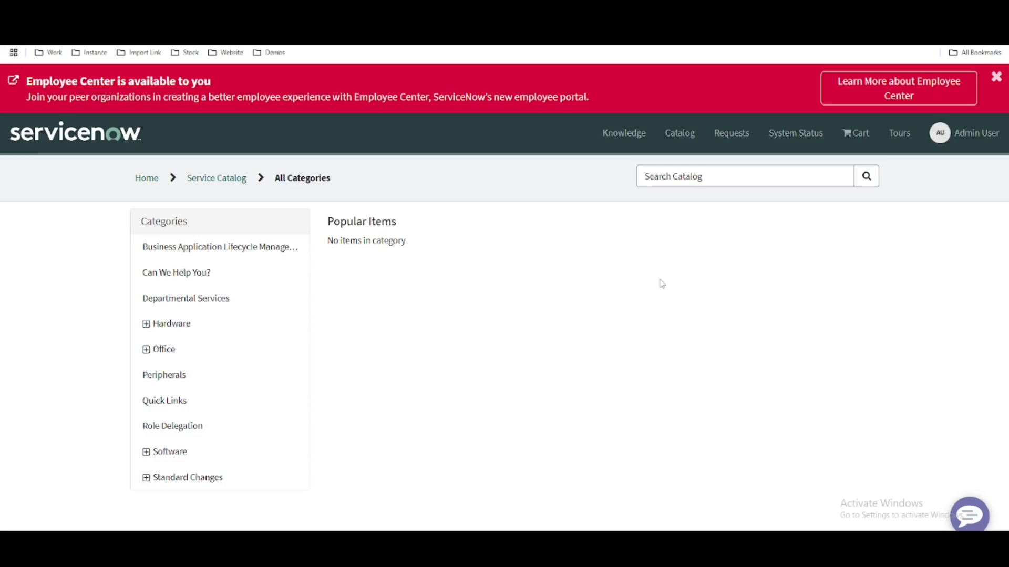
Copy the "Categories" heading text from the Service Catalog page in the portal
{"action": "left_click", "coordinate": [237, 12]}
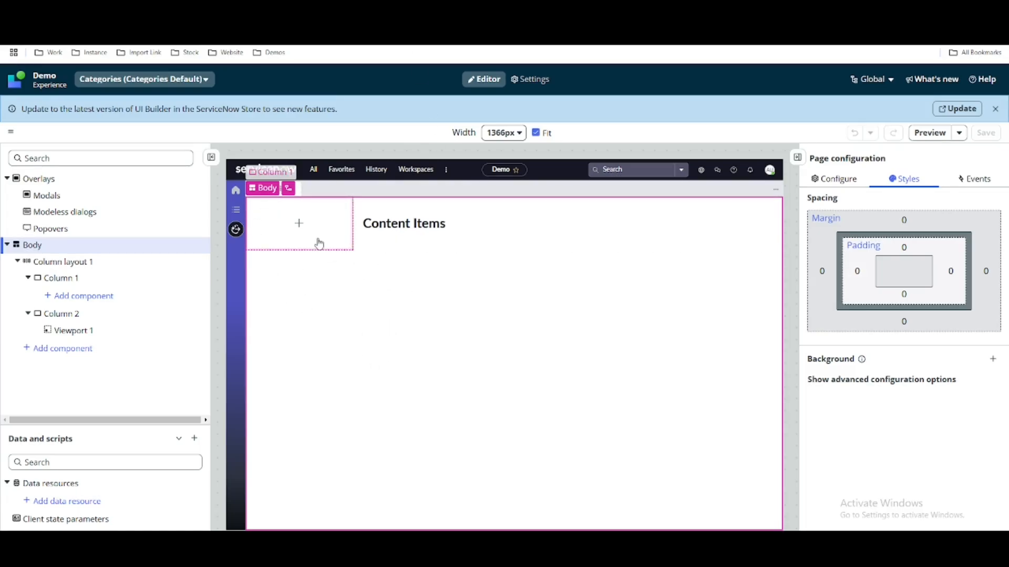
{"action": "left_click", "coordinate": [311, 12]}
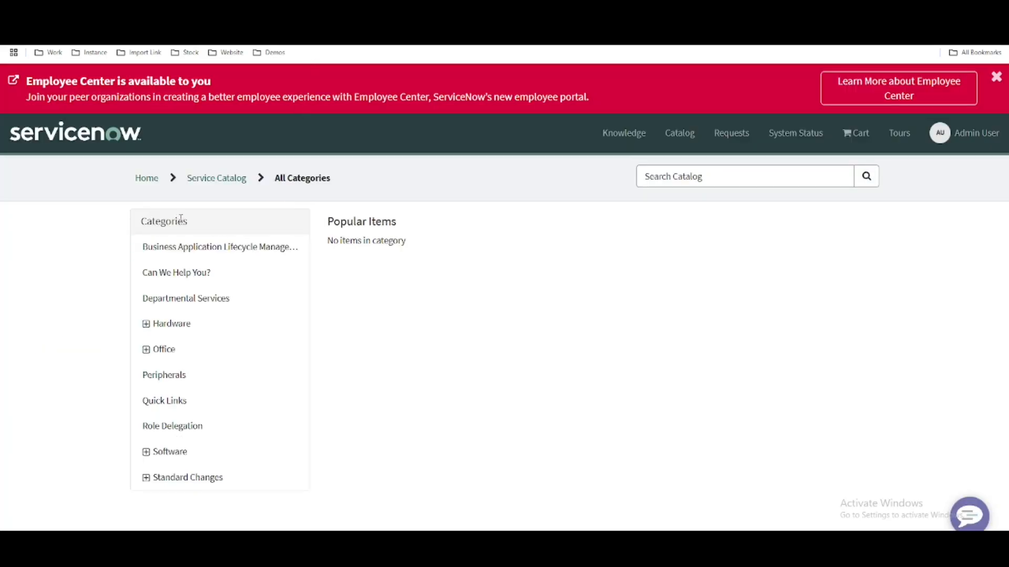
{"action": "left_click_drag", "start_coordinate": [192, 225], "coordinate": [142, 226]}
{"action": "key", "text": "ctrl+c"}
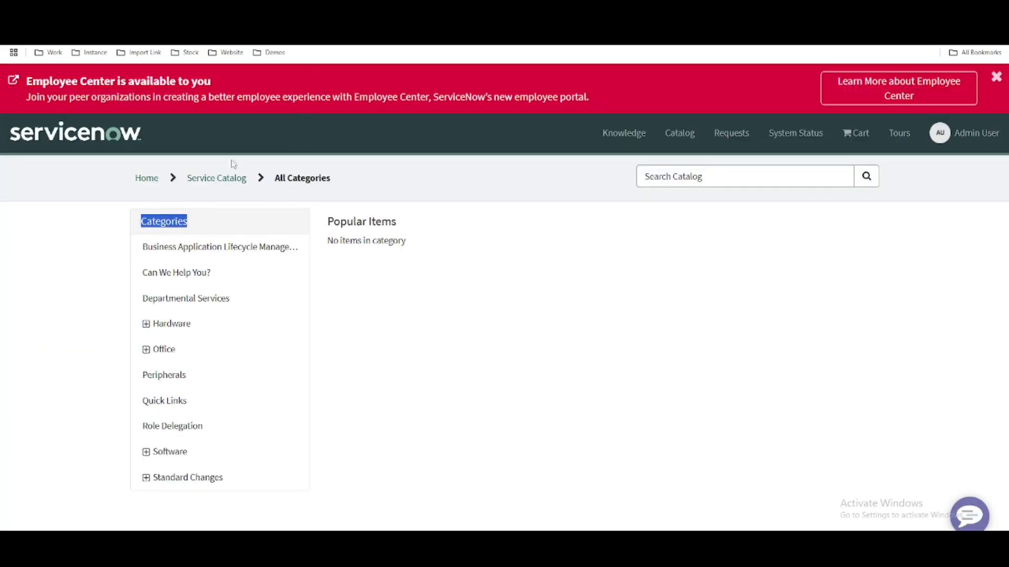
Switch to UI Builder and add a Stylized text component to the empty Column 1
{"action": "left_click", "coordinate": [315, 16]}
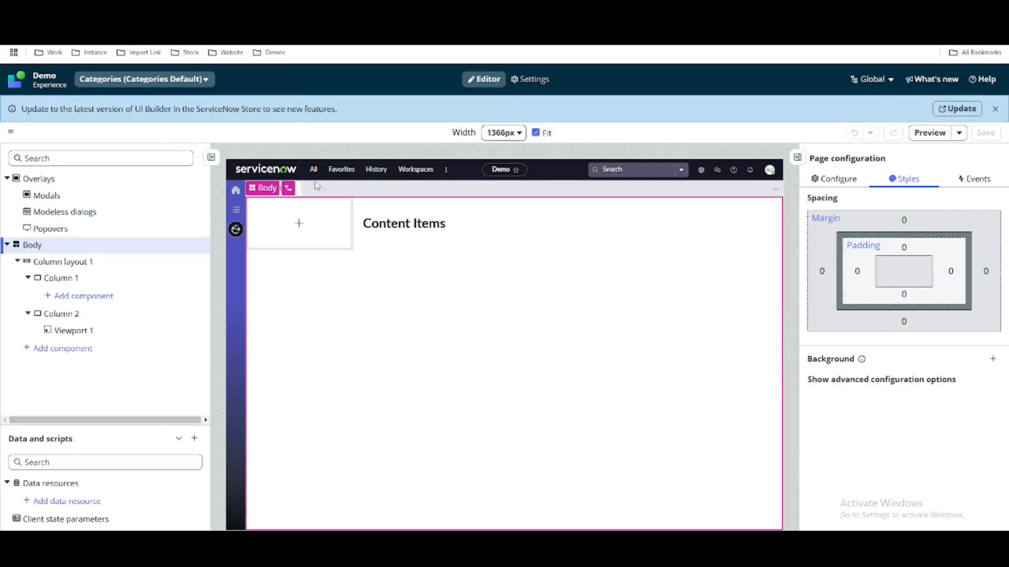
{"action": "left_click", "coordinate": [297, 226]}
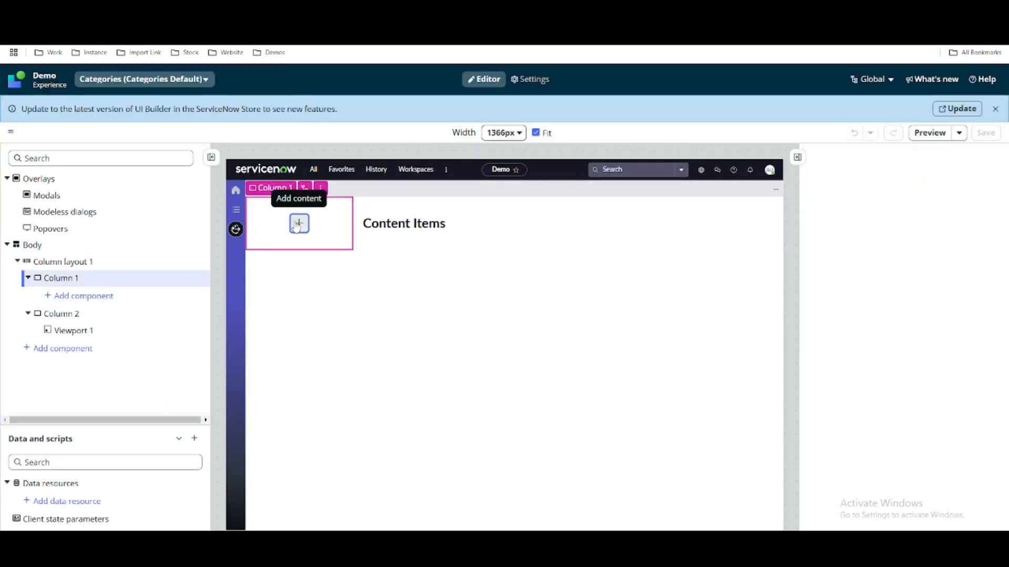
{"action": "left_click", "coordinate": [299, 225]}
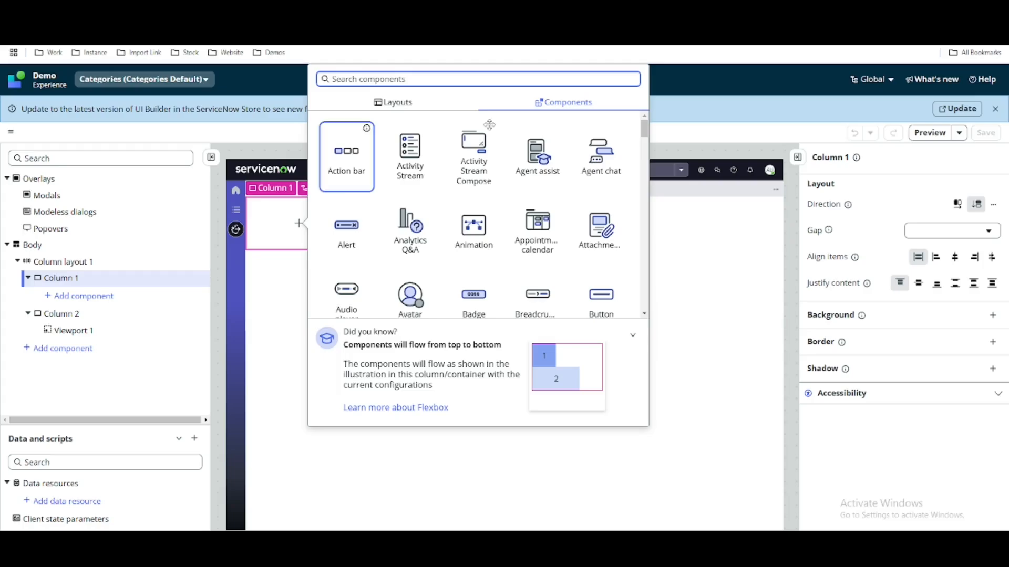
{"action": "type", "text": "s"}
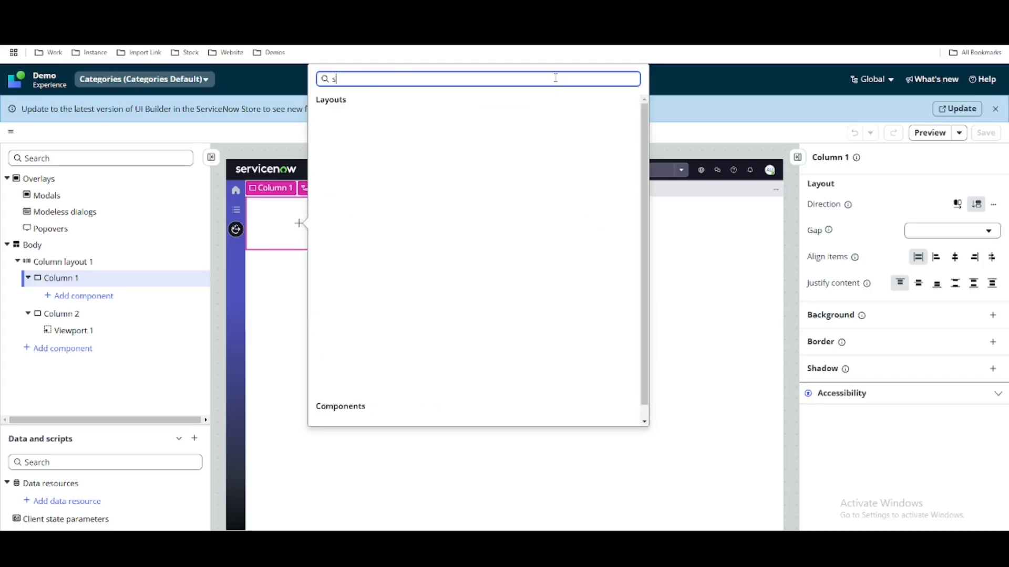
{"action": "type", "text": "ty"}
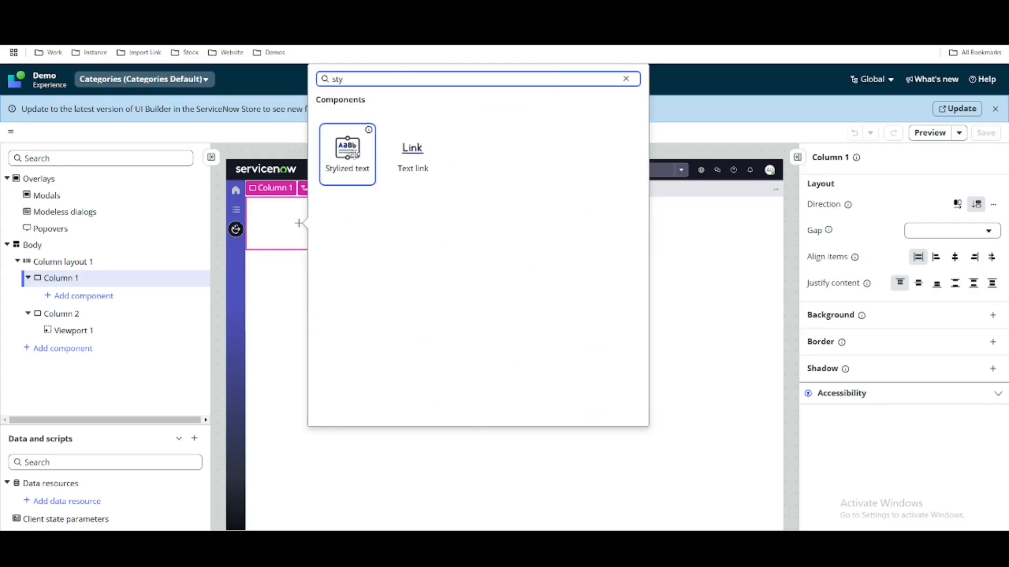
{"action": "left_click", "coordinate": [346, 151]}
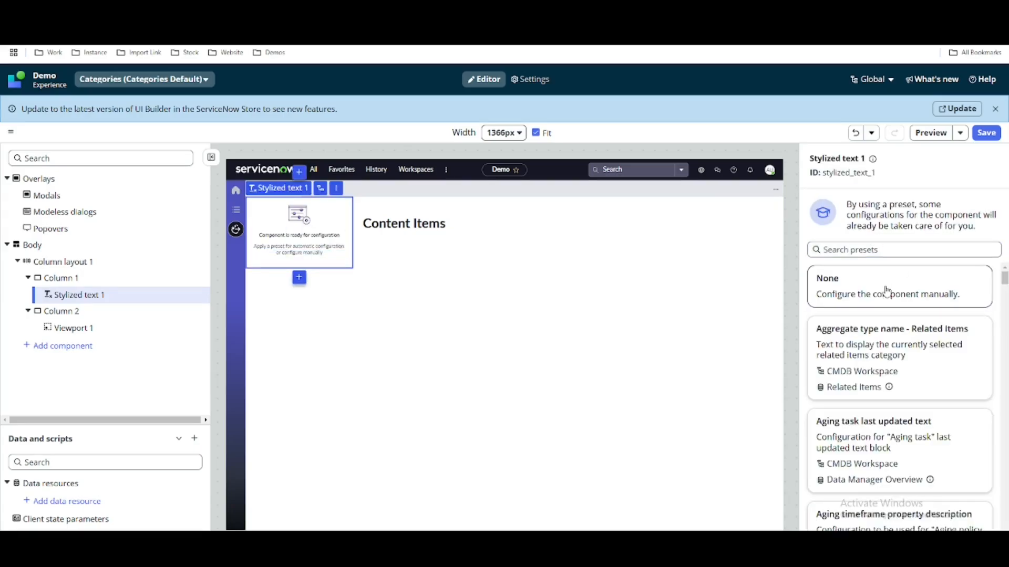
Configure the stylized text manually without a preset and replace its text with the copied "Categories"
{"action": "left_click", "coordinate": [888, 292]}
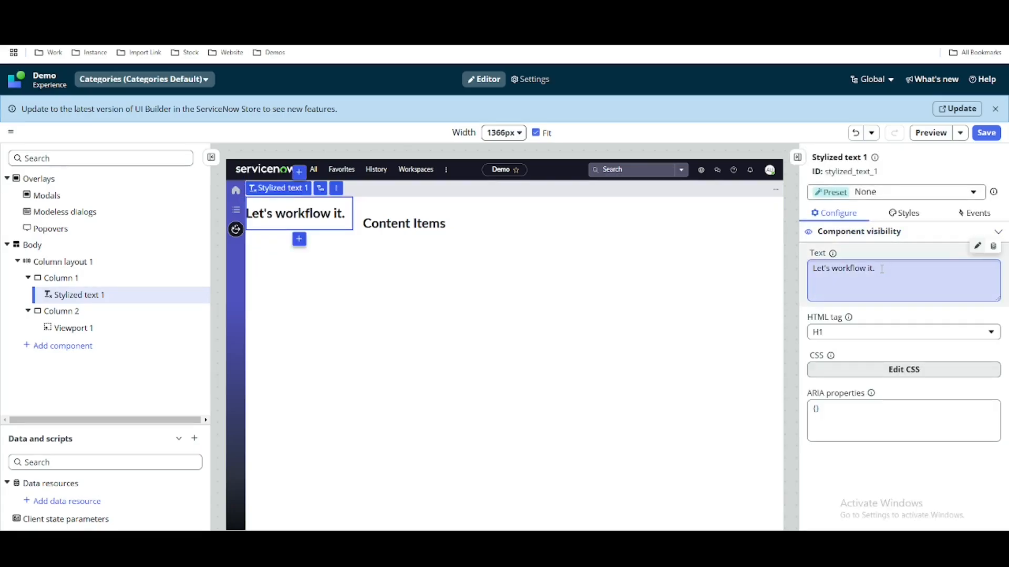
{"action": "key", "text": "ctrl+v"}
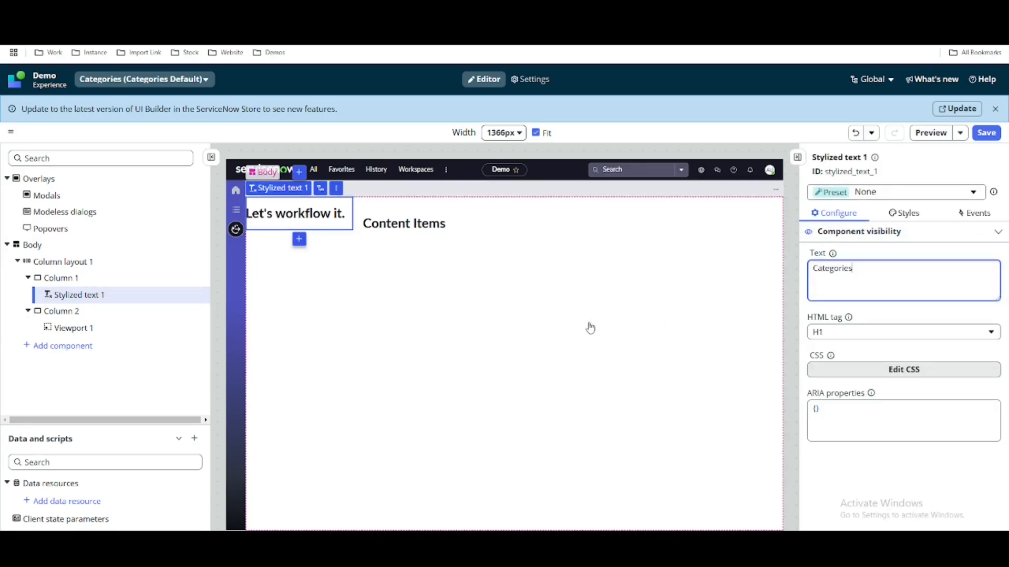
{"action": "left_click", "coordinate": [590, 329]}
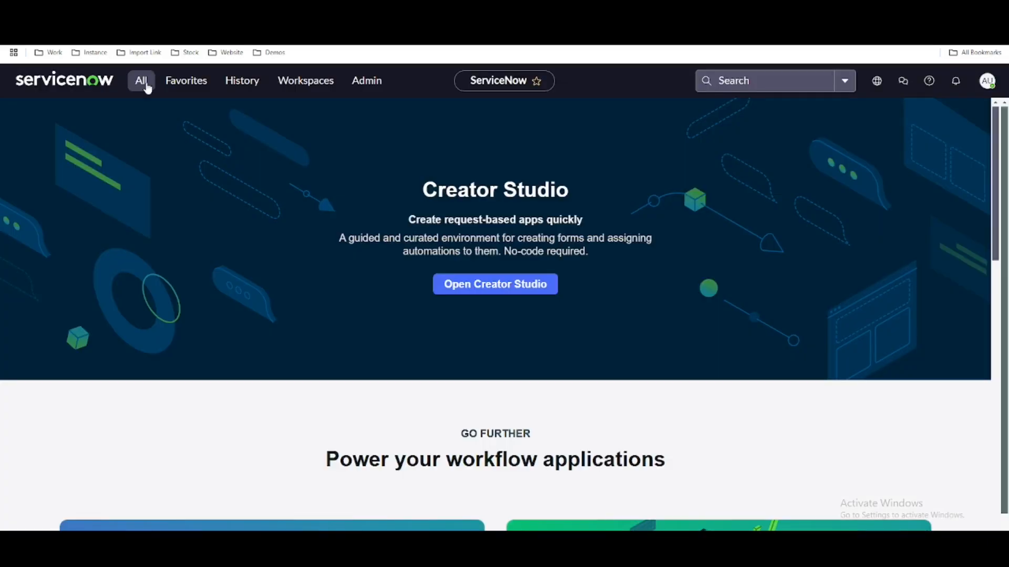
Switch to the ServiceNow platform, open the sc_catalog.list table and open the Service Catalog record
{"action": "left_click", "coordinate": [145, 84]}
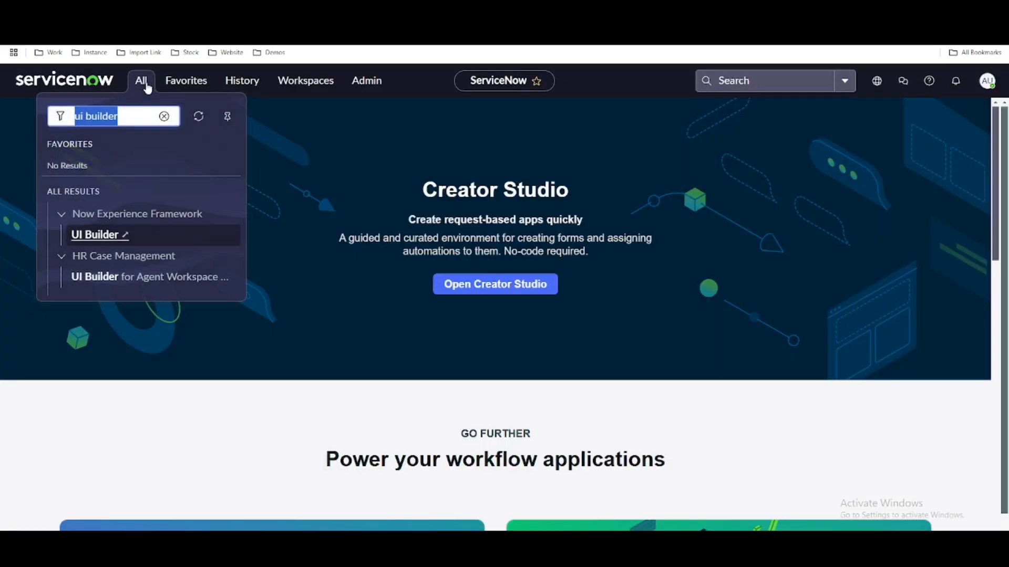
{"action": "type", "text": "sc_catal"}
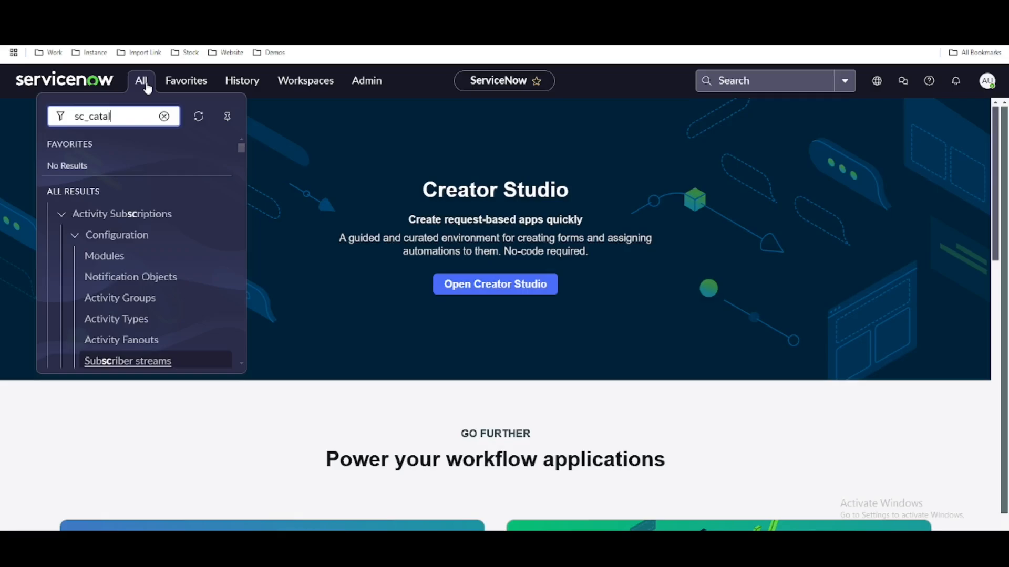
{"action": "type", "text": "og"}
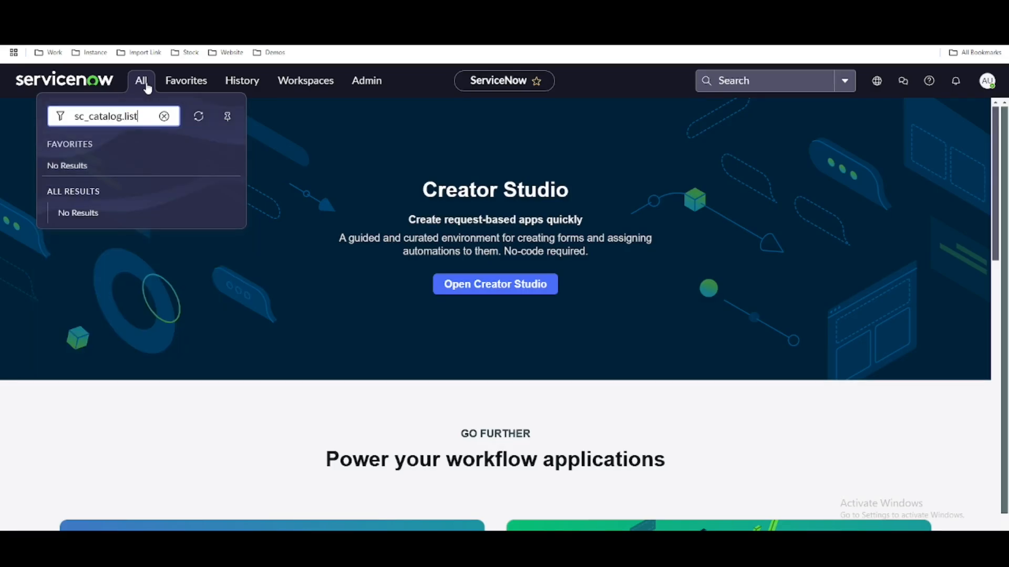
{"action": "type", "text": ".list"}
{"action": "key", "text": "Return"}
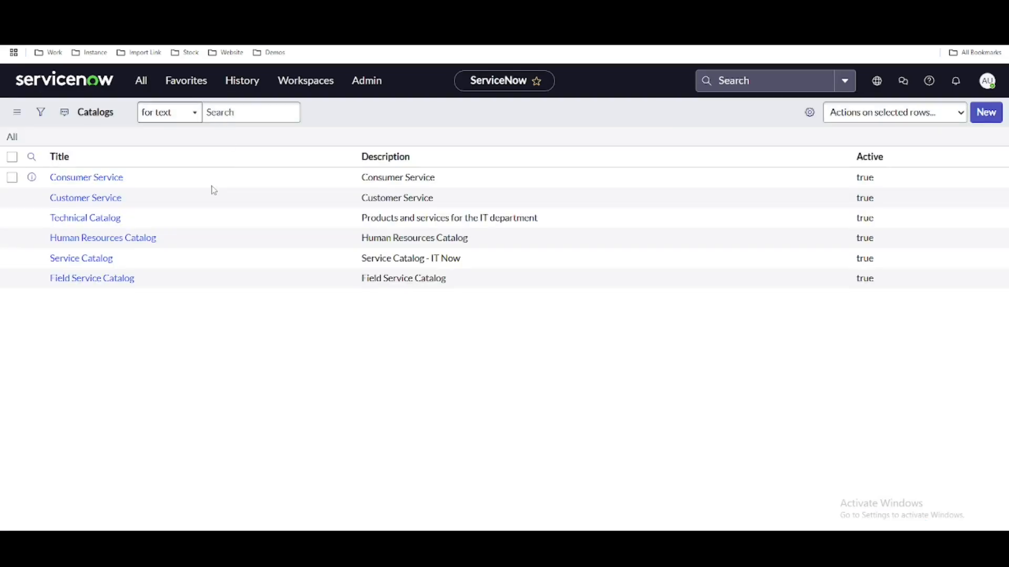
{"action": "left_click", "coordinate": [88, 294]}
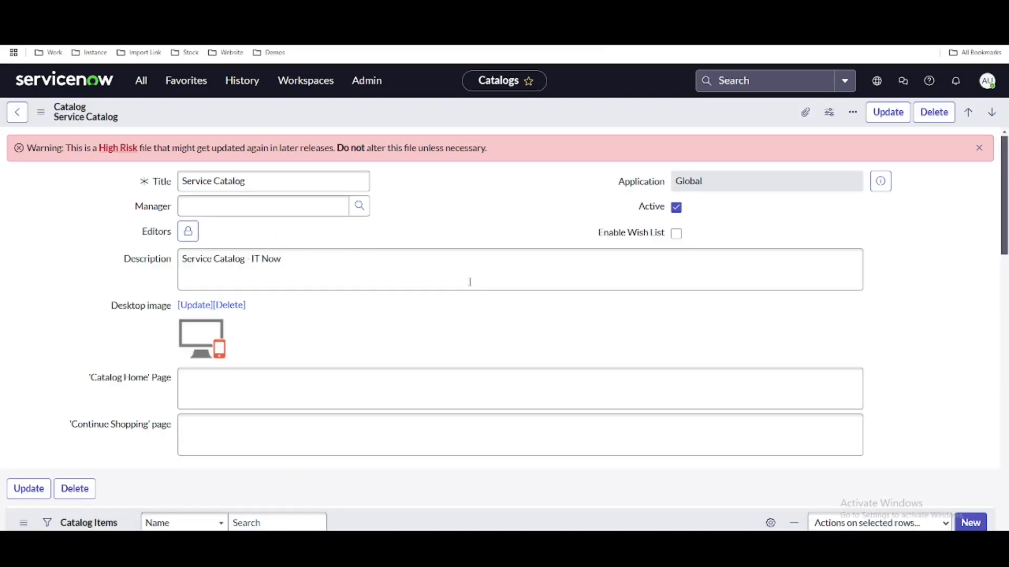
Filter the Service Catalog record's related categories to those with an empty parent and active set to true
{"action": "scroll", "coordinate": [492, 279], "scroll_direction": "down", "scroll_amount": 1}
{"action": "scroll", "coordinate": [491, 279], "scroll_direction": "down", "scroll_amount": 4}
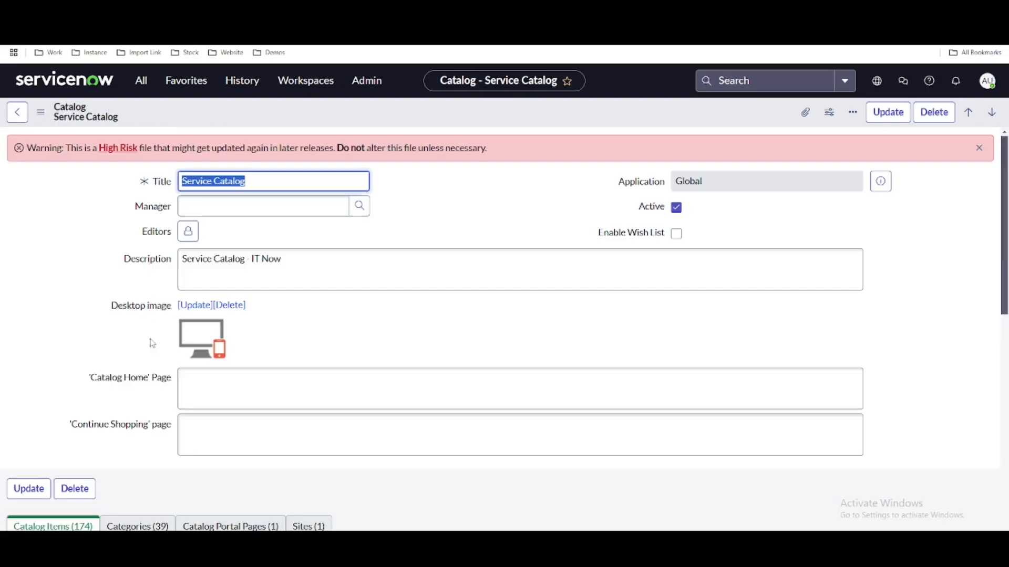
{"action": "scroll", "coordinate": [156, 401], "scroll_direction": "down", "scroll_amount": 2}
{"action": "left_click", "coordinate": [138, 436]}
{"action": "scroll", "coordinate": [444, 336], "scroll_direction": "down", "scroll_amount": 5}
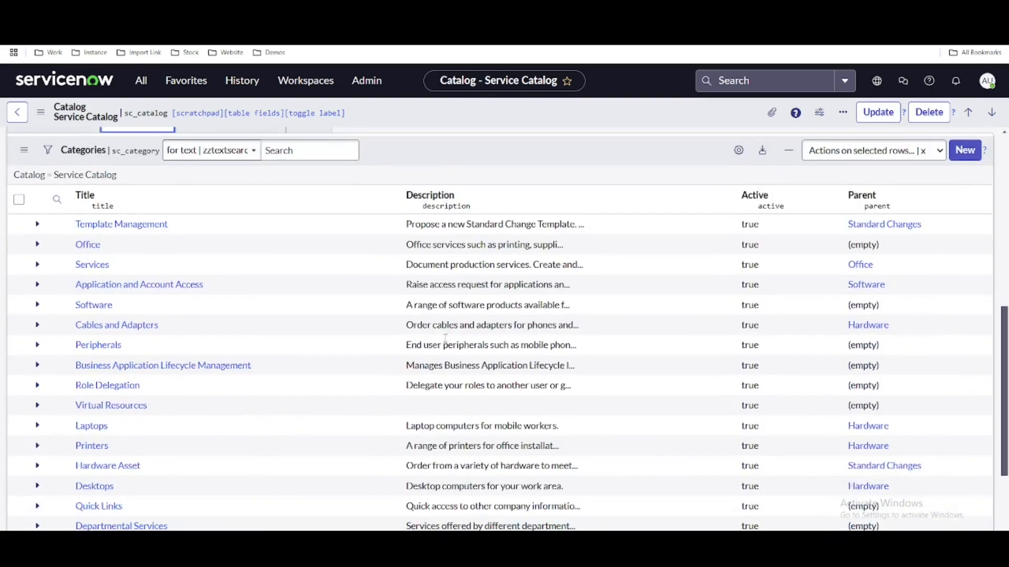
{"action": "right_click", "coordinate": [886, 252]}
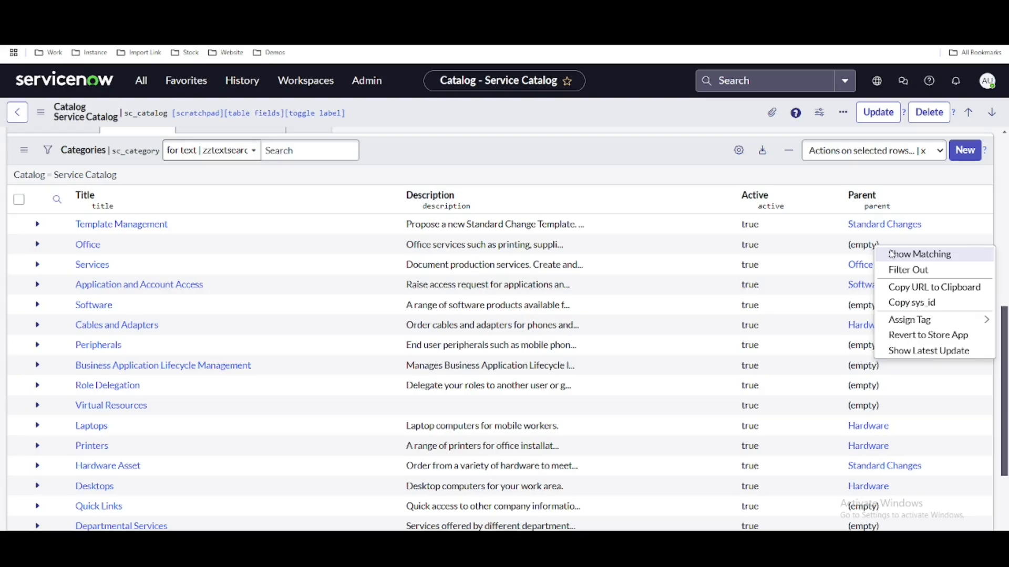
{"action": "left_click", "coordinate": [890, 254]}
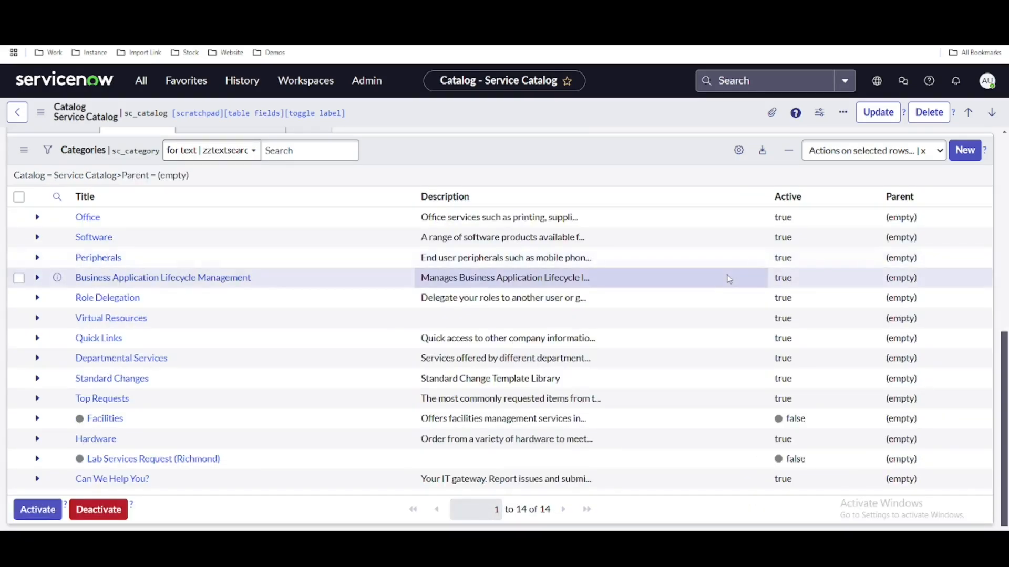
{"action": "right_click", "coordinate": [796, 390]}
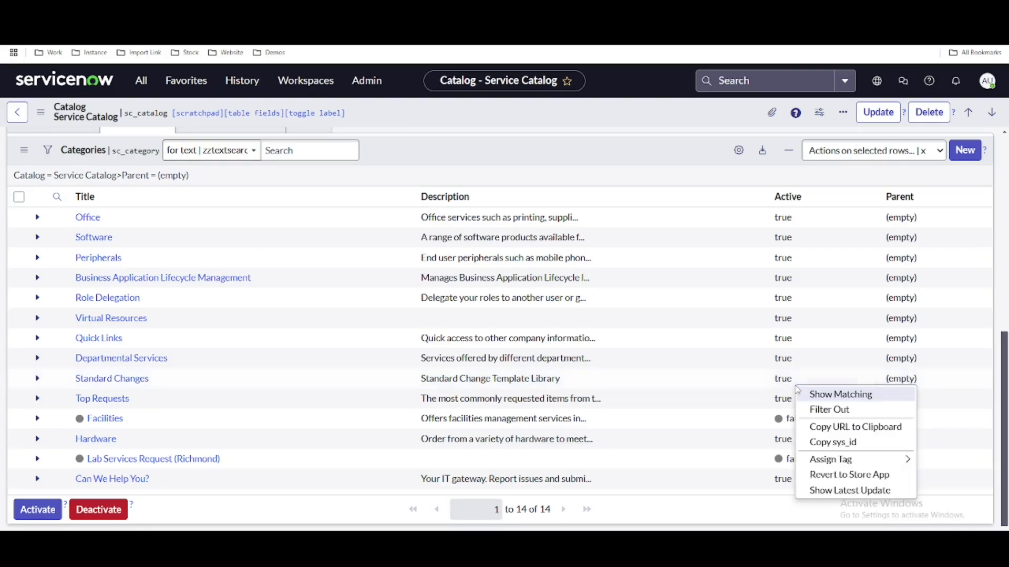
{"action": "left_click", "coordinate": [818, 398]}
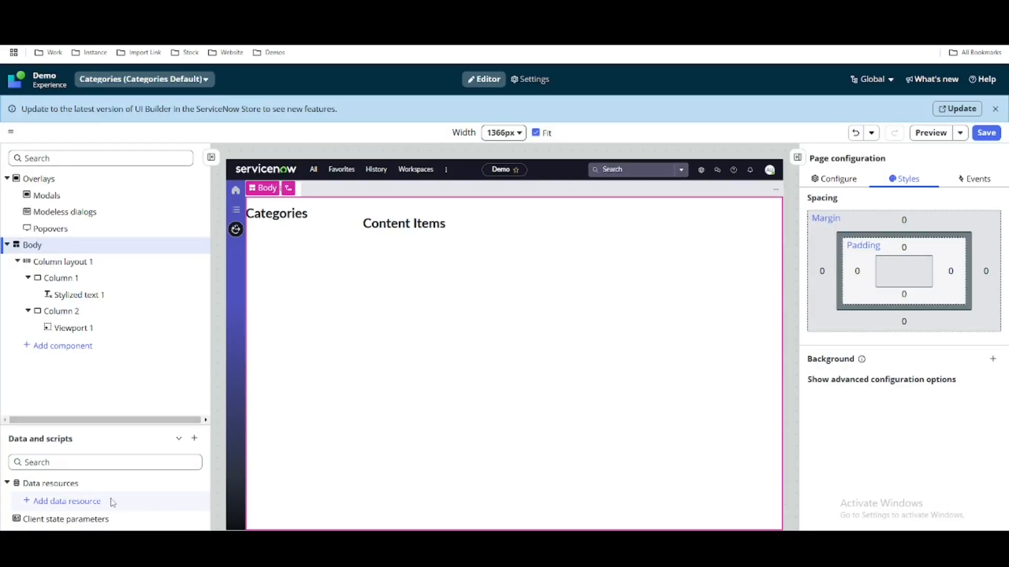
Add a Look up multiple records data resource to the Categories page in UI Builder, keeping its evaluation as Immediately (eager)
{"action": "left_click", "coordinate": [92, 503]}
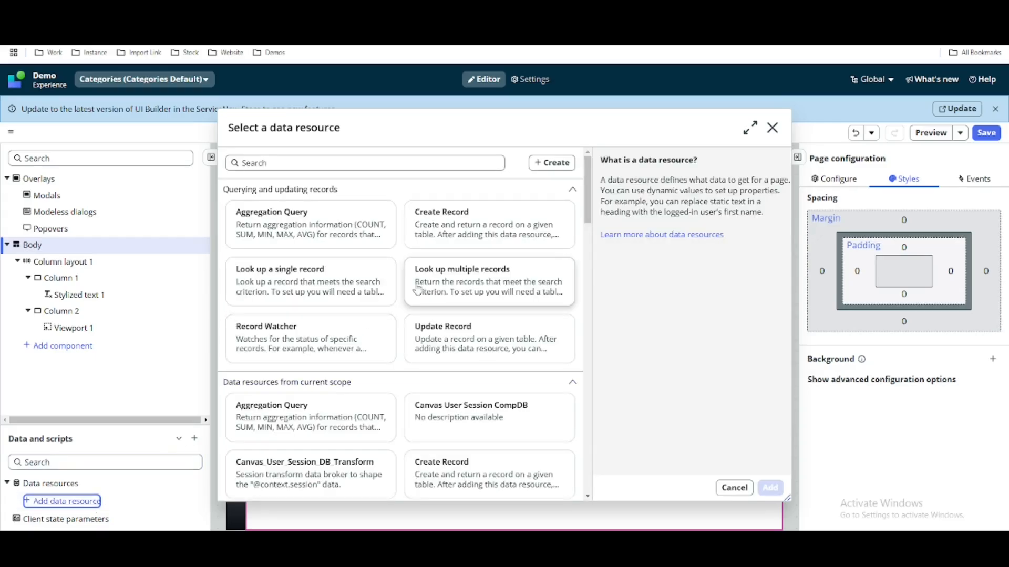
{"action": "left_click", "coordinate": [457, 290]}
{"action": "left_click", "coordinate": [763, 488]}
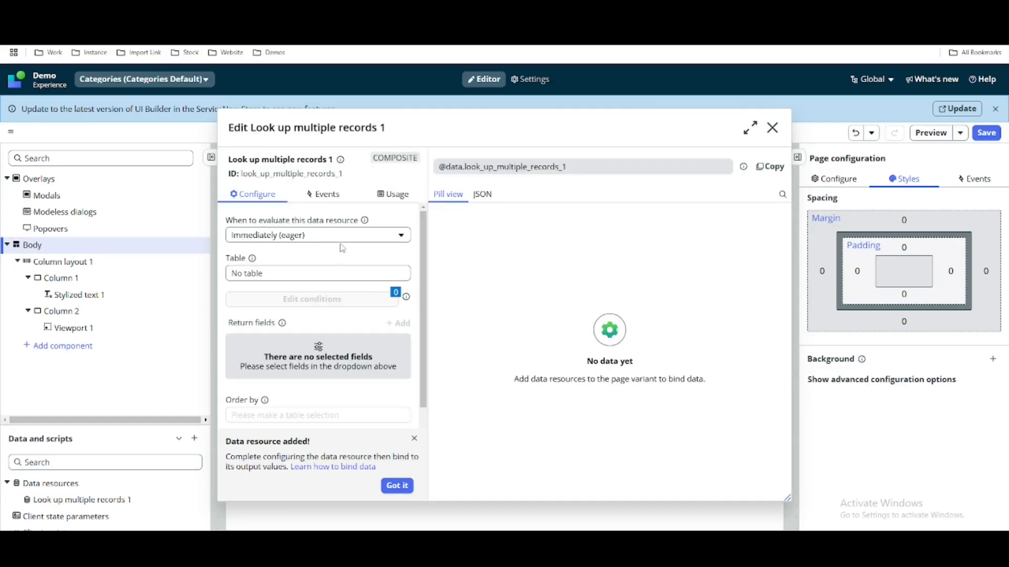
{"action": "left_click", "coordinate": [344, 243]}
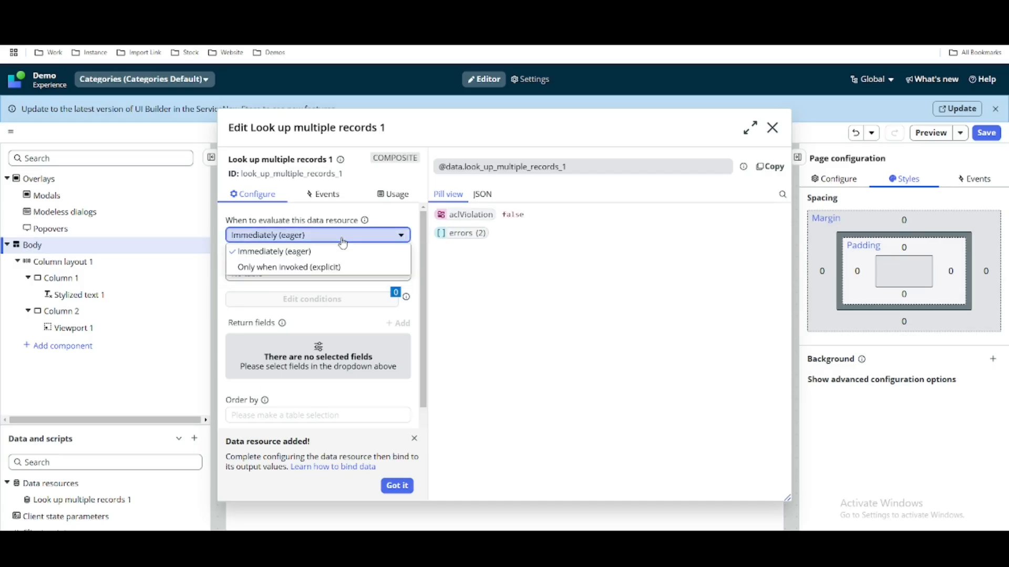
{"action": "left_click", "coordinate": [343, 243]}
Set the data resource's table to Category (sc_category)
{"action": "left_click", "coordinate": [286, 273]}
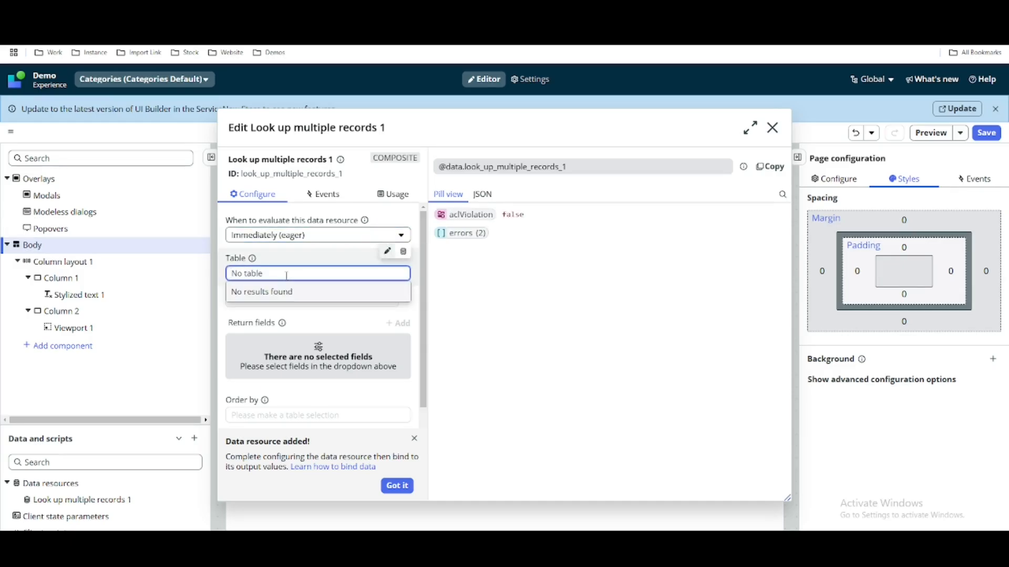
{"action": "type", "text": "sc_cat"}
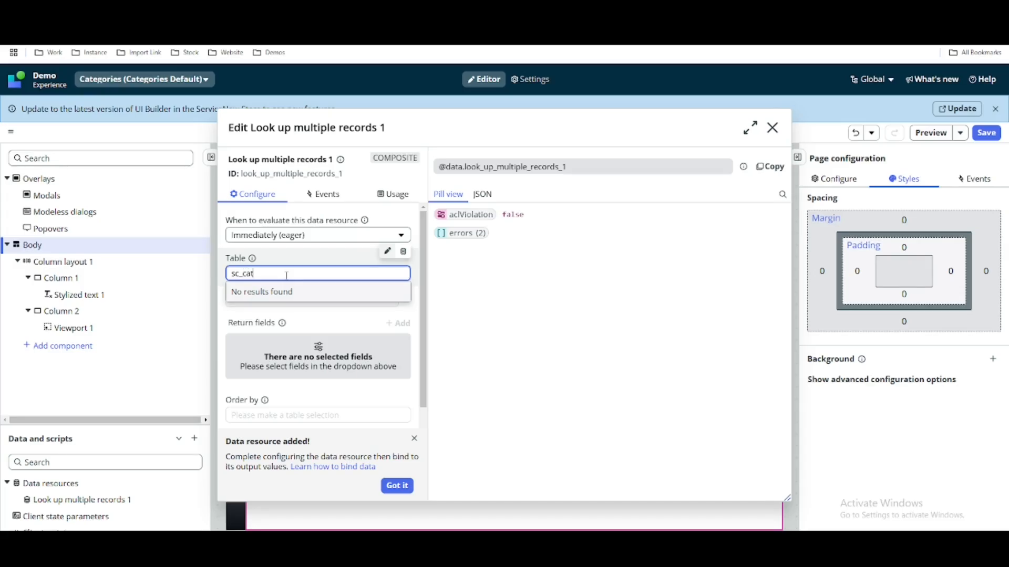
{"action": "type", "text": "ego"}
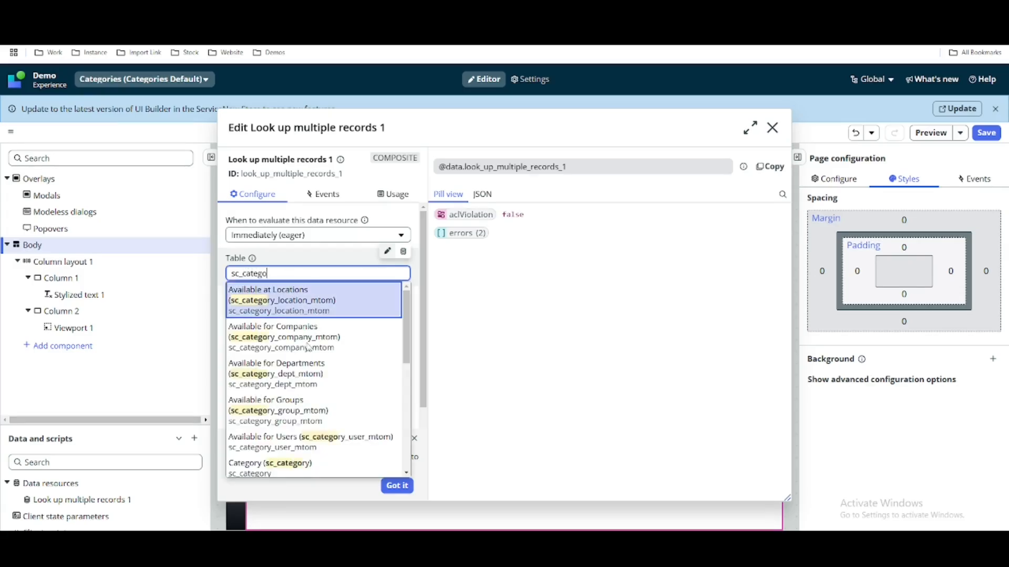
{"action": "scroll", "coordinate": [263, 347], "scroll_direction": "down", "scroll_amount": 1}
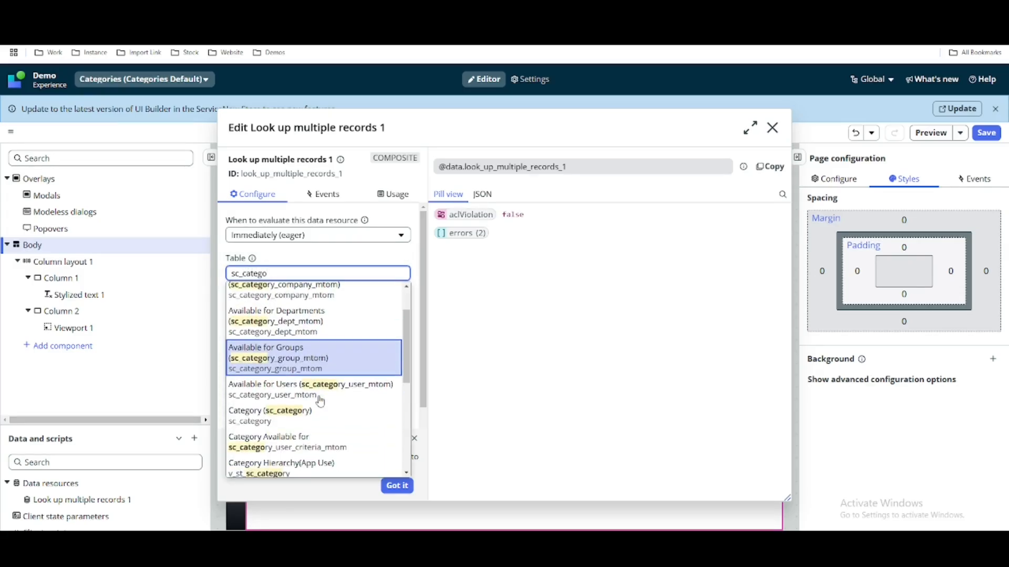
{"action": "left_click", "coordinate": [302, 416]}
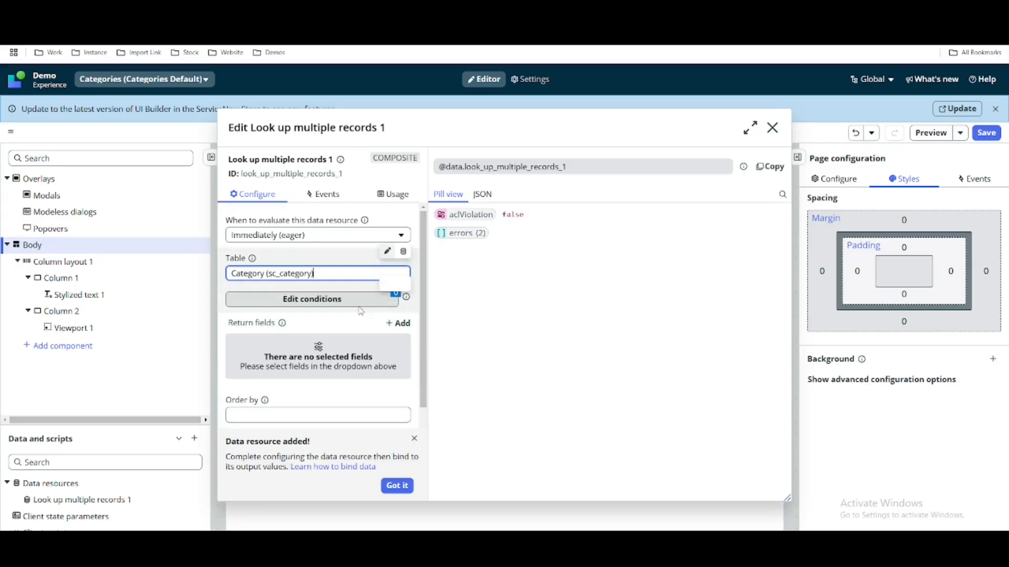
Define a filter condition for the data resource where Catalog is Service Catalog
{"action": "left_click", "coordinate": [357, 306]}
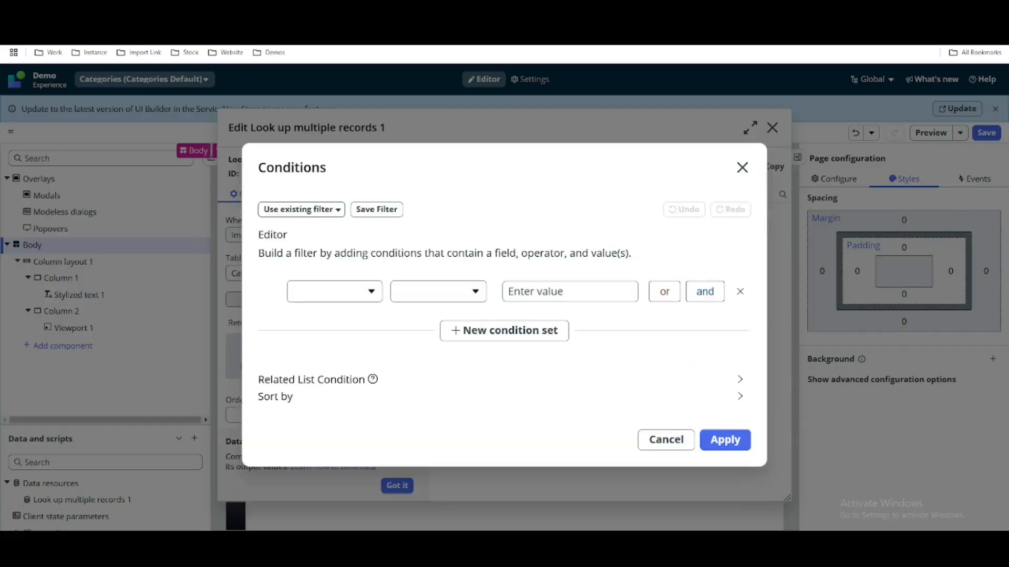
{"action": "left_click", "coordinate": [370, 295]}
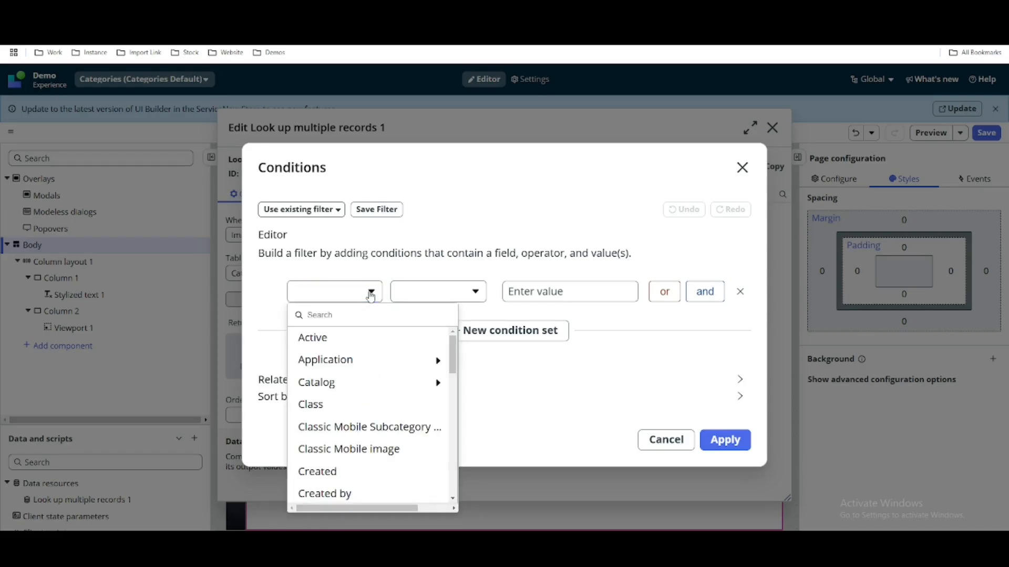
{"action": "type", "text": "service cat"}
{"action": "left_click_drag", "start_coordinate": [347, 315], "coordinate": [302, 316]}
{"action": "type", "text": "catalog"}
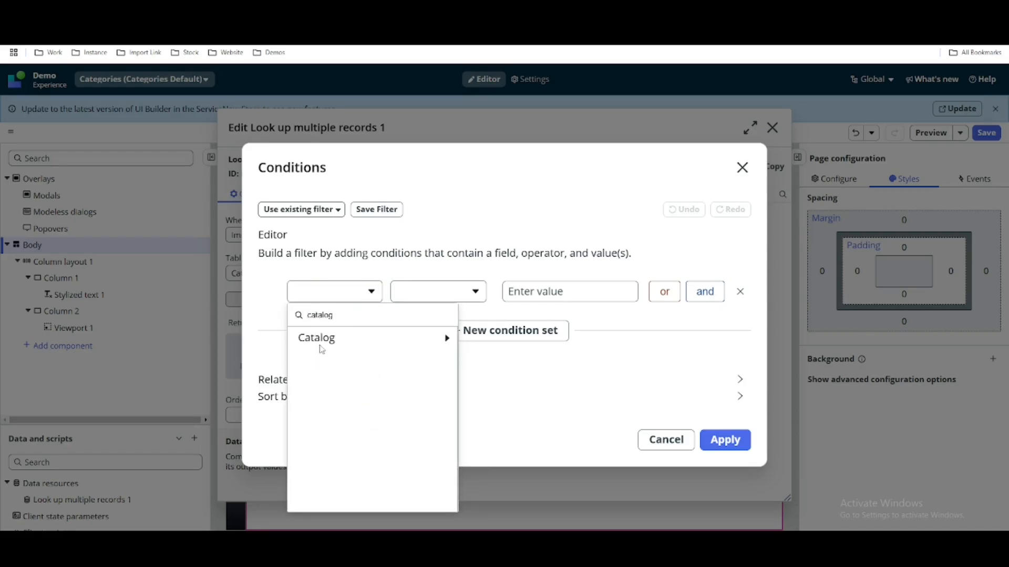
{"action": "left_click", "coordinate": [319, 344]}
{"action": "left_click", "coordinate": [546, 292]}
{"action": "left_click", "coordinate": [546, 423]}
Add an "and" condition to the data resource's filter requiring Parent is empty
{"action": "left_click", "coordinate": [704, 292]}
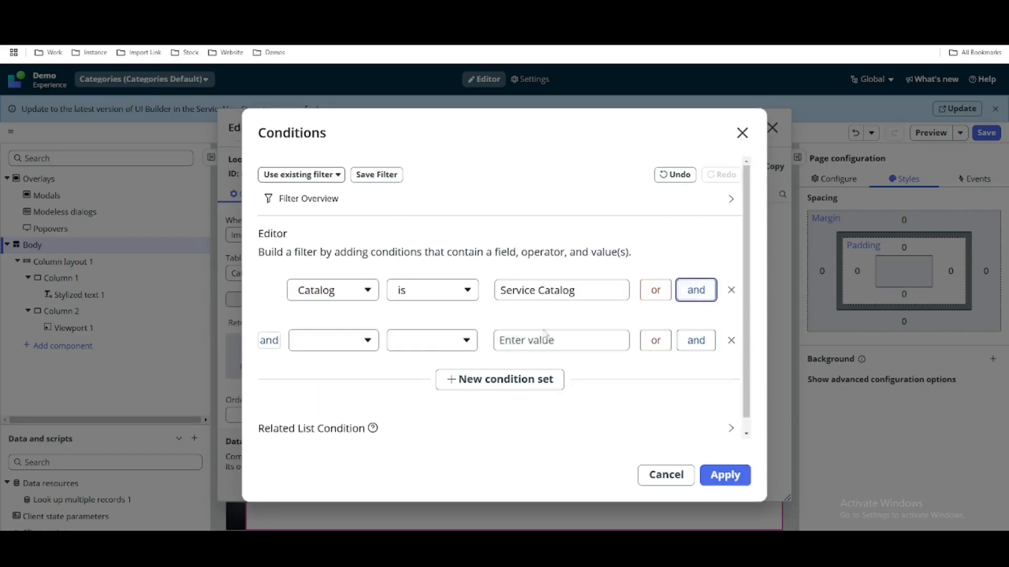
{"action": "left_click", "coordinate": [362, 342]}
{"action": "type", "text": "pare"}
{"action": "left_click", "coordinate": [315, 153]}
{"action": "left_click", "coordinate": [426, 338]}
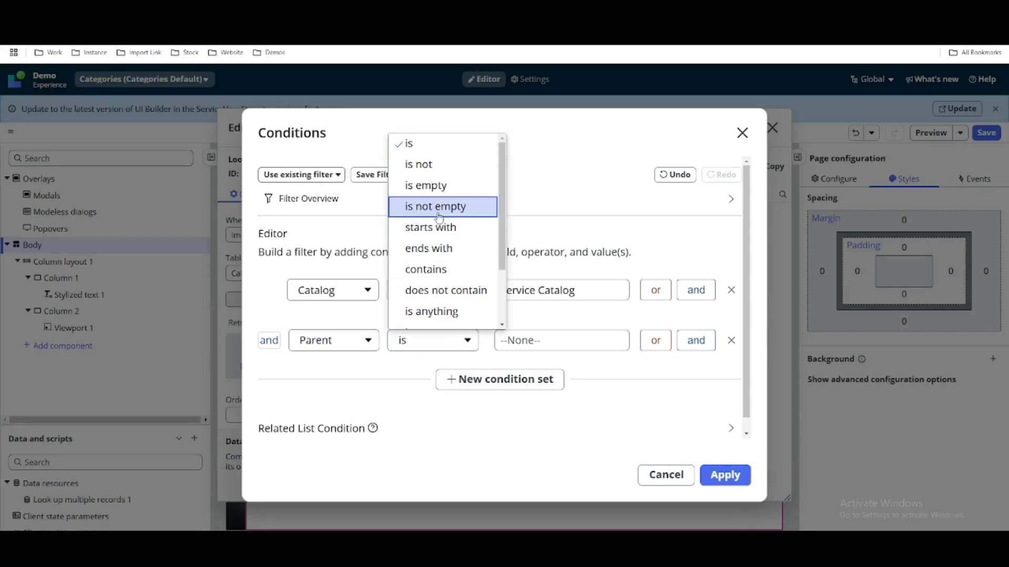
{"action": "left_click", "coordinate": [424, 182]}
Add a further "and" condition where Active is true and apply the filter to the data resource
{"action": "left_click", "coordinate": [695, 337]}
{"action": "left_click", "coordinate": [367, 381]}
{"action": "type", "text": "act"}
{"action": "key", "text": "Return"}
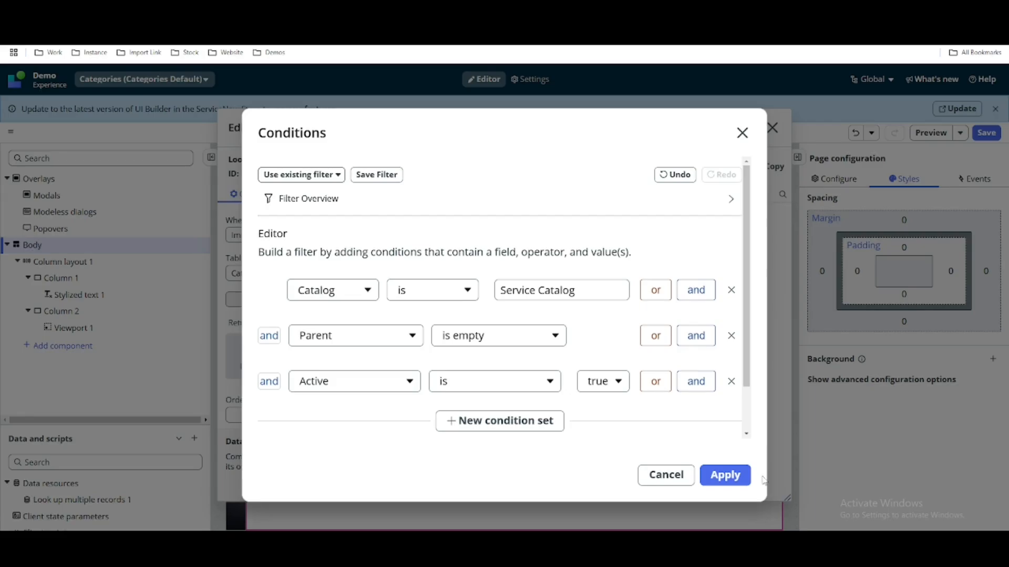
{"action": "left_click", "coordinate": [736, 478]}
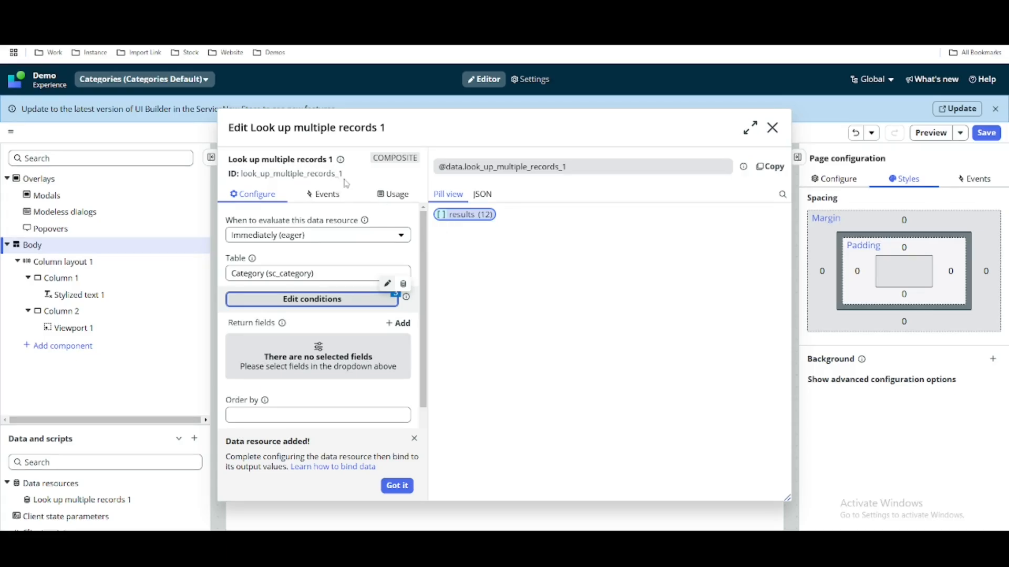
Compare the data resource's results with the Service Catalog record's filtered categories, and close the data resource editor in UI Builder
{"action": "left_click", "coordinate": [118, 8]}
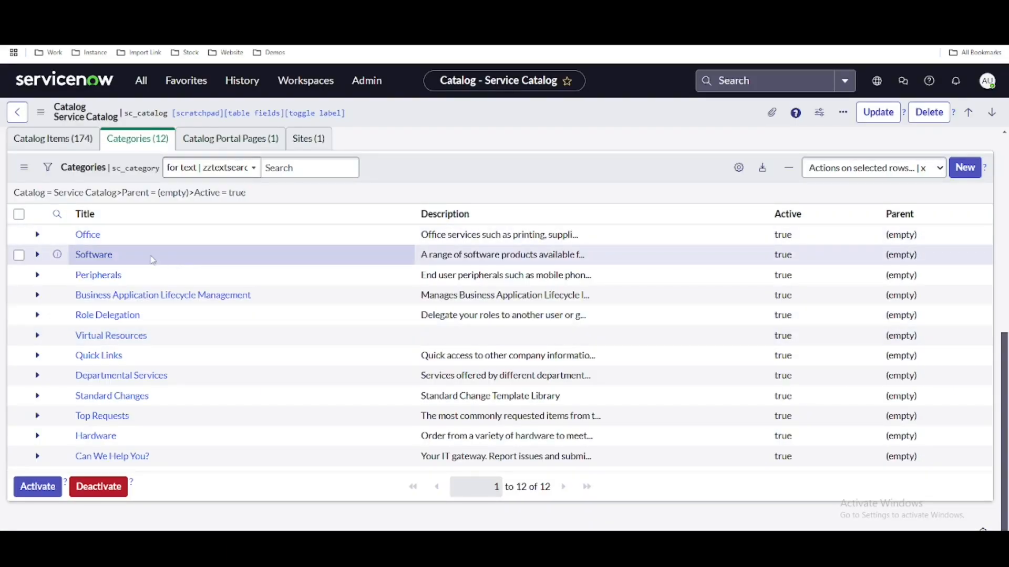
{"action": "left_click", "coordinate": [157, 8]}
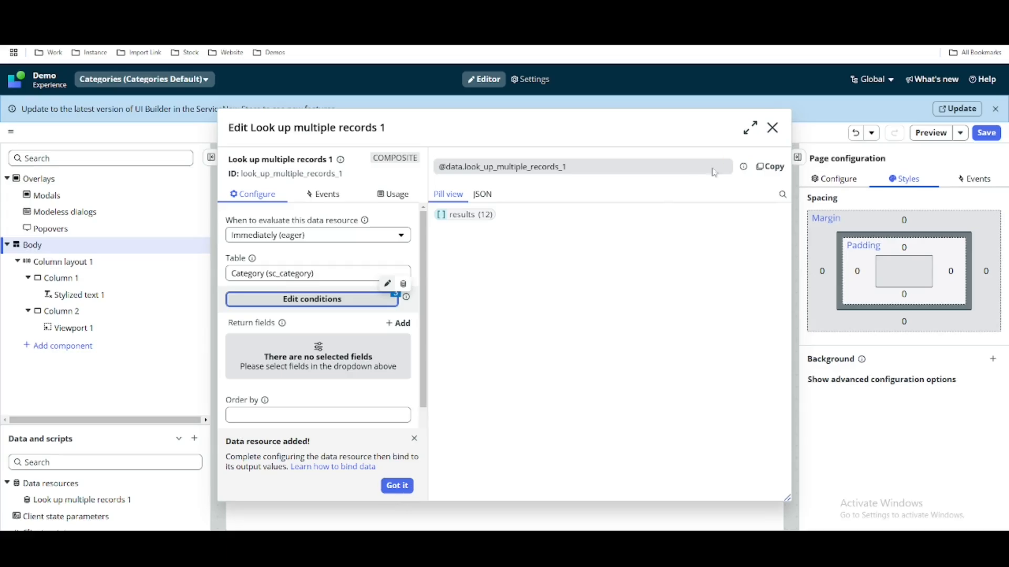
{"action": "left_click", "coordinate": [397, 486]}
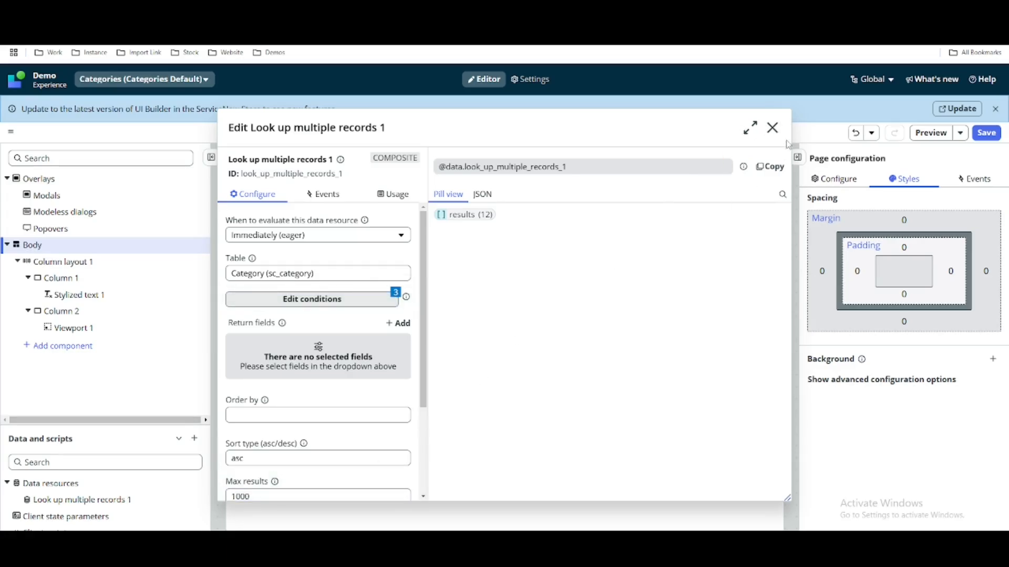
{"action": "left_click", "coordinate": [772, 127]}
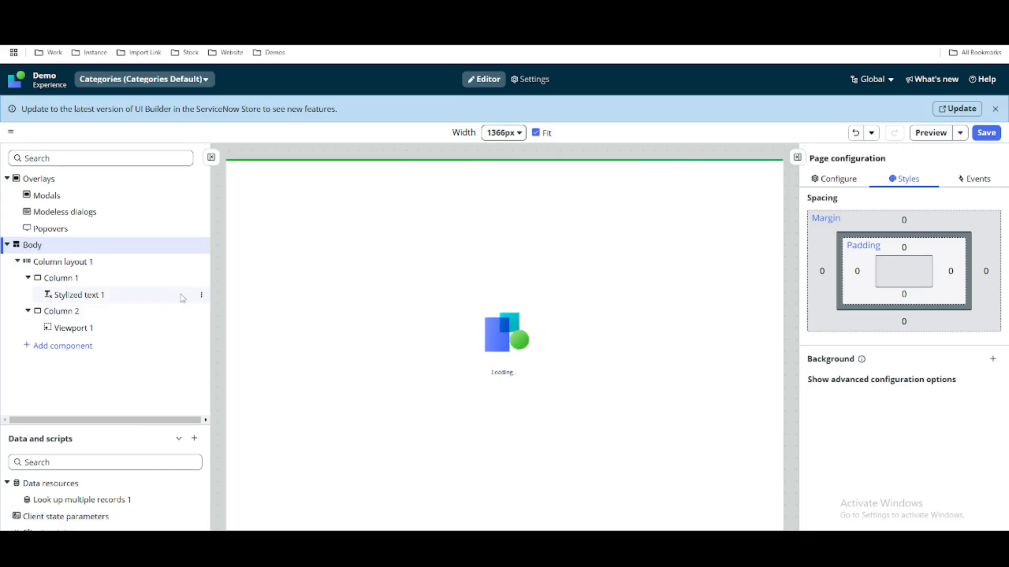
Add a Repeater component after Stylized text 1 in Column 1, with its preset set to None
{"action": "left_click", "coordinate": [201, 294]}
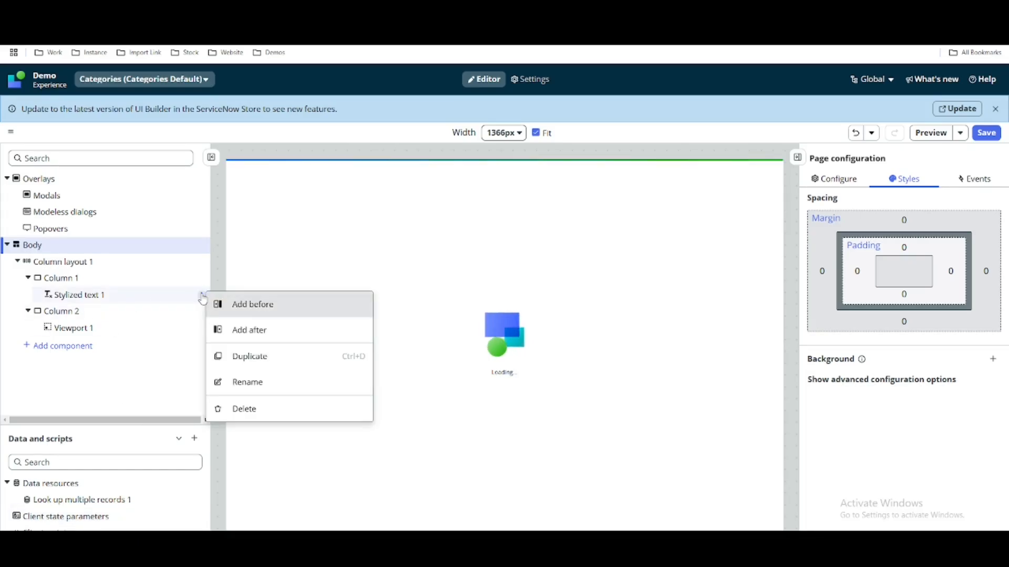
{"action": "left_click", "coordinate": [252, 334]}
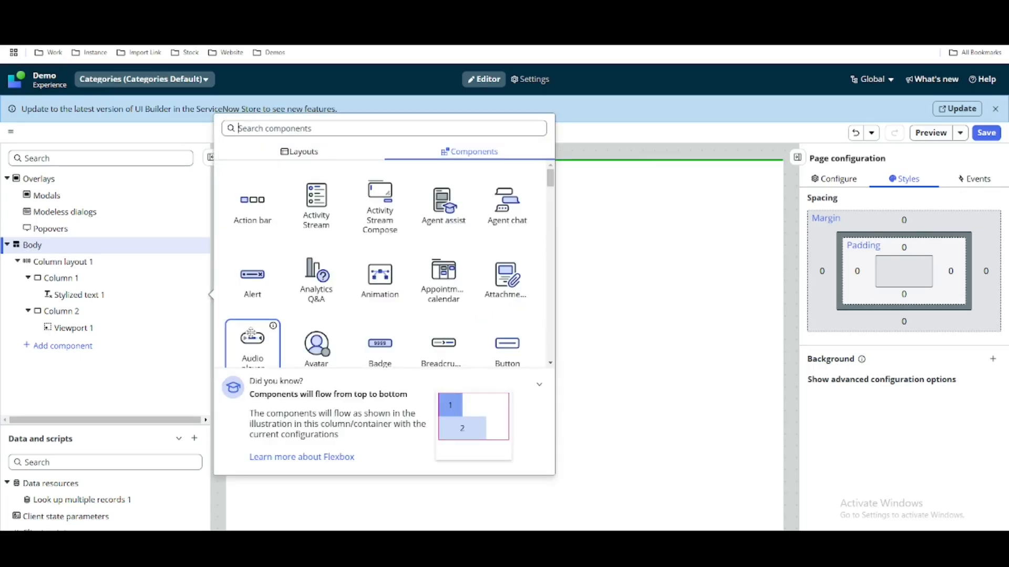
{"action": "type", "text": "e"}
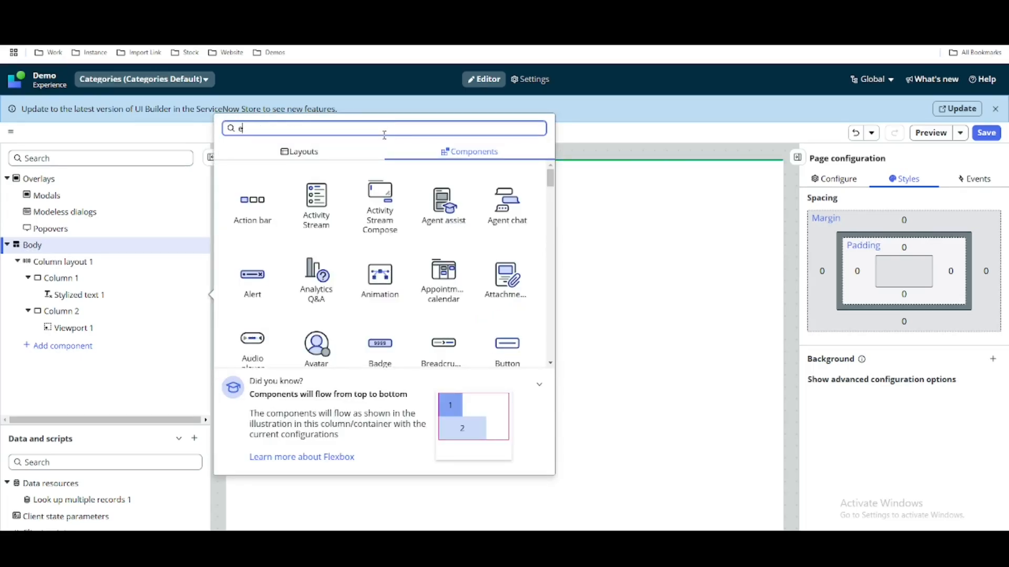
{"action": "type", "text": "epe"}
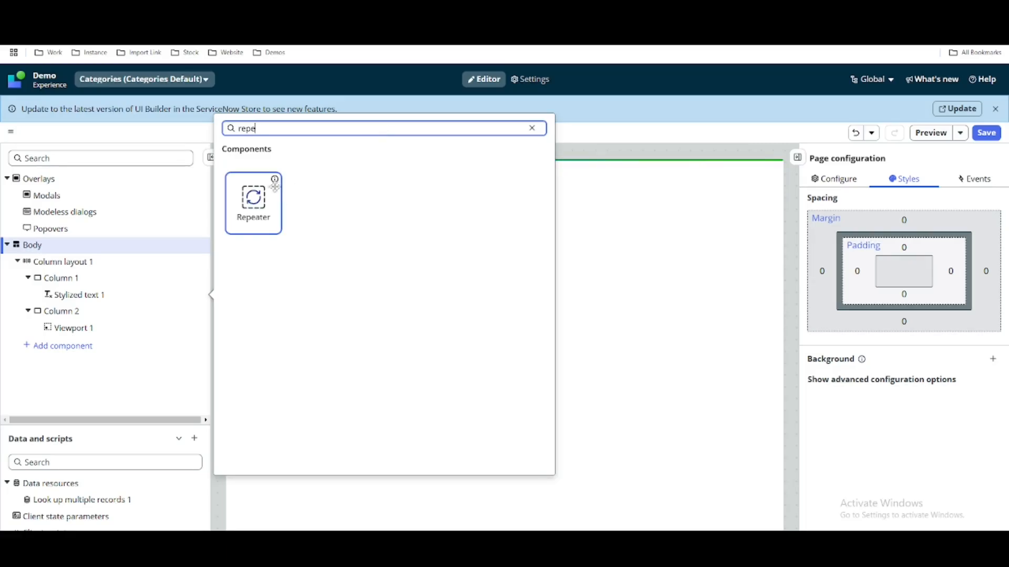
{"action": "left_click", "coordinate": [253, 206]}
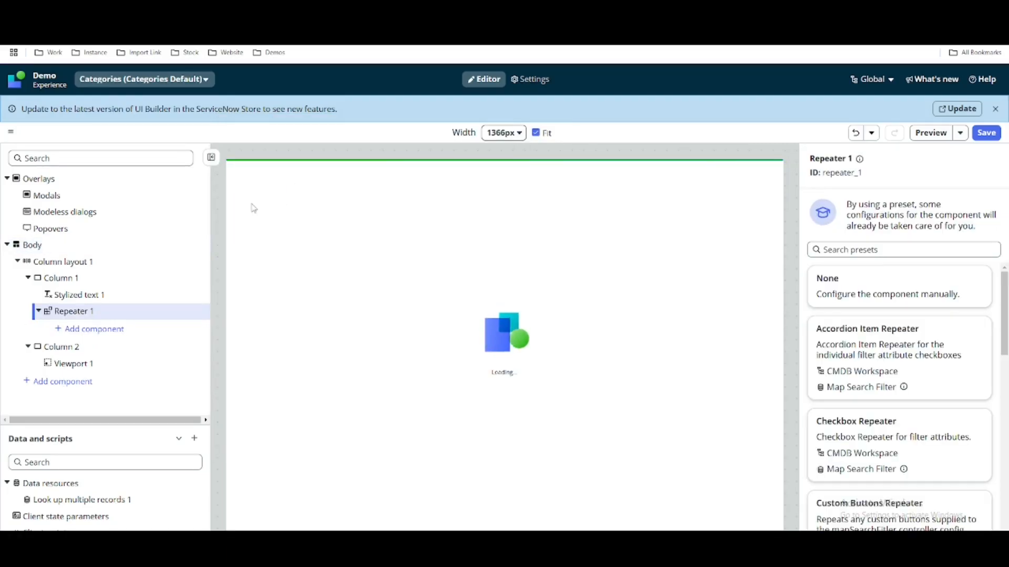
{"action": "left_click", "coordinate": [829, 277]}
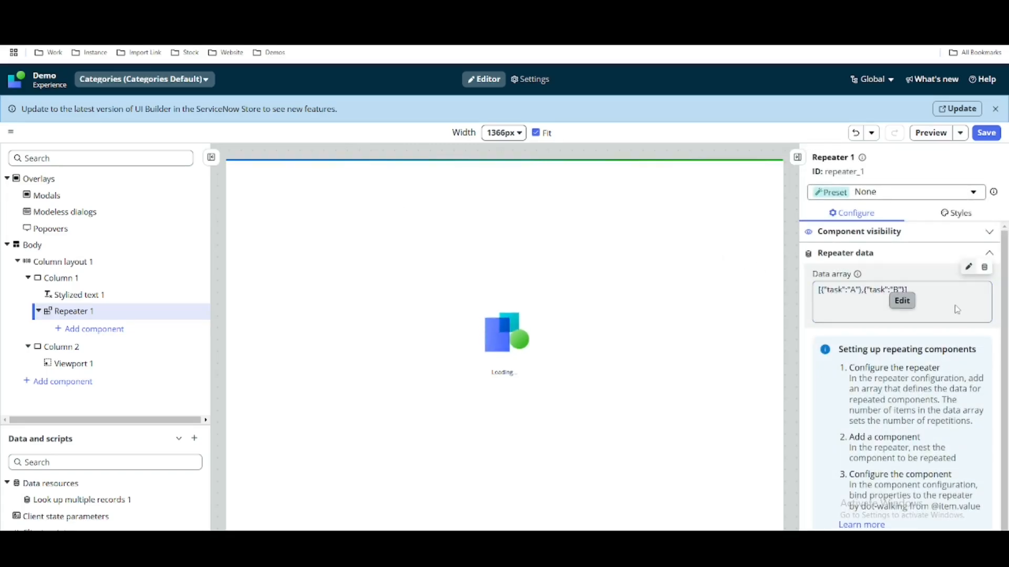
Bind the repeater's data array to the results output of the Look up multiple records 1 data resource
{"action": "left_click", "coordinate": [985, 269]}
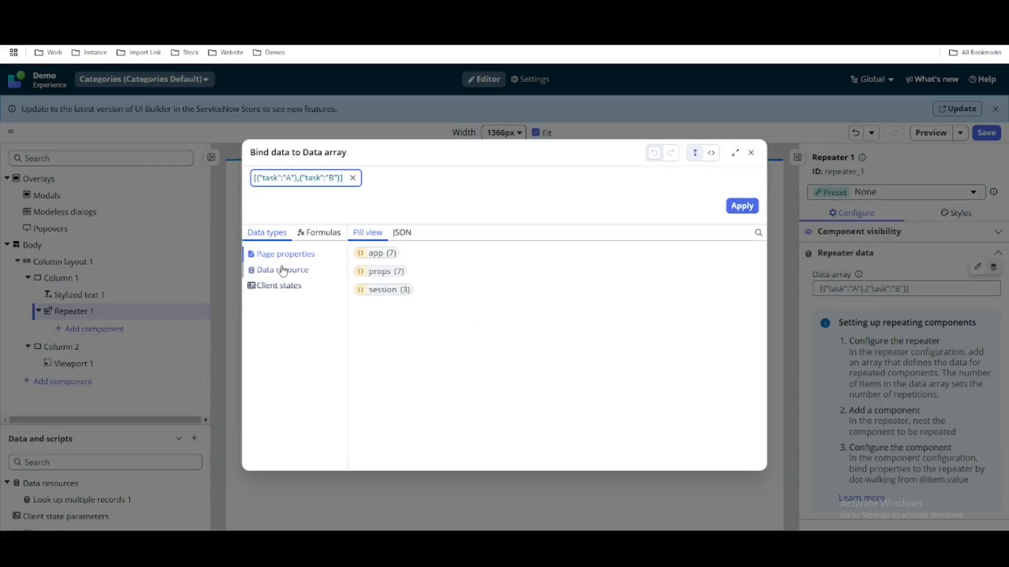
{"action": "left_click", "coordinate": [293, 272]}
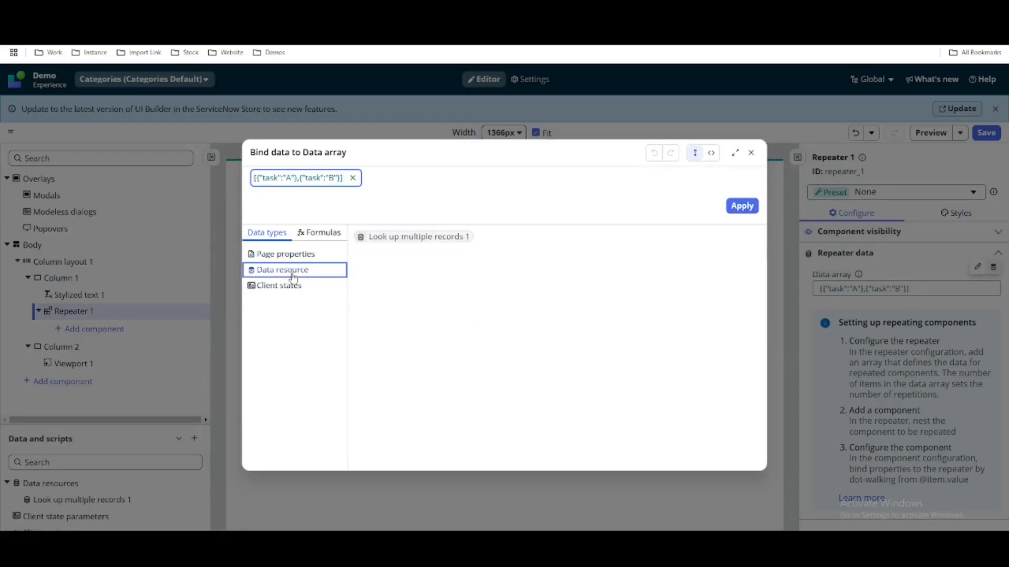
{"action": "left_click", "coordinate": [395, 237]}
{"action": "left_click", "coordinate": [478, 253]}
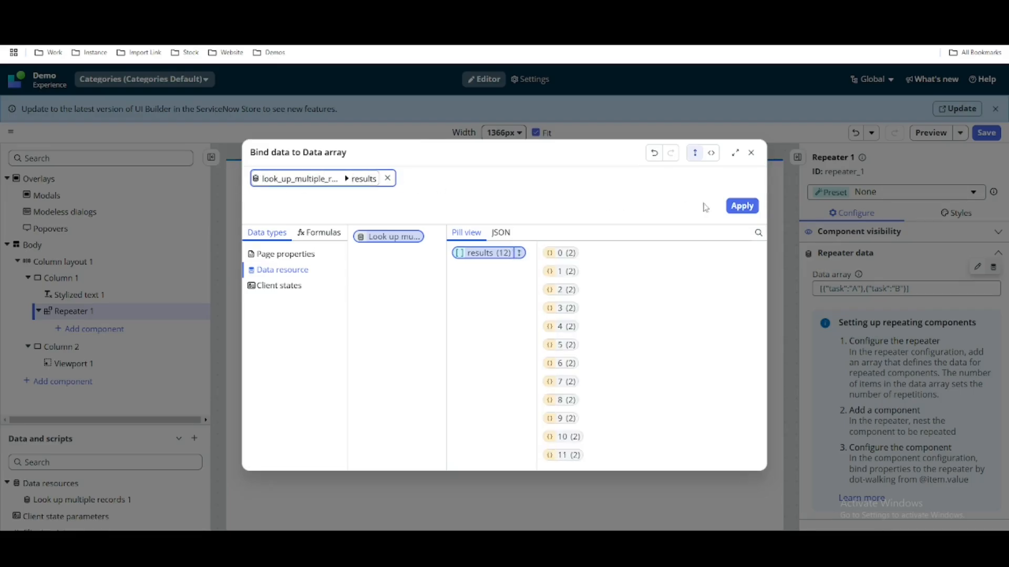
{"action": "left_click", "coordinate": [741, 206]}
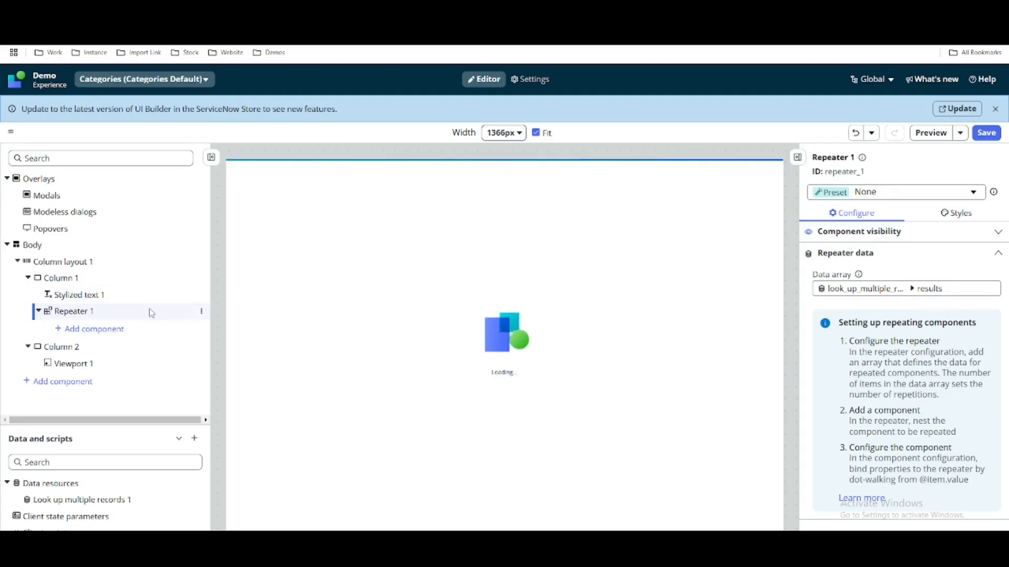
Add a Button component inside Repeater 1, with its preset set to None
{"action": "left_click", "coordinate": [106, 337]}
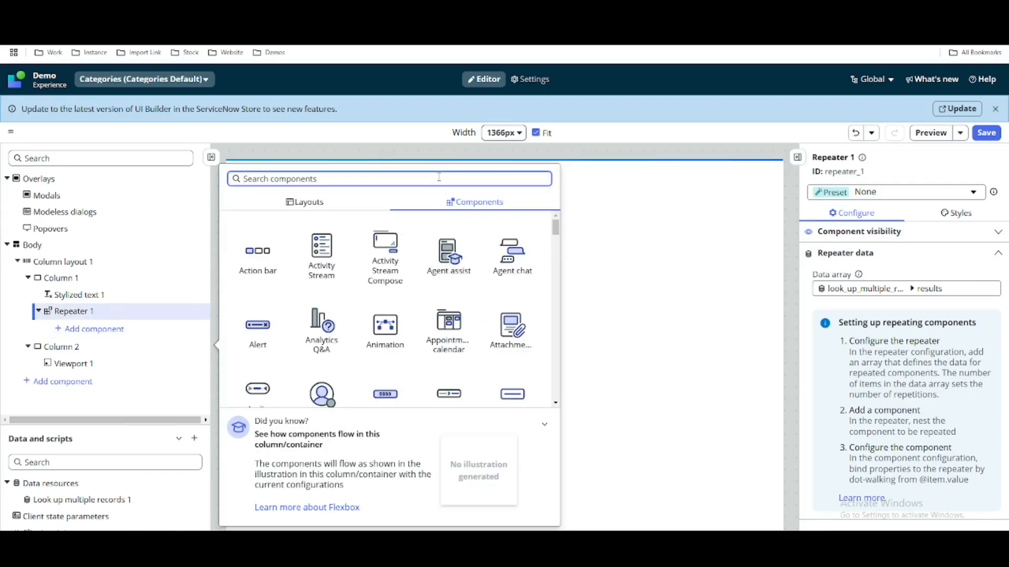
{"action": "type", "text": "butto"}
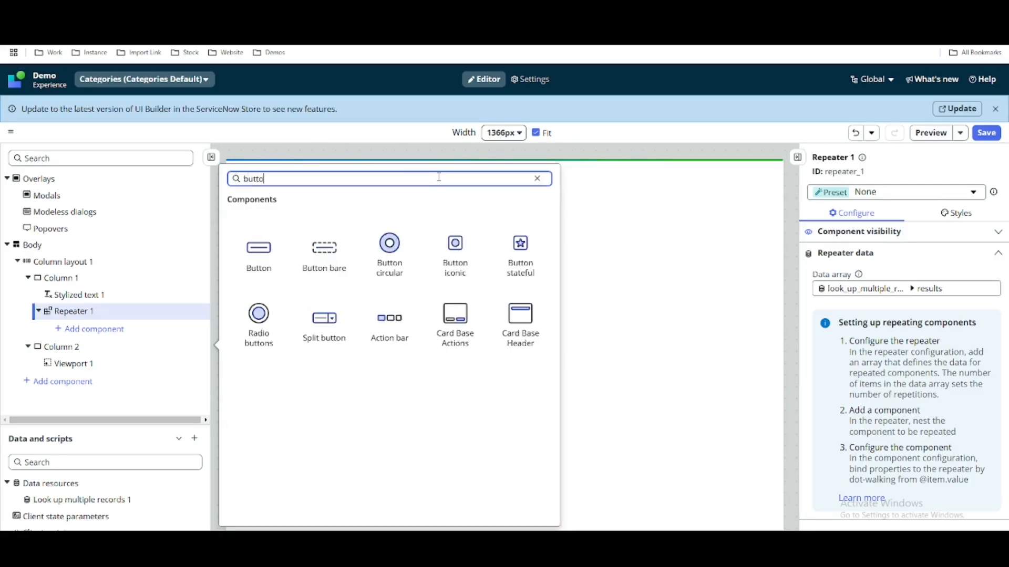
{"action": "left_click", "coordinate": [267, 246]}
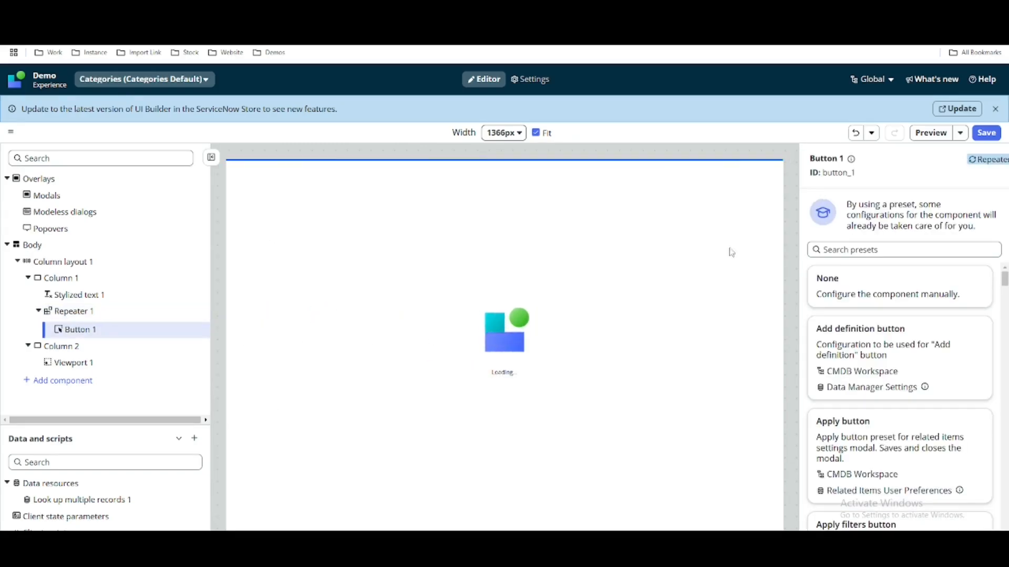
{"action": "left_click", "coordinate": [853, 282]}
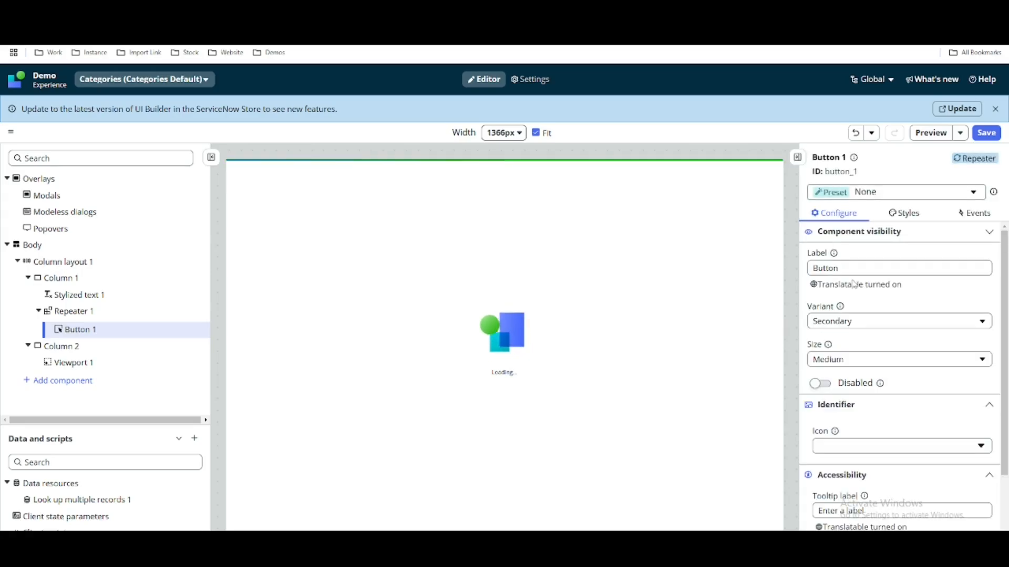
Replace the button's label with a binding to the repeater item's value > title > displayValue, and save the page
{"action": "left_click_drag", "start_coordinate": [852, 269], "coordinate": [802, 270]}
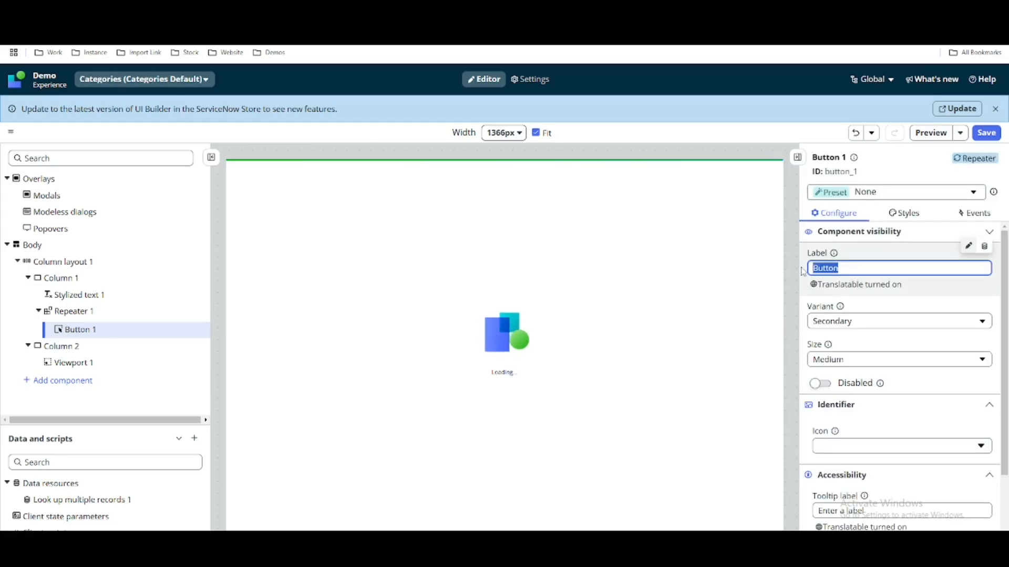
{"action": "key", "text": "BackSpace"}
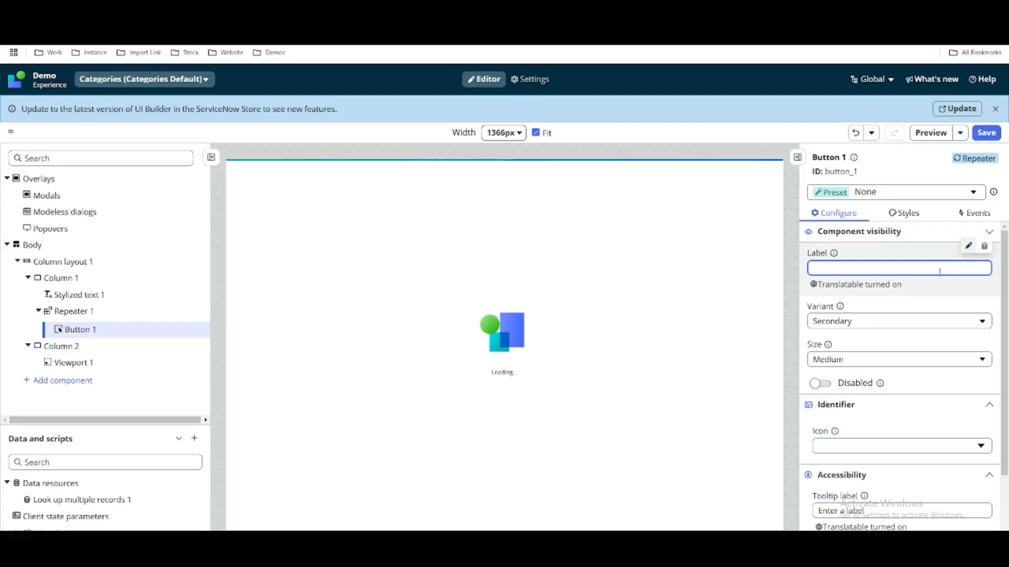
{"action": "left_click", "coordinate": [983, 246]}
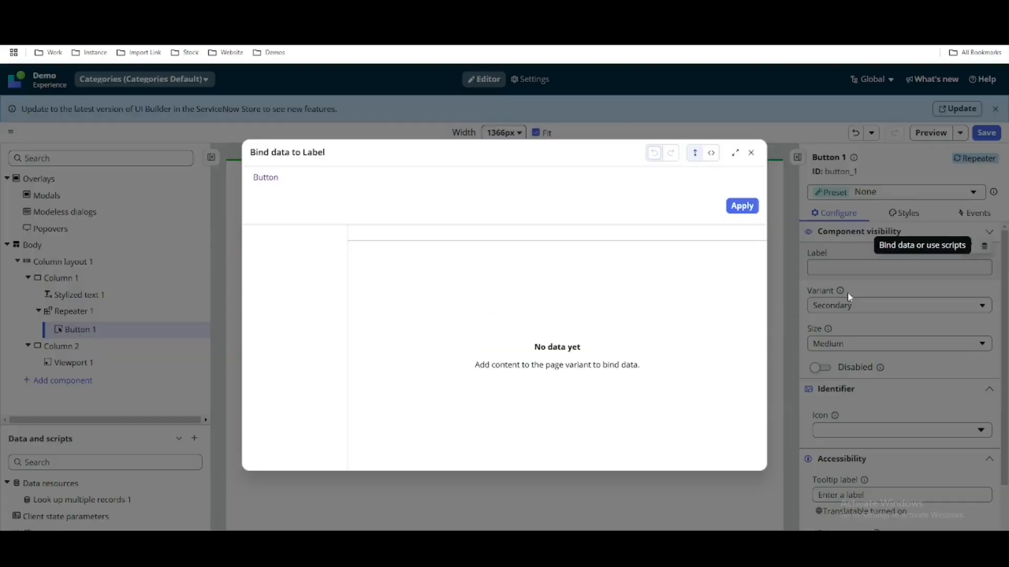
{"action": "left_click", "coordinate": [284, 288]}
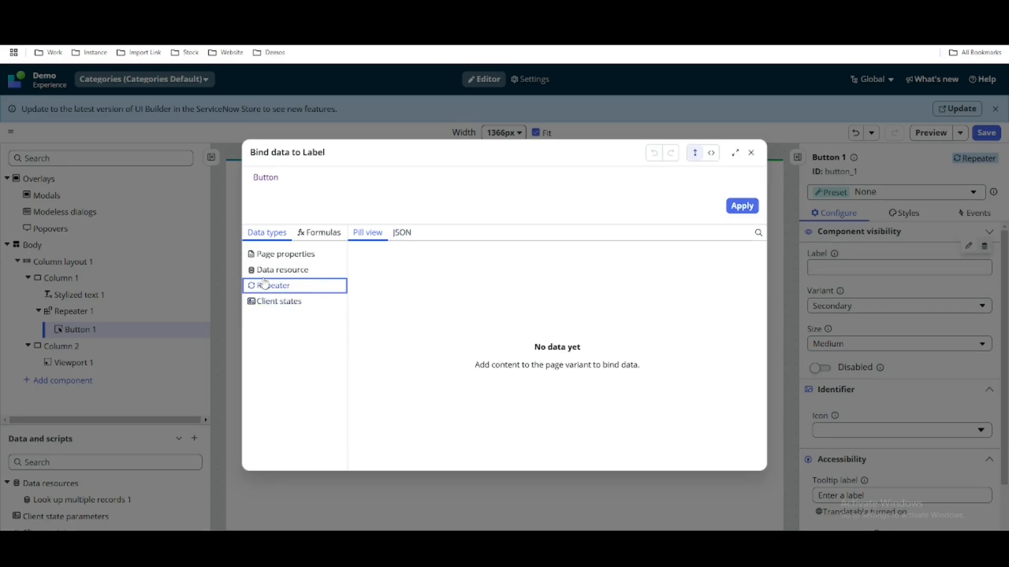
{"action": "left_click", "coordinate": [266, 283]}
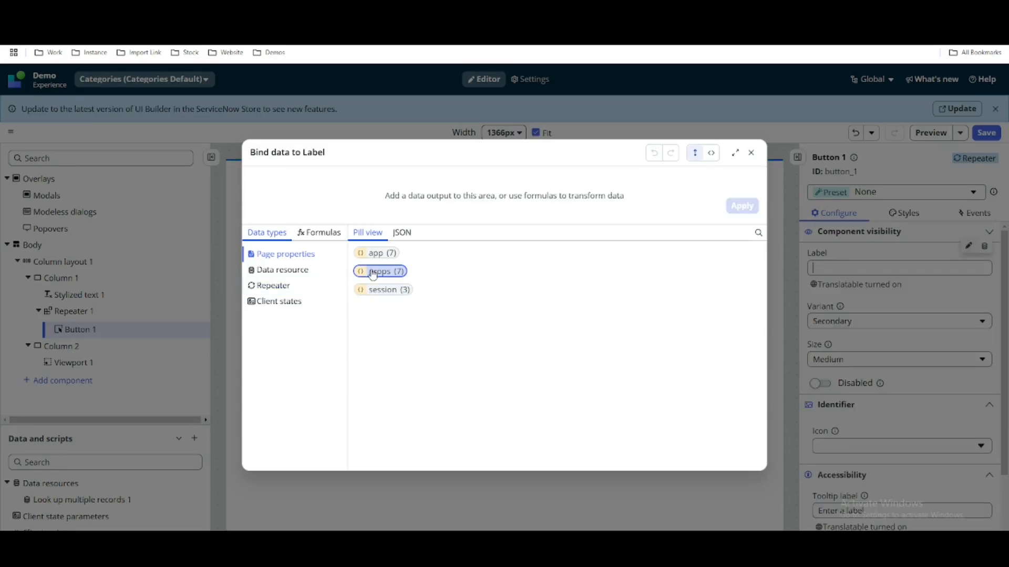
{"action": "left_click", "coordinate": [293, 287]}
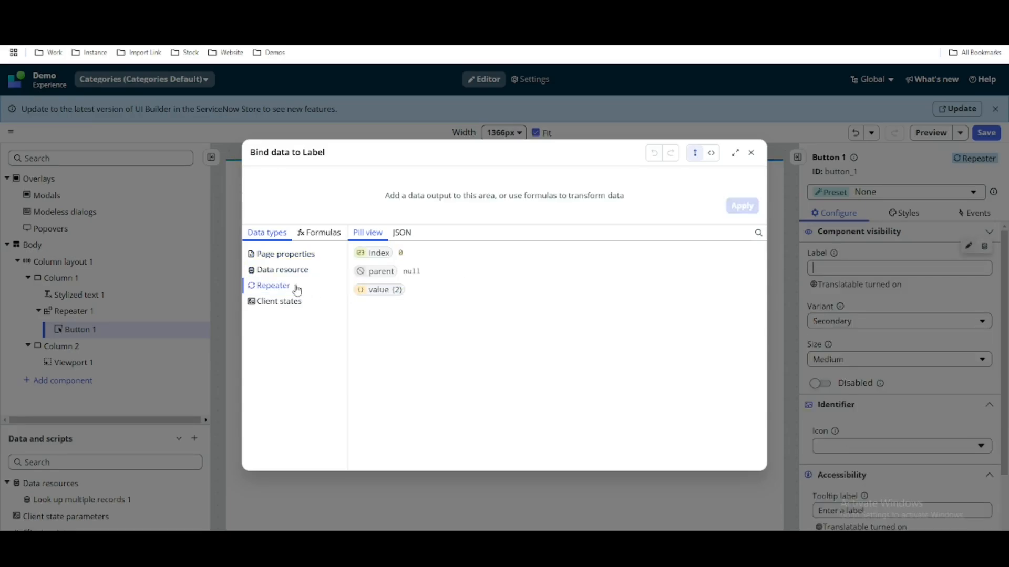
{"action": "left_click", "coordinate": [374, 289]}
{"action": "left_click", "coordinate": [456, 272]}
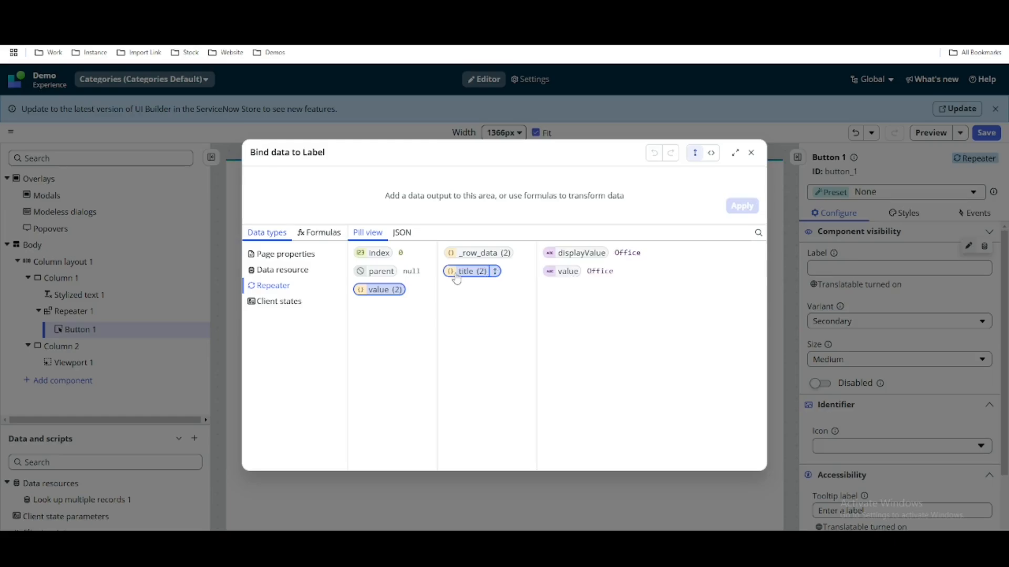
{"action": "left_click", "coordinate": [568, 257]}
{"action": "left_click", "coordinate": [735, 210]}
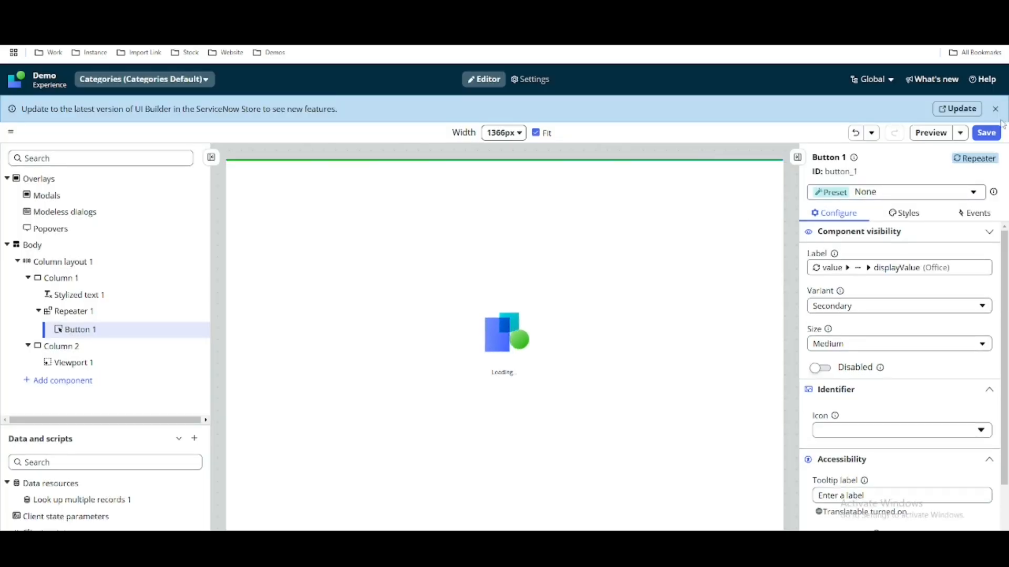
{"action": "left_click", "coordinate": [985, 132]}
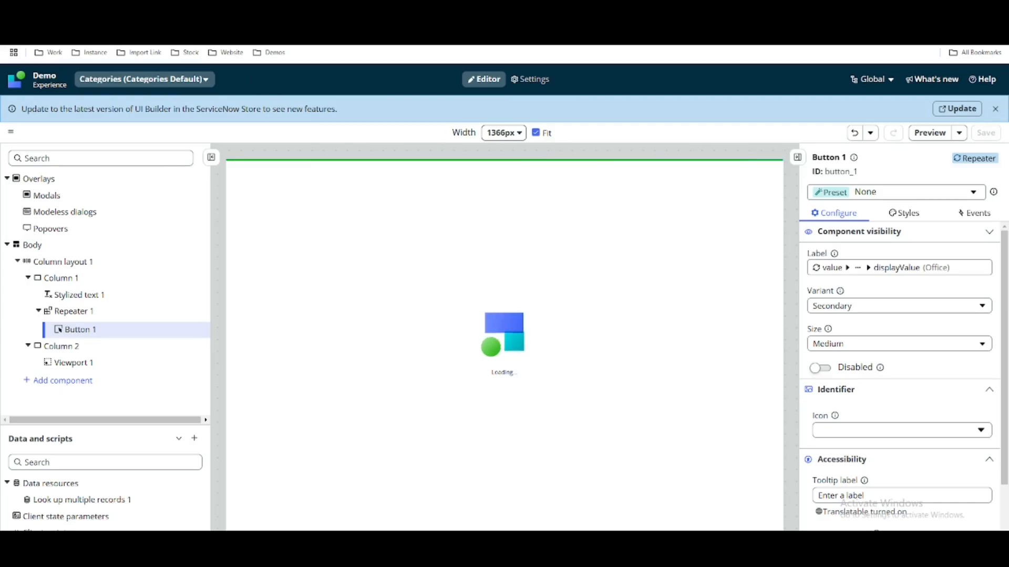
Open the Demo workspace in ServiceNow to check the category buttons on the Categories page, and return to UI Builder
{"action": "left_click", "coordinate": [105, 18]}
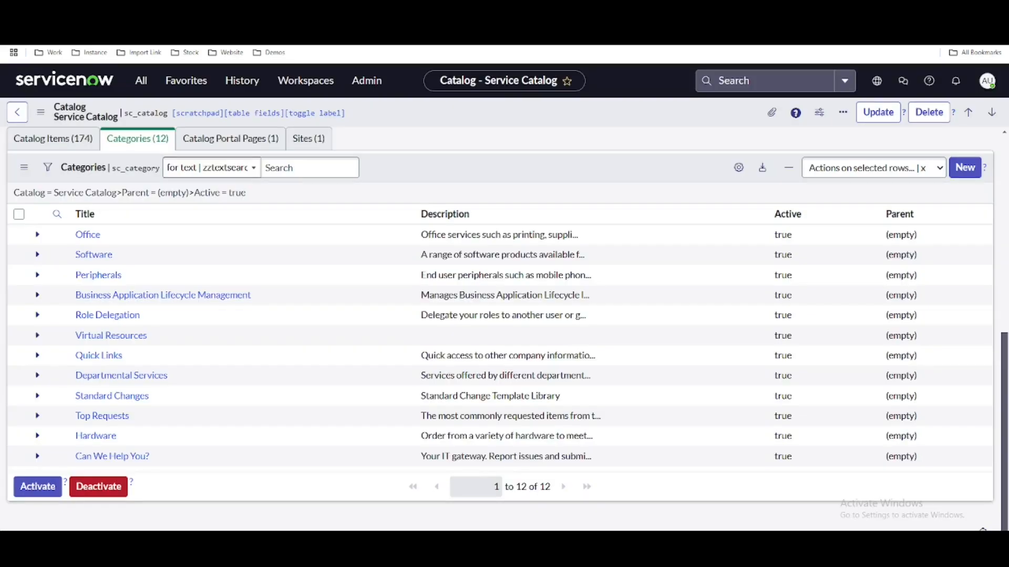
{"action": "left_click", "coordinate": [289, 91]}
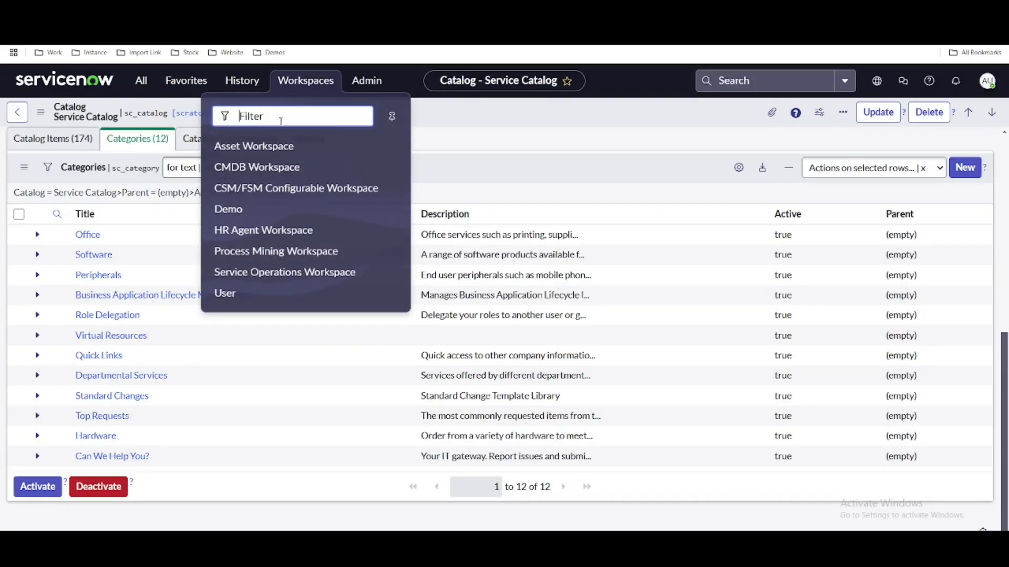
{"action": "left_click", "coordinate": [228, 210]}
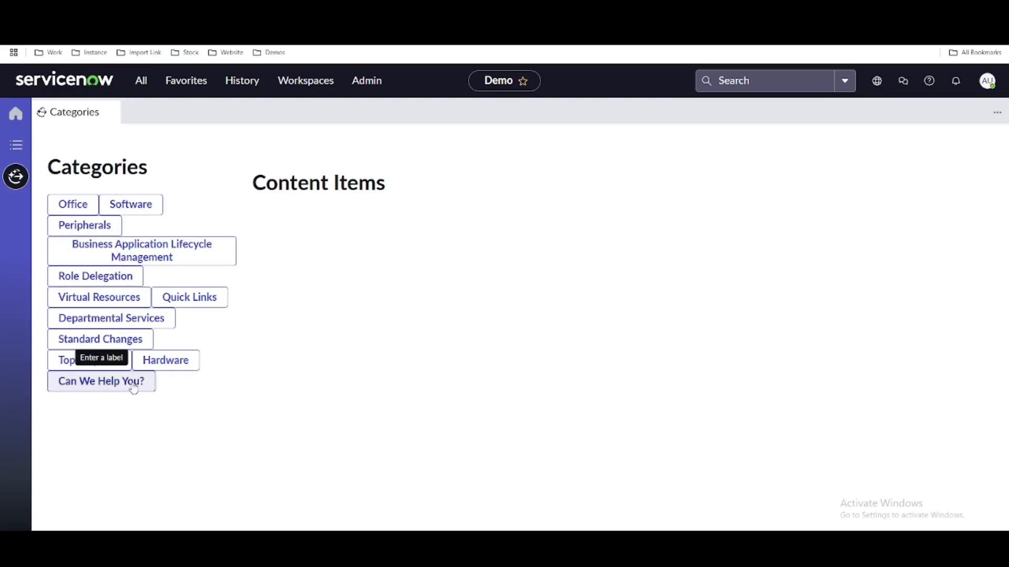
{"action": "left_click", "coordinate": [184, 13]}
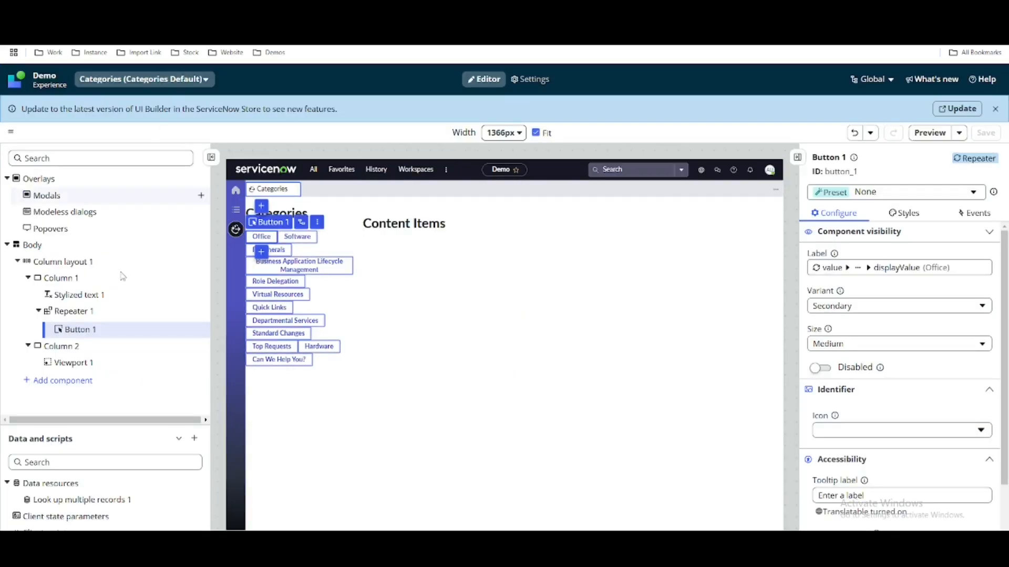
Add a single-column layout directly after Repeater 1 in Column 1 of the page
{"action": "left_click", "coordinate": [204, 315]}
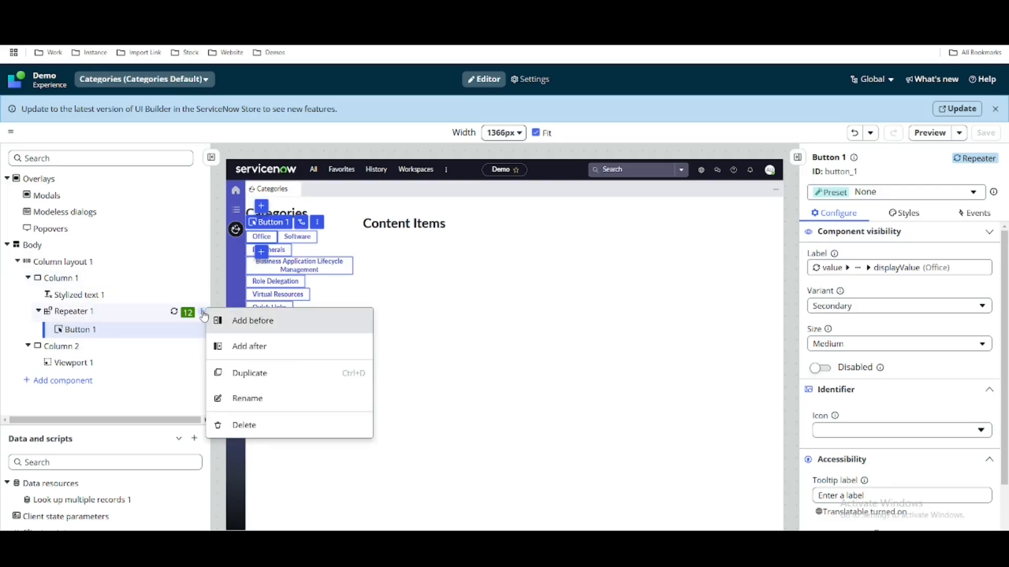
{"action": "left_click", "coordinate": [234, 347]}
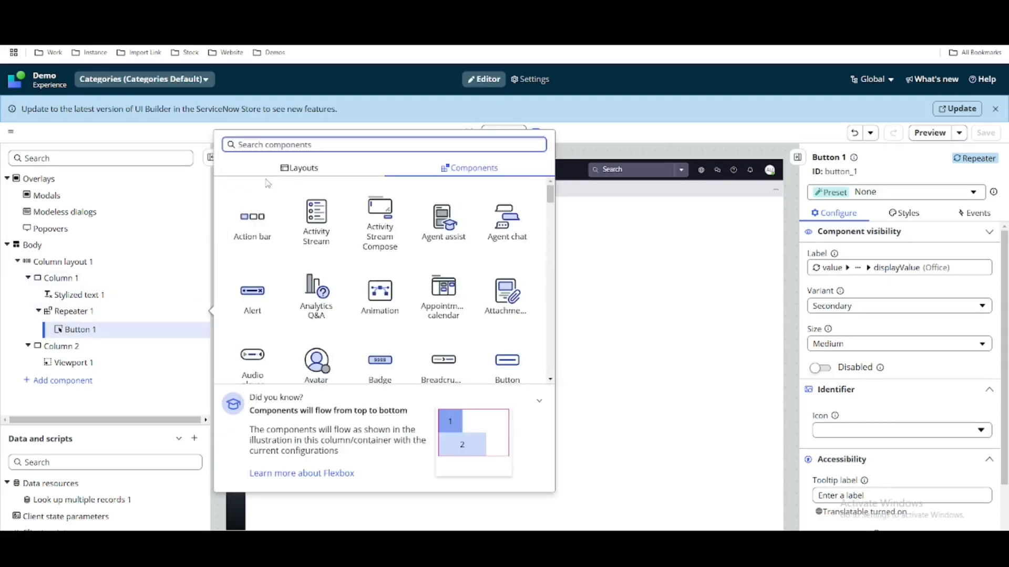
{"action": "left_click", "coordinate": [304, 164]}
{"action": "left_click", "coordinate": [254, 263]}
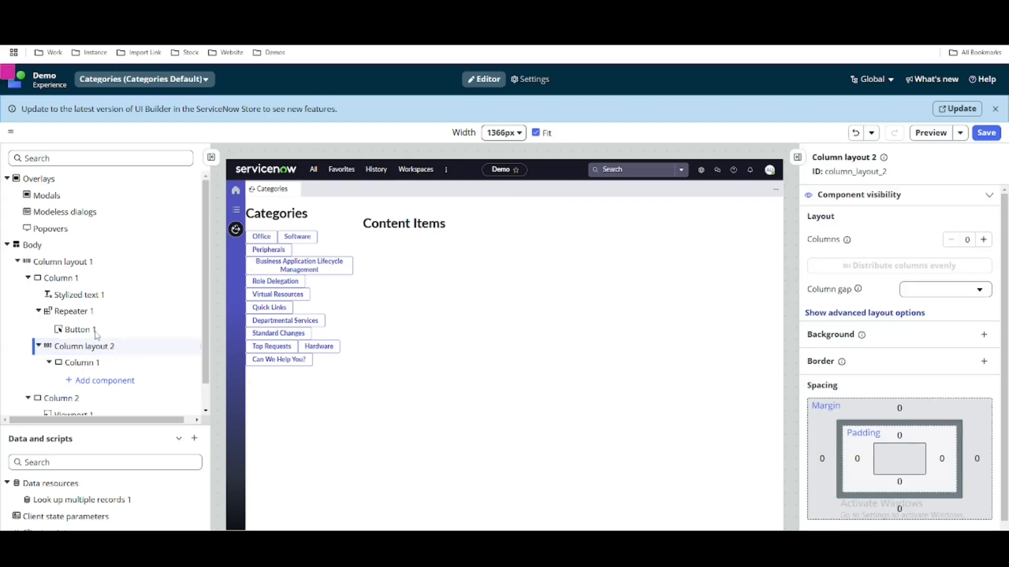
Move Column layout 2 into Repeater 1, nest Button 1 in its Column 1, save, and check the category list in the Demo workspace
{"action": "left_click_drag", "start_coordinate": [95, 372], "coordinate": [91, 334]}
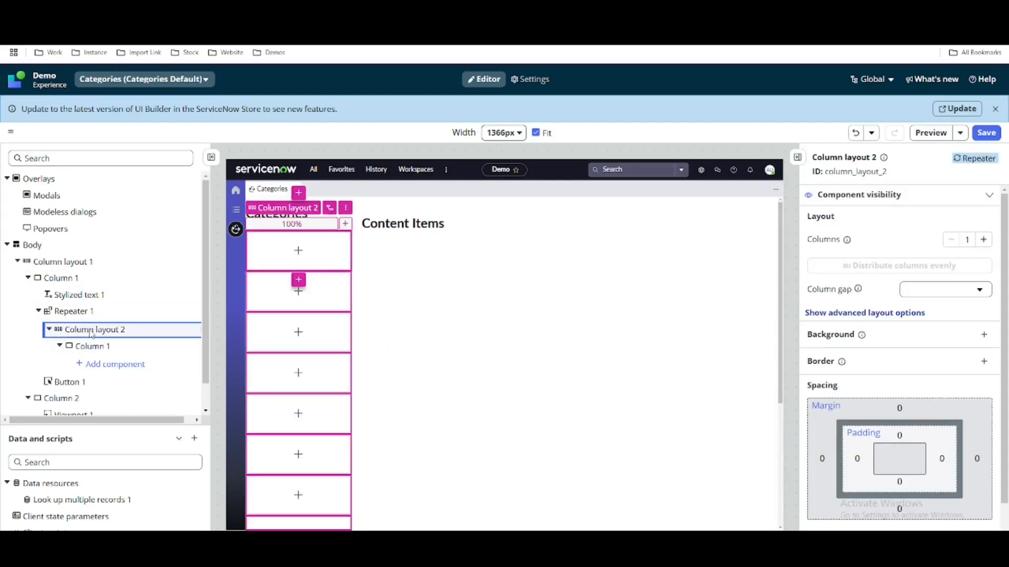
{"action": "left_click_drag", "start_coordinate": [93, 379], "coordinate": [102, 369]}
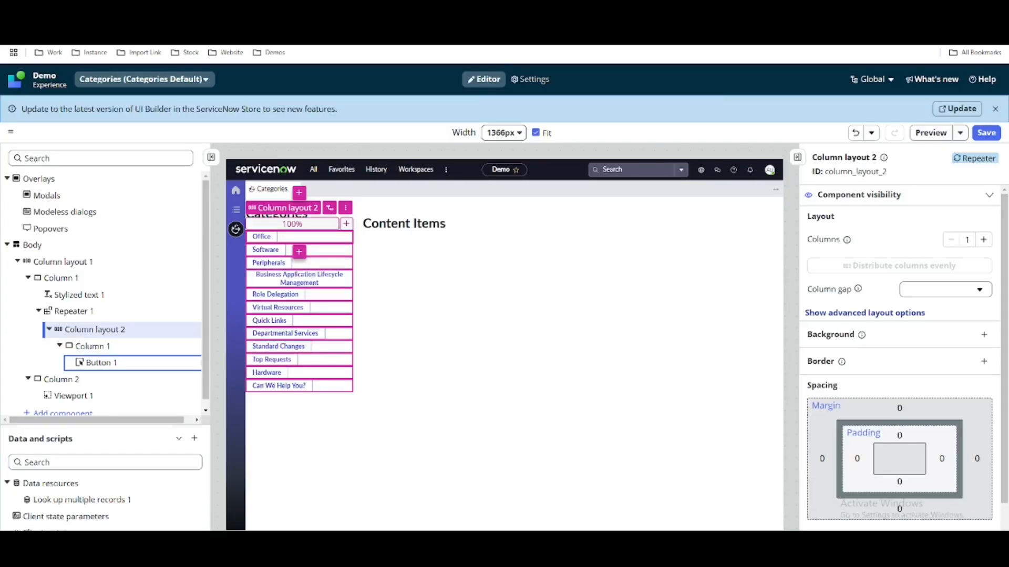
{"action": "left_click", "coordinate": [986, 132]}
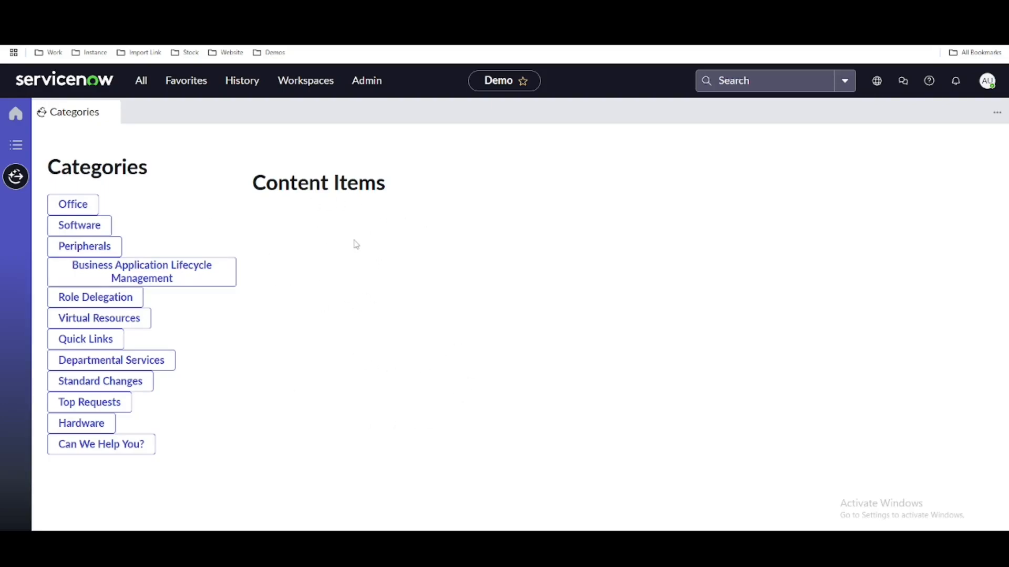
{"action": "key", "text": "ctrl+shift+Tab"}
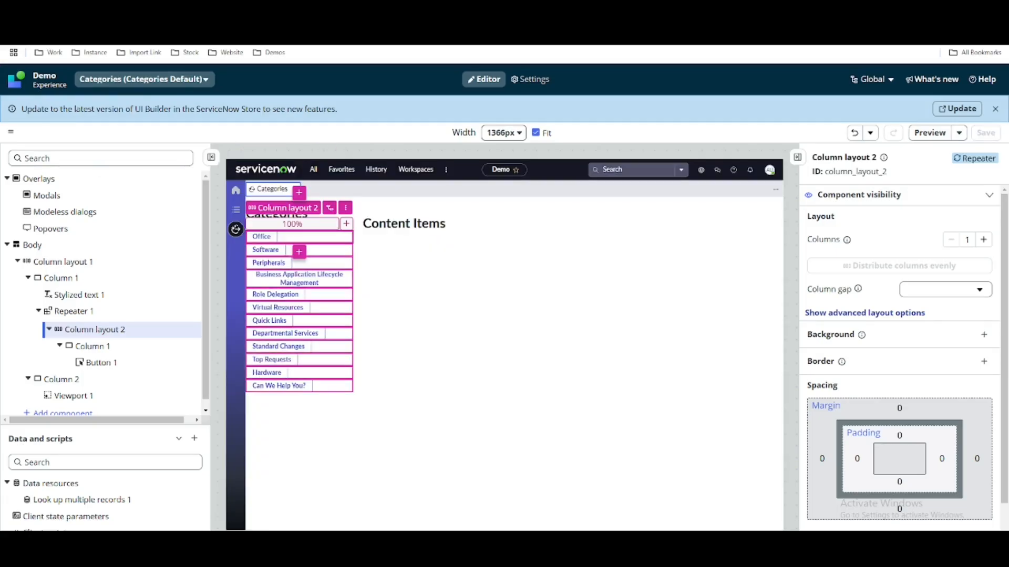
Open Viewport 1's Categories Content Default sub-page in the editor and bring up the test value of its id URL parameter
{"action": "left_click", "coordinate": [84, 401]}
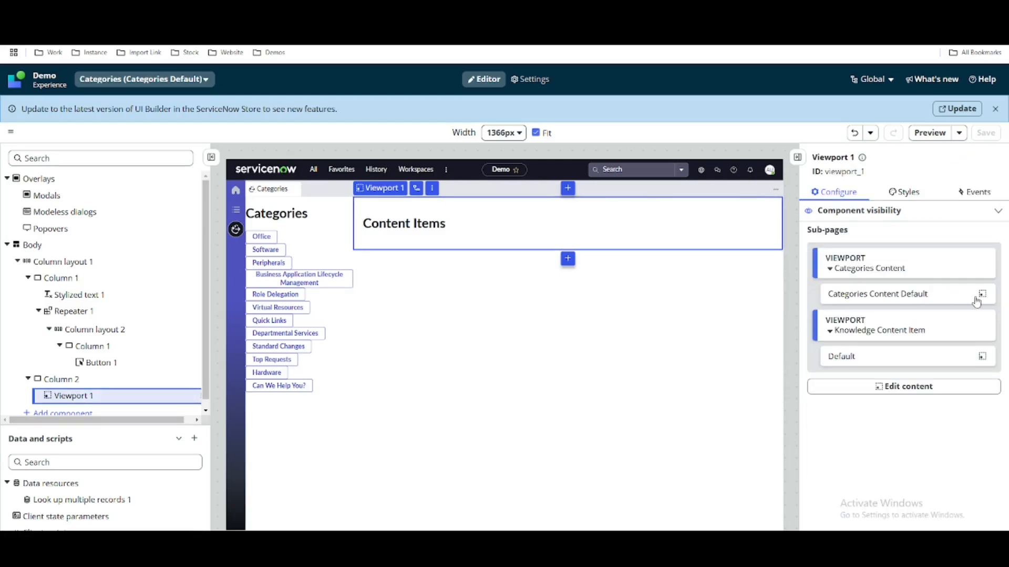
{"action": "left_click", "coordinate": [980, 297]}
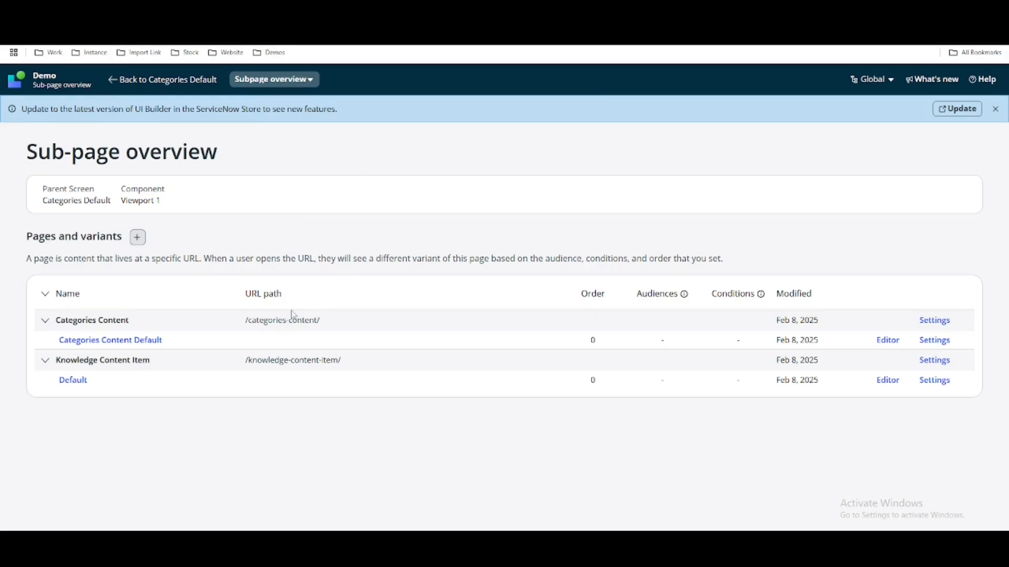
{"action": "left_click", "coordinate": [127, 342]}
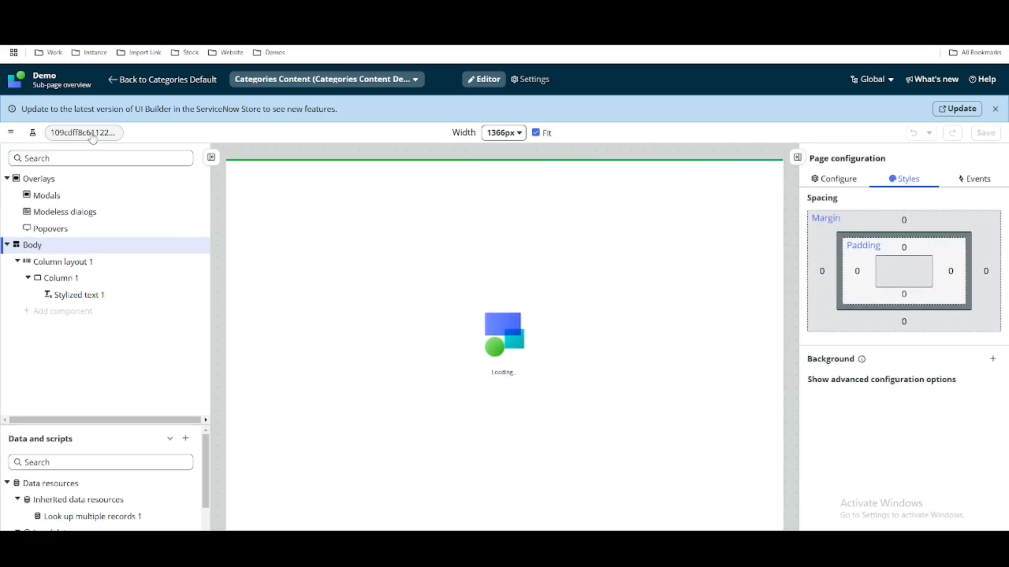
{"action": "left_click", "coordinate": [92, 137]}
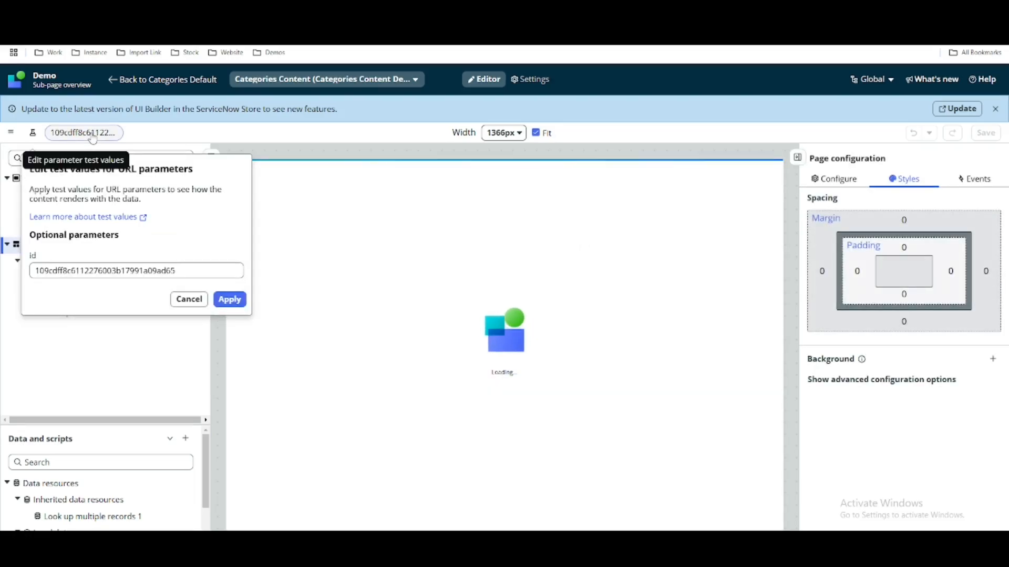
{"action": "left_click_drag", "start_coordinate": [176, 270], "coordinate": [36, 274]}
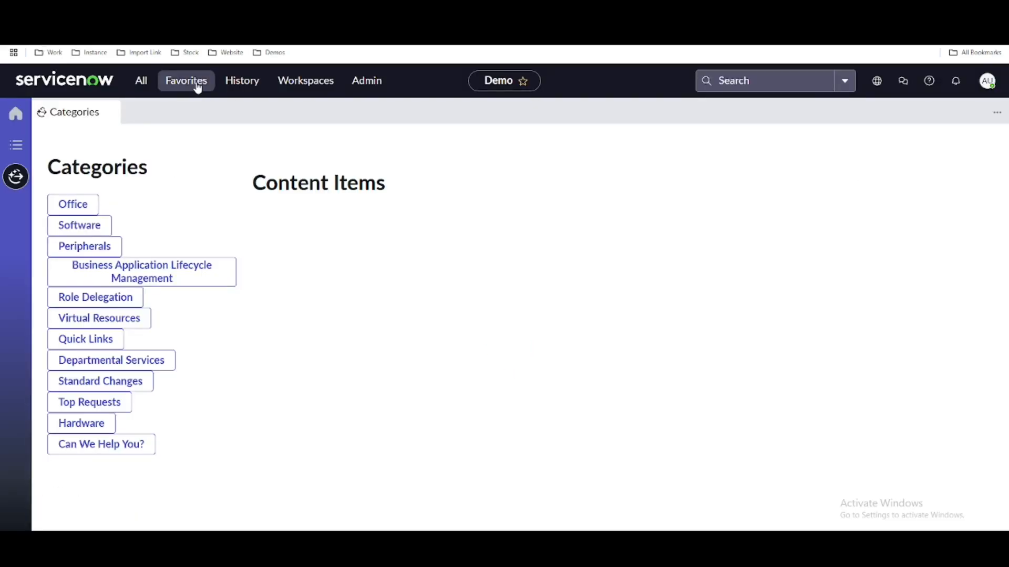
Switch to the Service Catalog record in ServiceNow and open the Office category from its related categories
{"action": "key", "text": "F5"}
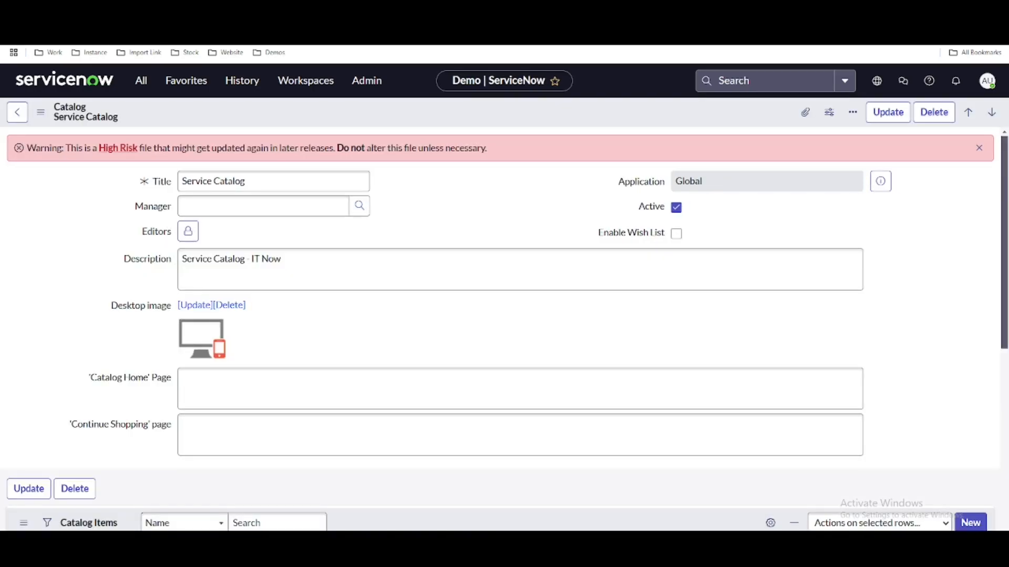
{"action": "scroll", "coordinate": [108, 308], "scroll_direction": "down", "scroll_amount": 6}
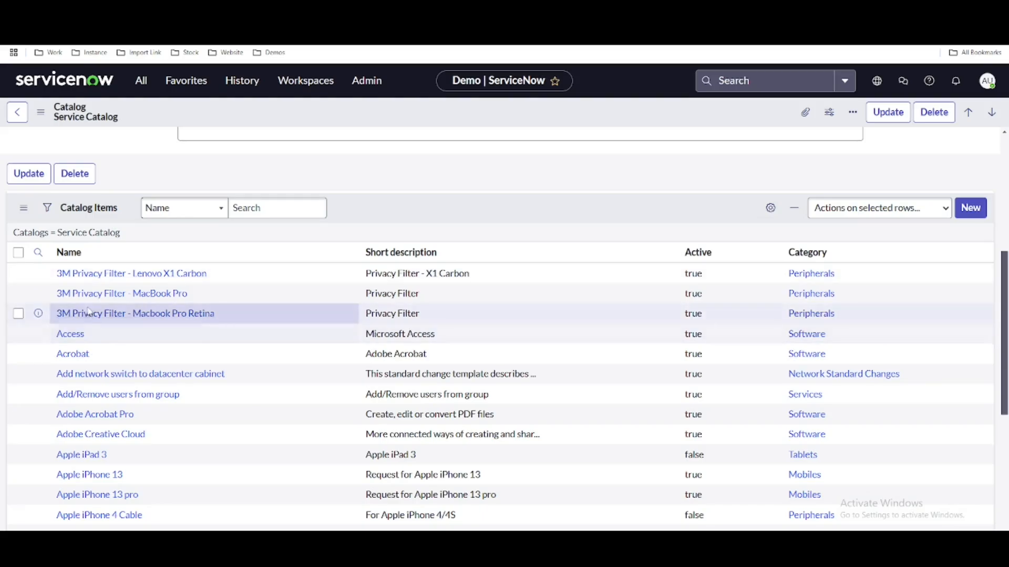
{"action": "scroll", "coordinate": [514, 372], "scroll_direction": "down", "scroll_amount": 3}
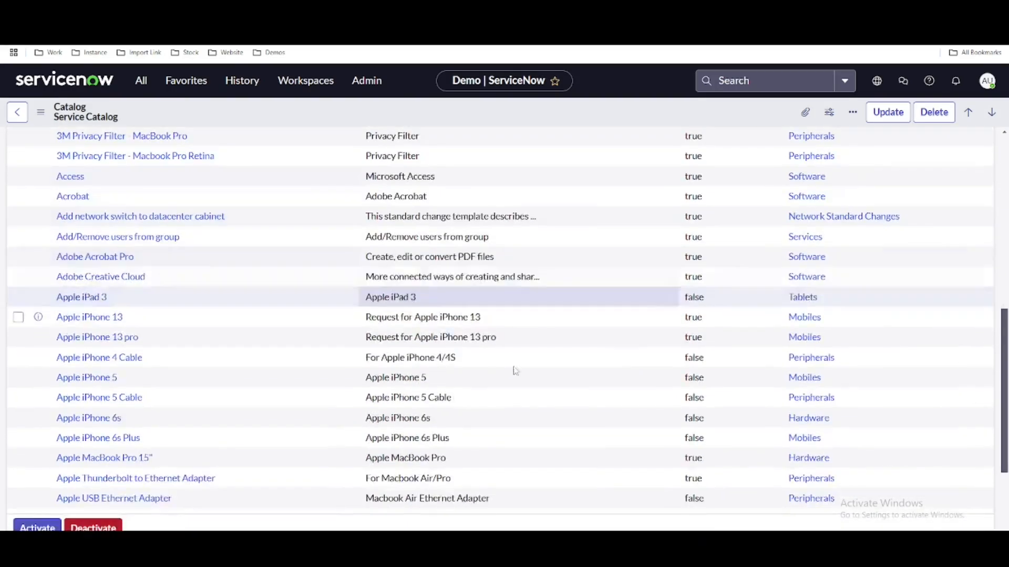
{"action": "scroll", "coordinate": [758, 368], "scroll_direction": "up", "scroll_amount": 3}
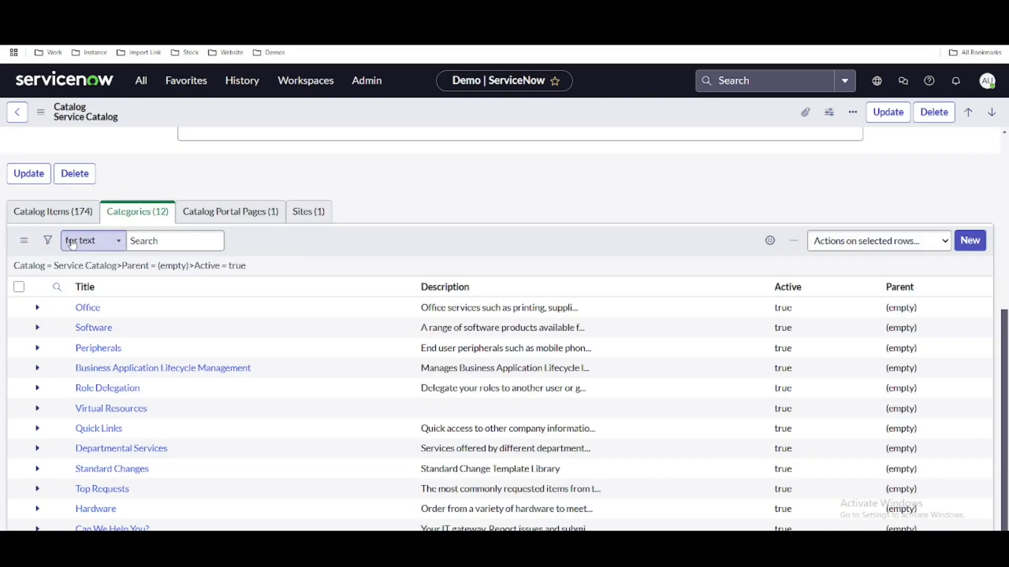
{"action": "scroll", "coordinate": [87, 343], "scroll_direction": "down", "scroll_amount": 6}
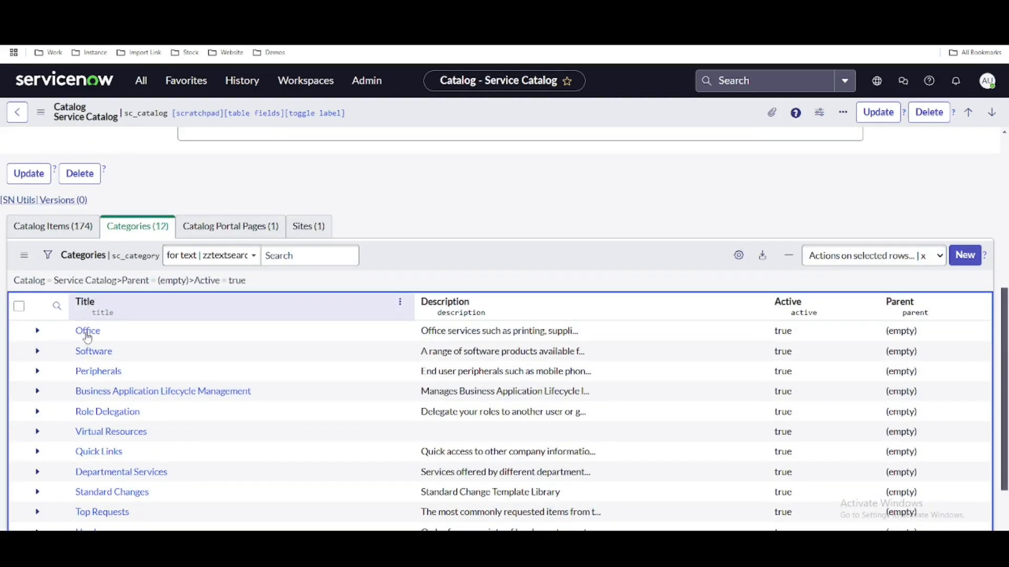
{"action": "left_click", "coordinate": [87, 333]}
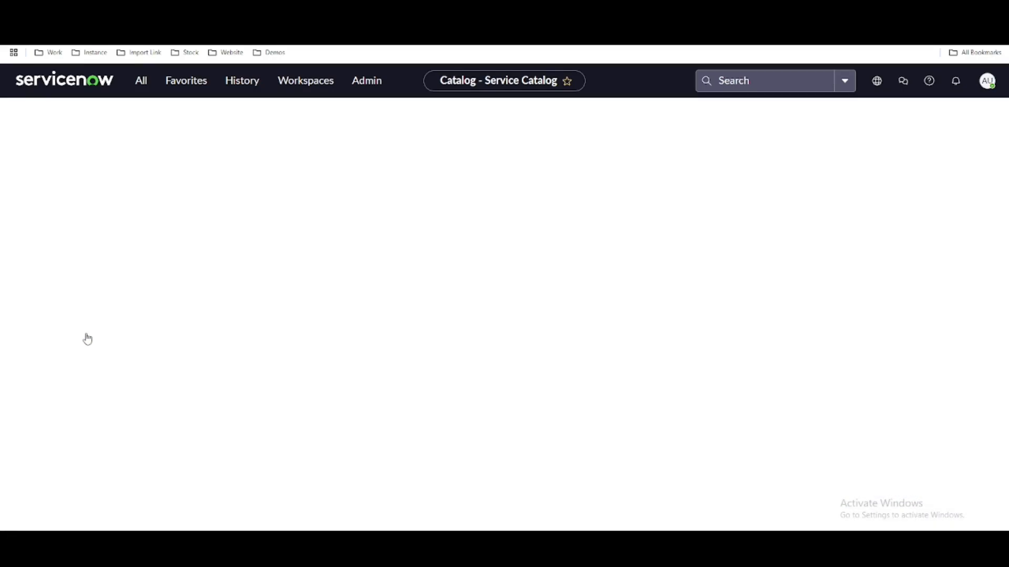
Review the Office category's related catalog items and copy the category record's sys_id
{"action": "scroll", "coordinate": [114, 302], "scroll_direction": "down", "scroll_amount": 3}
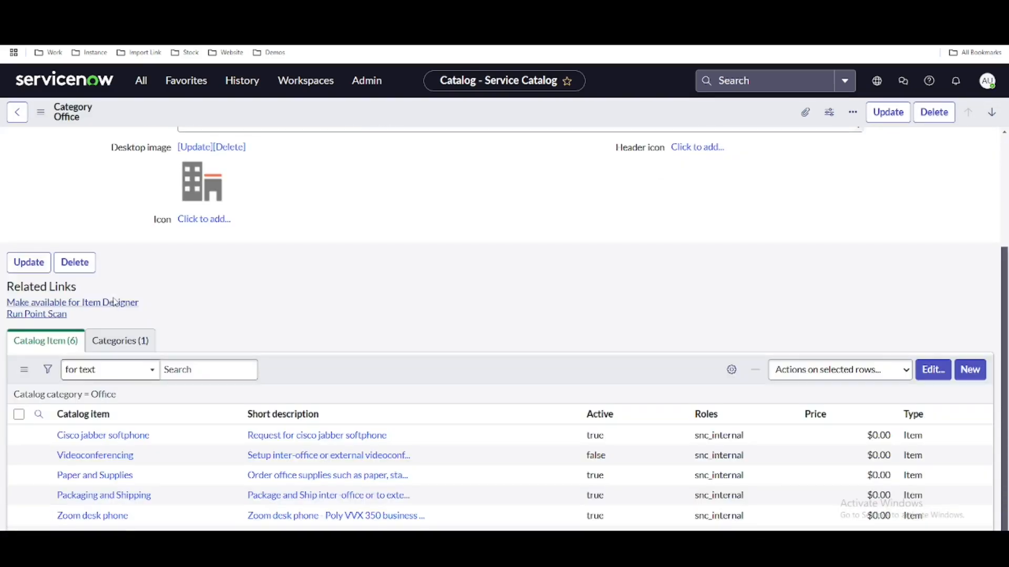
{"action": "scroll", "coordinate": [47, 353], "scroll_direction": "down", "scroll_amount": 3}
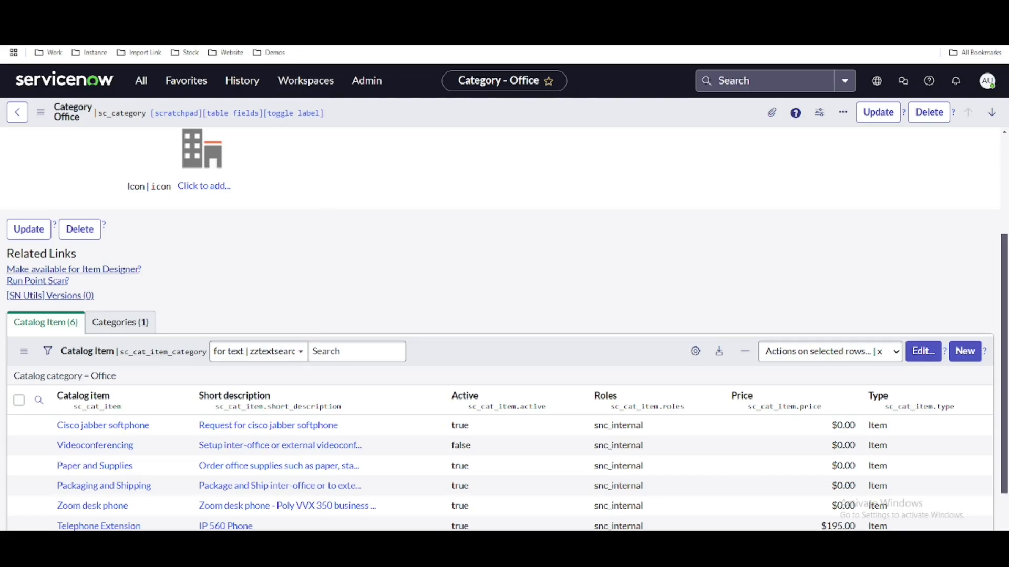
{"action": "scroll", "coordinate": [285, 242], "scroll_direction": "up", "scroll_amount": 2}
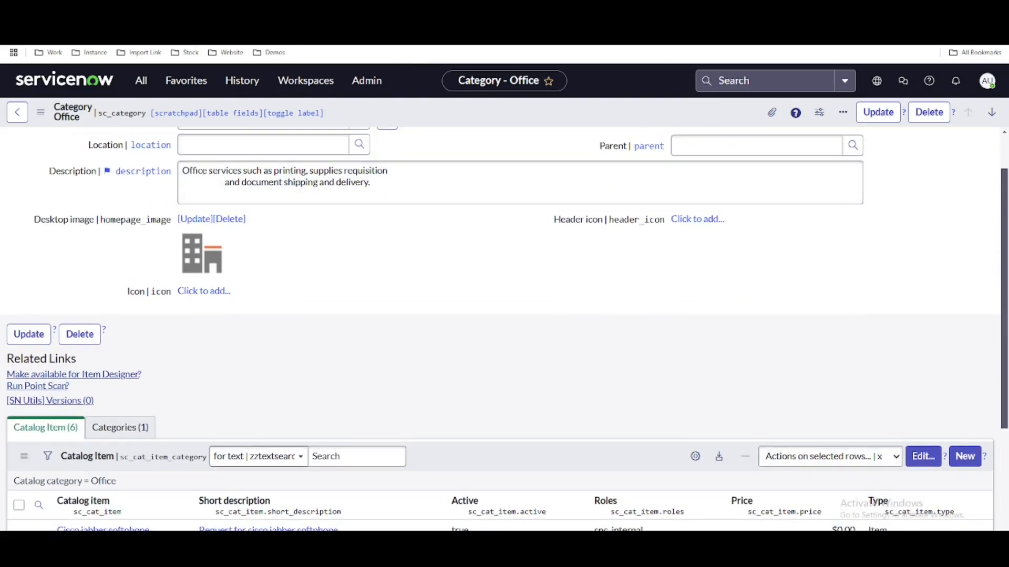
{"action": "right_click", "coordinate": [420, 104]}
{"action": "left_click", "coordinate": [458, 287]}
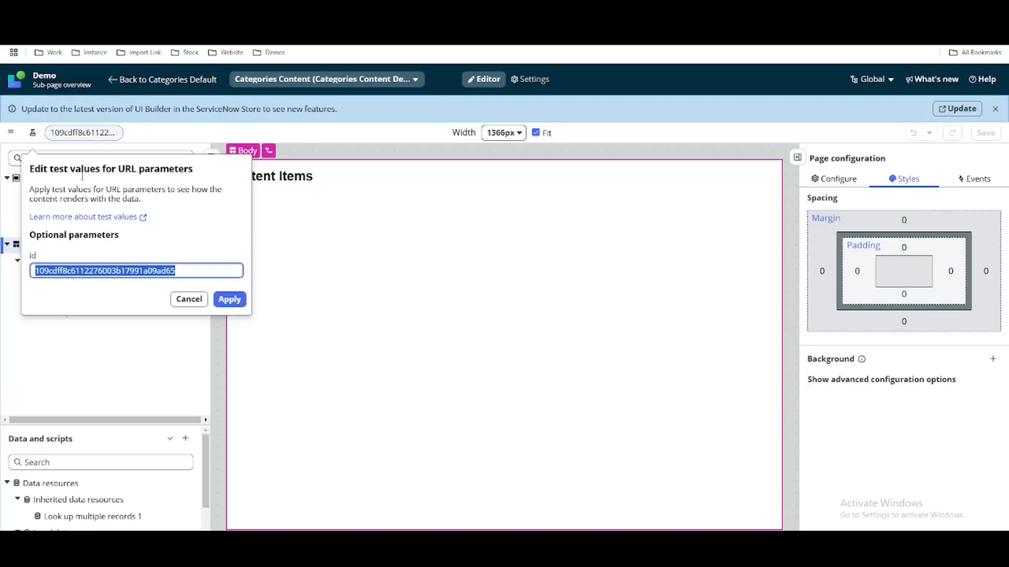
Back in UI Builder, replace the id parameter's test value with the copied Office sys_id and apply it
{"action": "left_click", "coordinate": [175, 269]}
{"action": "key", "text": "ctrl+a"}
{"action": "key", "text": "ctrl+v"}
{"action": "left_click", "coordinate": [230, 299]}
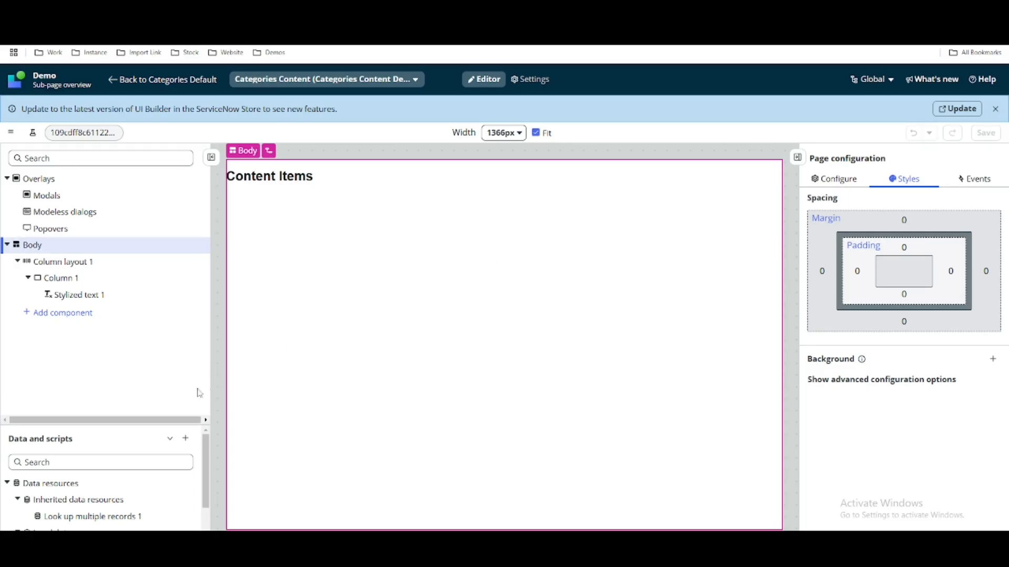
Inspect the inherited Look up multiple records 1 data resource, and examine the Office category record's fields and catalog item list in ServiceNow
{"action": "scroll", "coordinate": [162, 441], "scroll_direction": "down", "scroll_amount": 2}
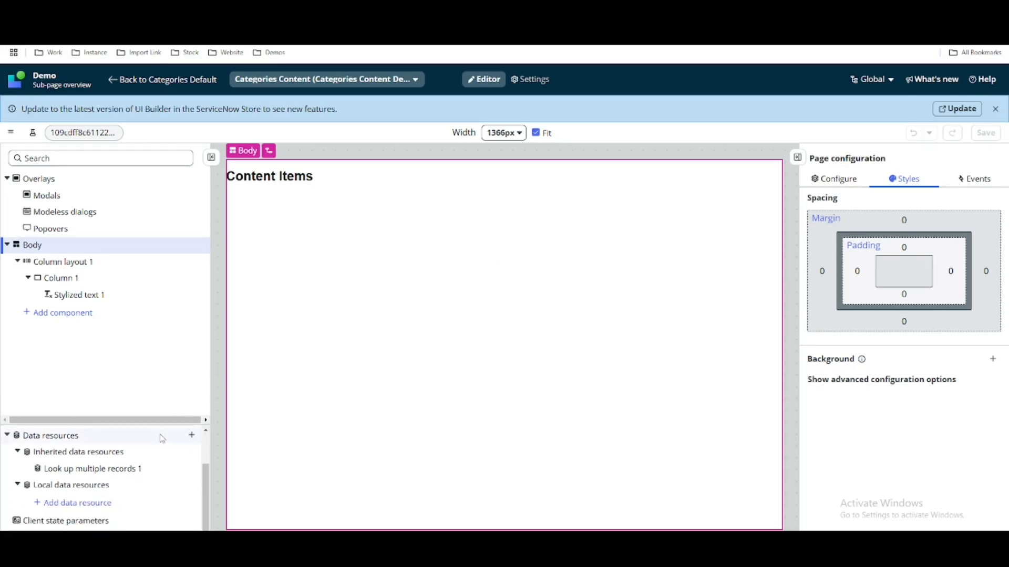
{"action": "left_click", "coordinate": [103, 469]}
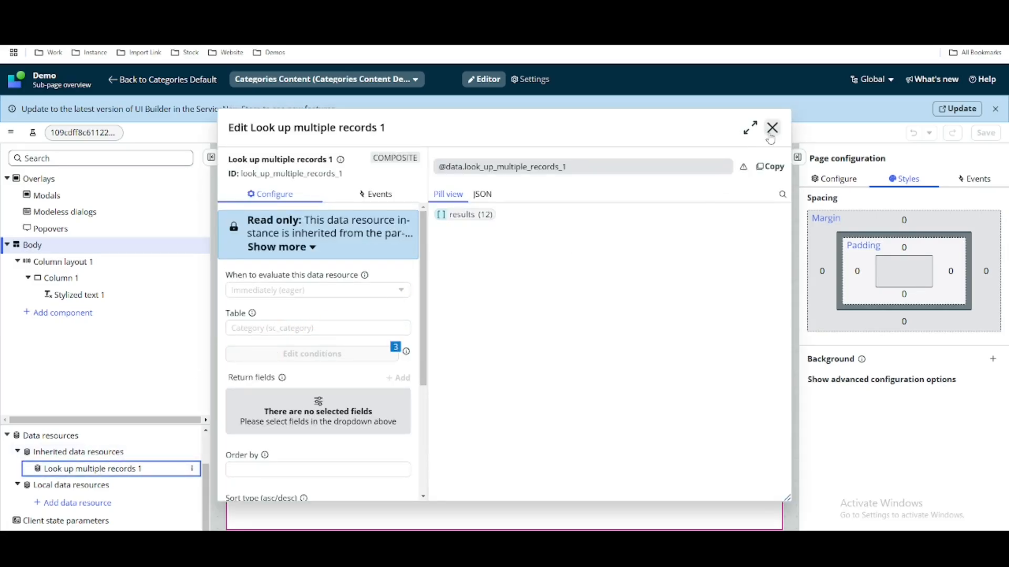
{"action": "left_click", "coordinate": [772, 129]}
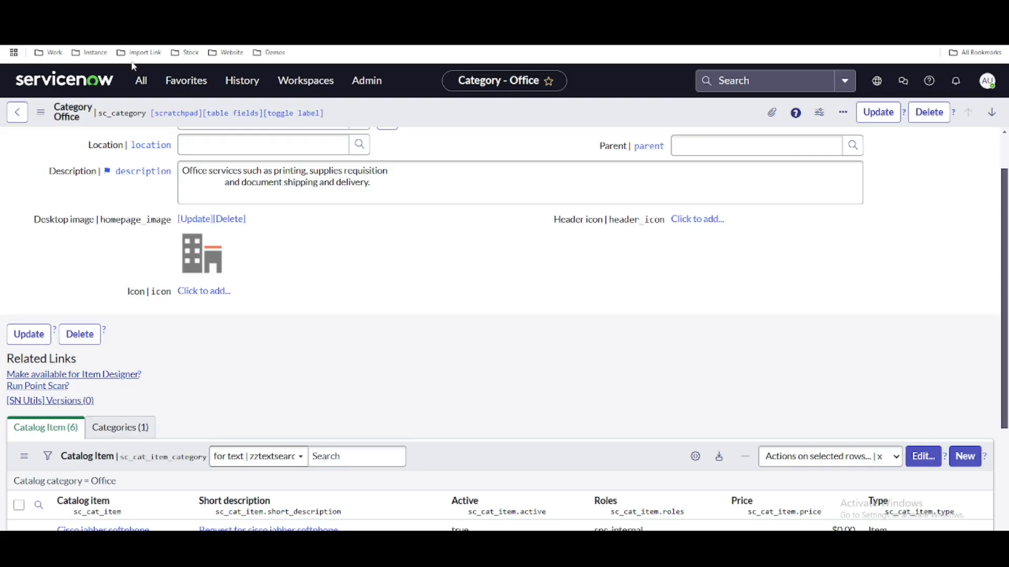
{"action": "scroll", "coordinate": [285, 401], "scroll_direction": "down", "scroll_amount": 1}
{"action": "scroll", "coordinate": [285, 400], "scroll_direction": "down", "scroll_amount": 2}
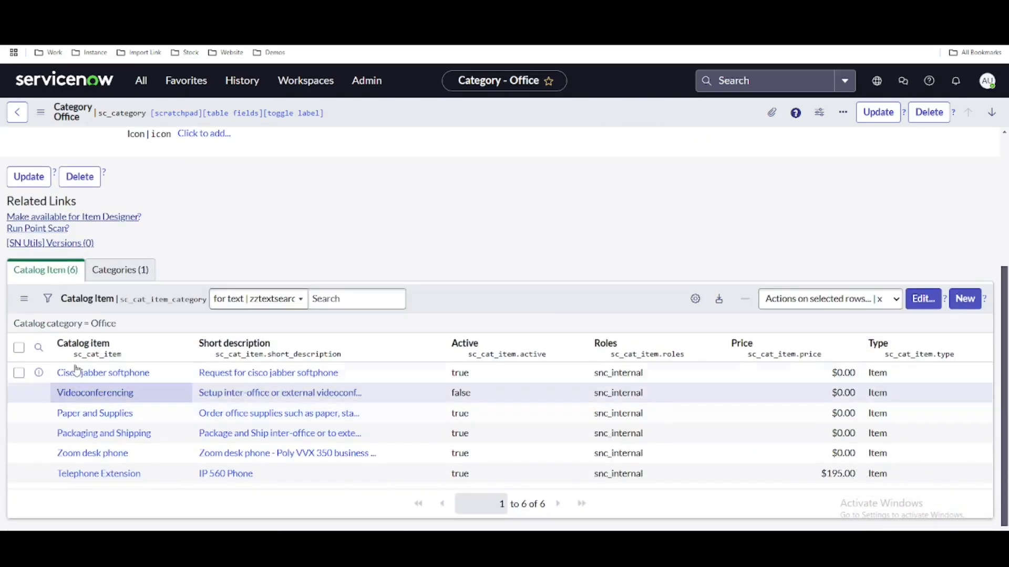
{"action": "scroll", "coordinate": [269, 451], "scroll_direction": "up", "scroll_amount": 1}
{"action": "scroll", "coordinate": [269, 451], "scroll_direction": "up", "scroll_amount": 3}
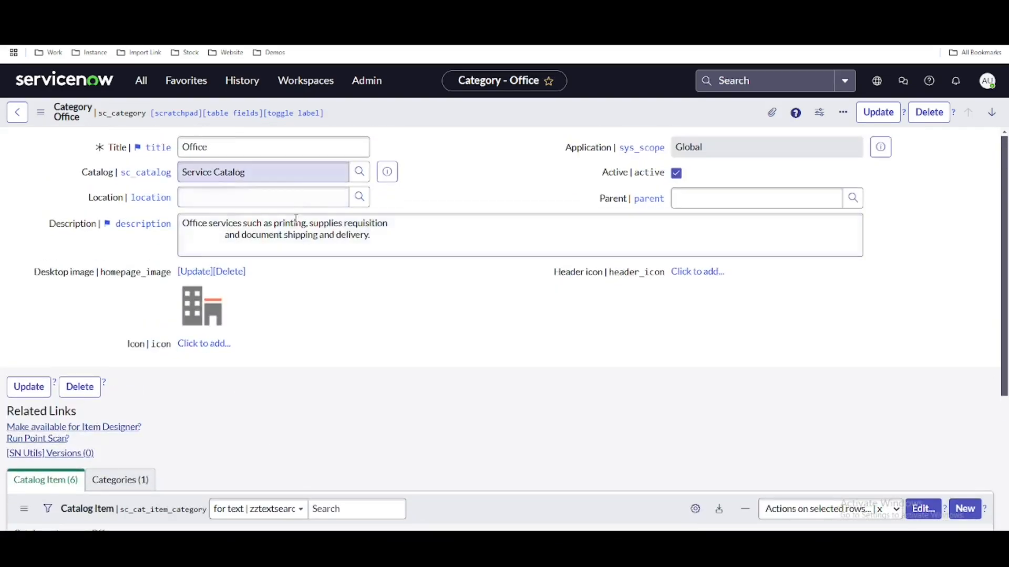
{"action": "scroll", "coordinate": [305, 278], "scroll_direction": "down", "scroll_amount": 4}
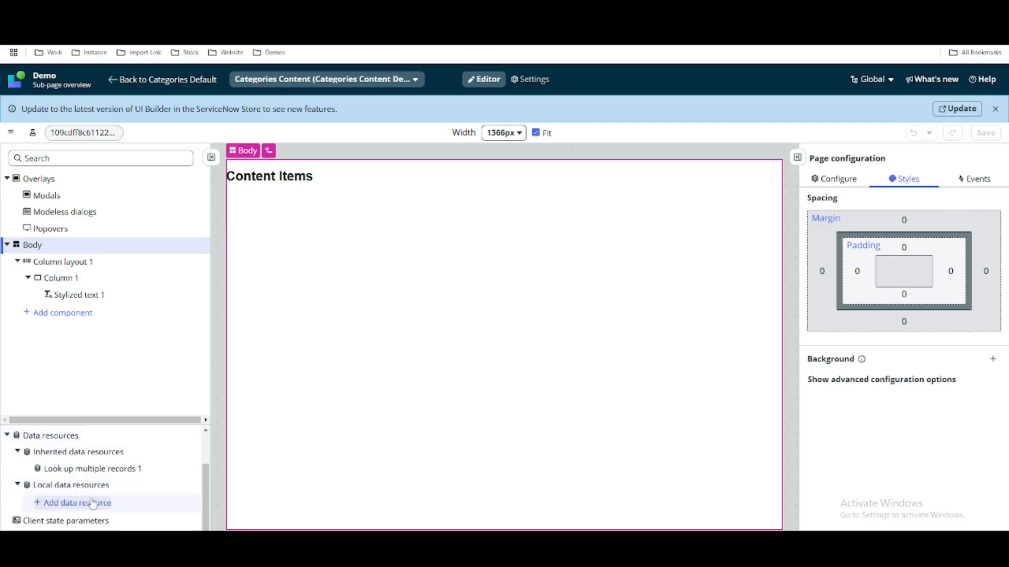
Add a Look up multiple records data resource to the sub-page's local data resources
{"action": "left_click", "coordinate": [88, 504]}
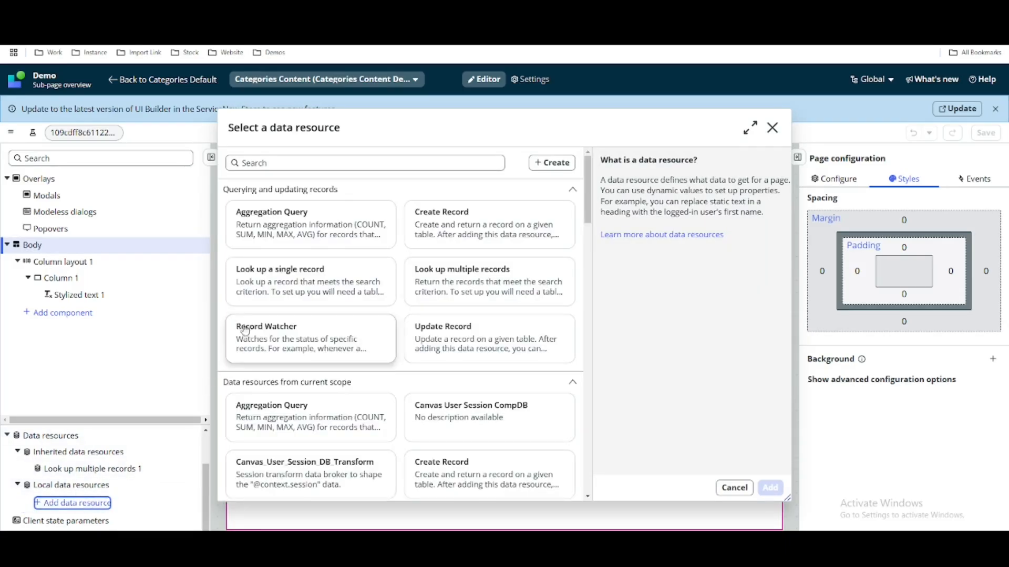
{"action": "left_click", "coordinate": [467, 276]}
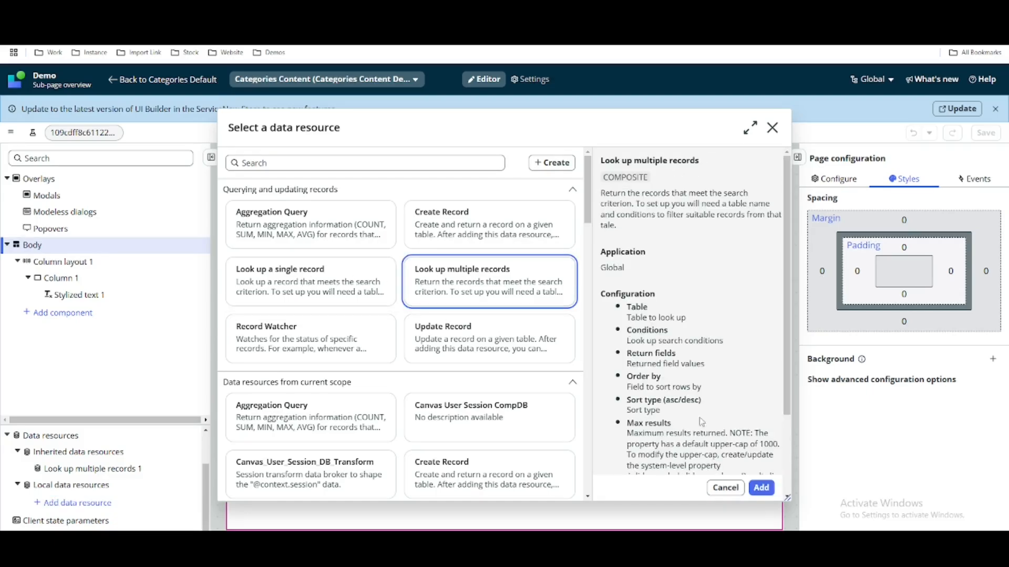
{"action": "left_click", "coordinate": [760, 488]}
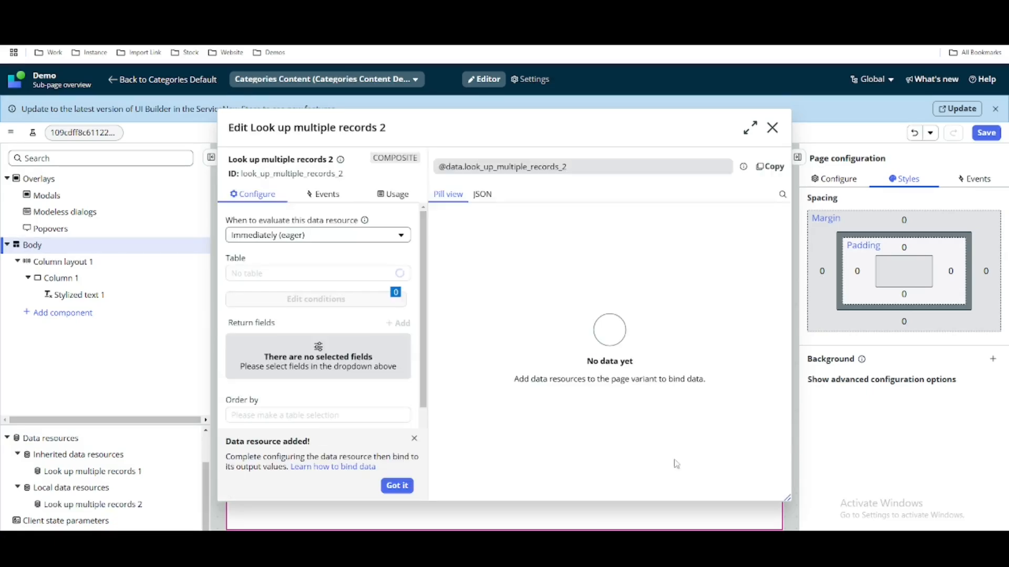
Set the new data resource's table to Catalog Item (sc_cat_item)
{"action": "left_click", "coordinate": [315, 274]}
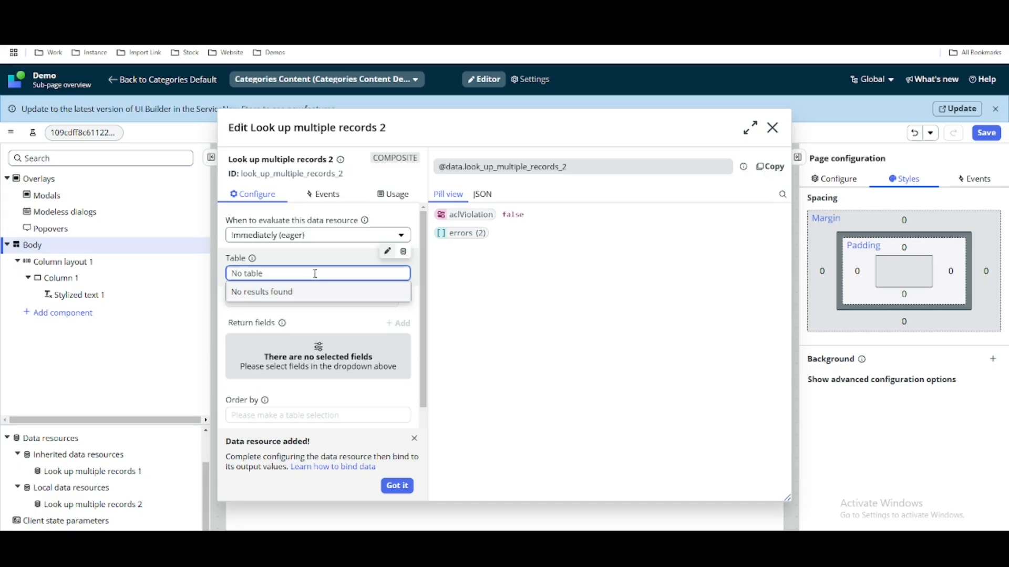
{"action": "type", "text": "sc_cat"}
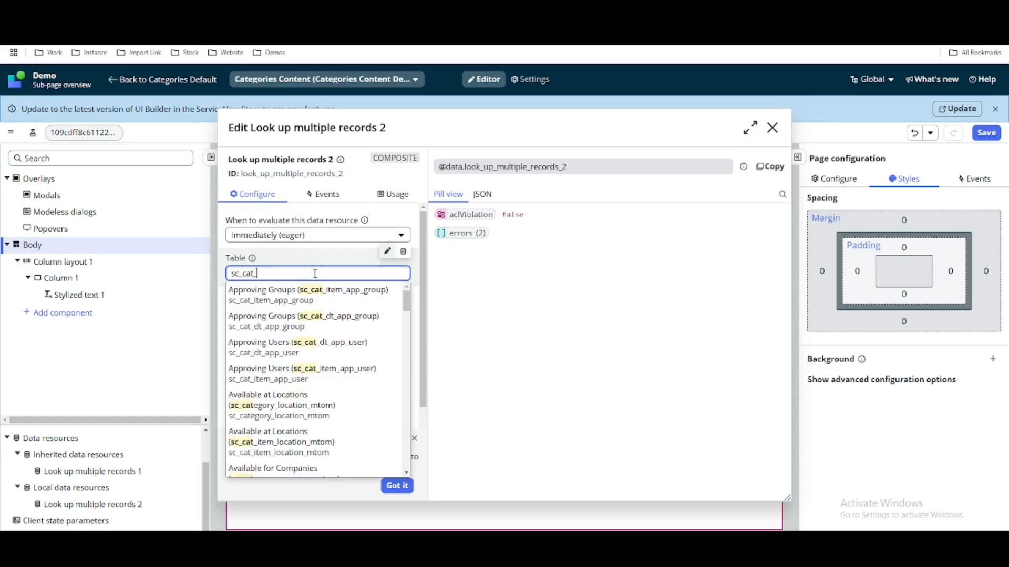
{"action": "type", "text": "_item"}
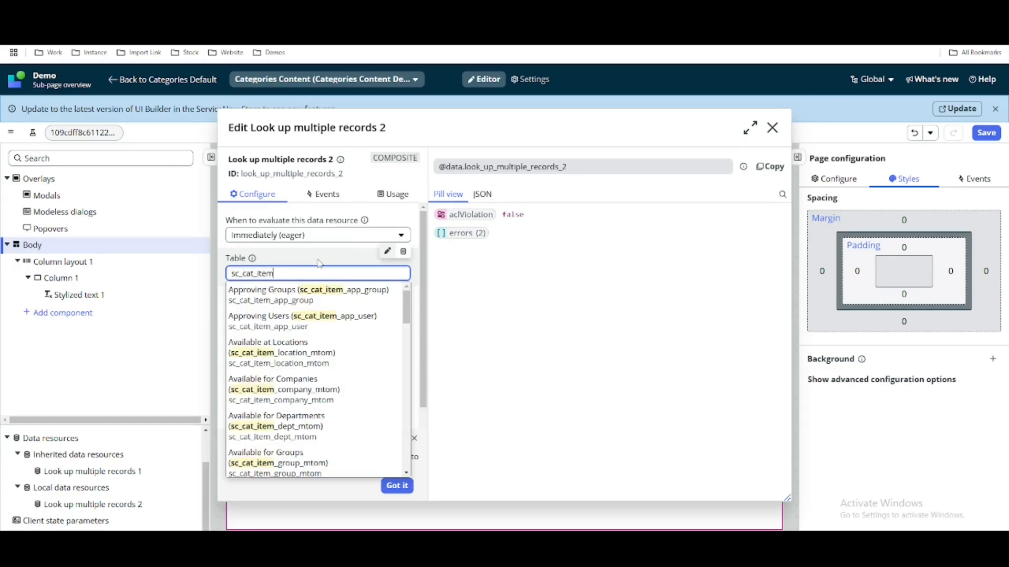
{"action": "scroll", "coordinate": [310, 380], "scroll_direction": "down", "scroll_amount": 3}
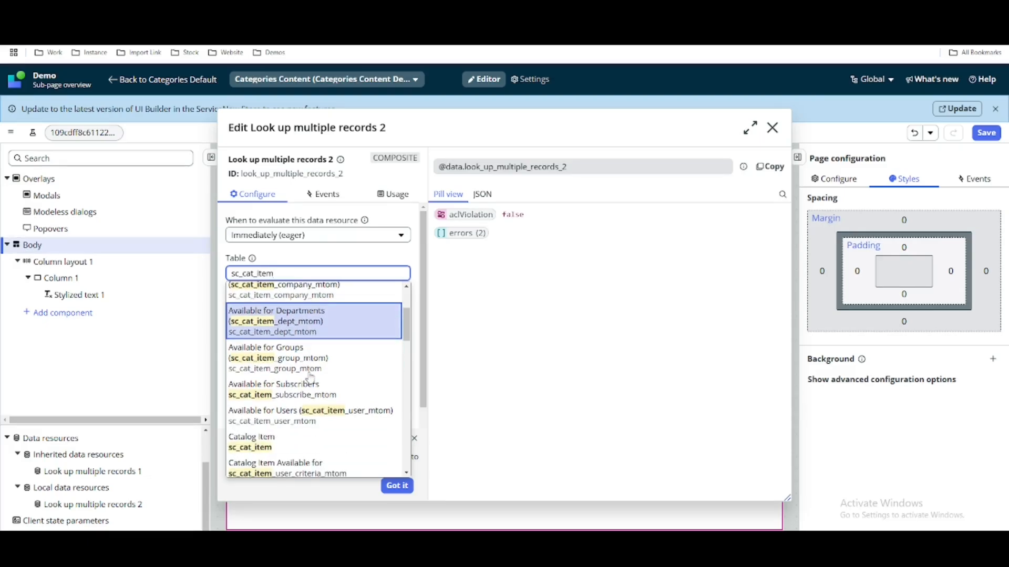
{"action": "left_click", "coordinate": [310, 442]}
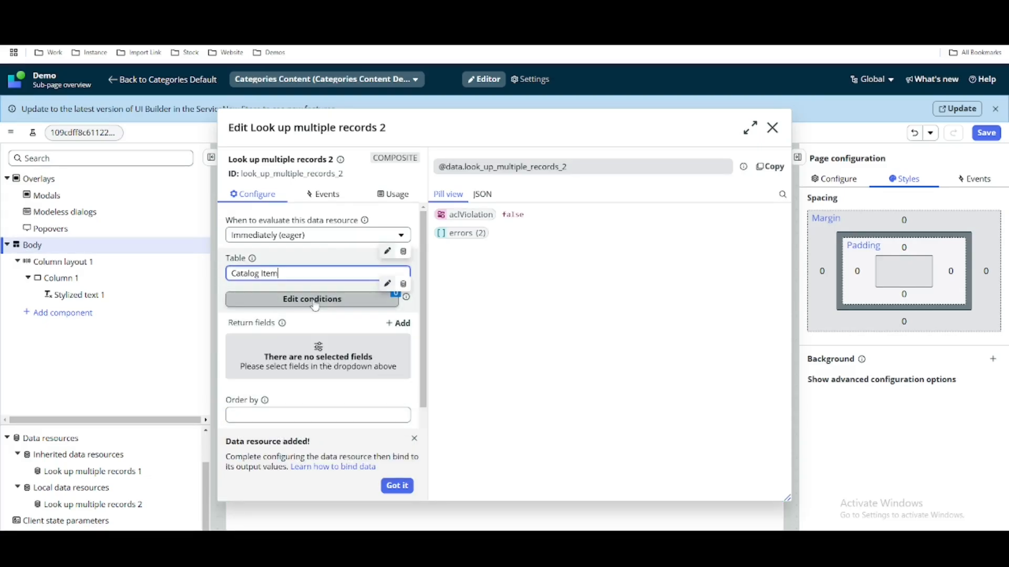
Build the data resource's conditions with Active is true, plus an and-condition on Category using the operator is
{"action": "left_click", "coordinate": [315, 301]}
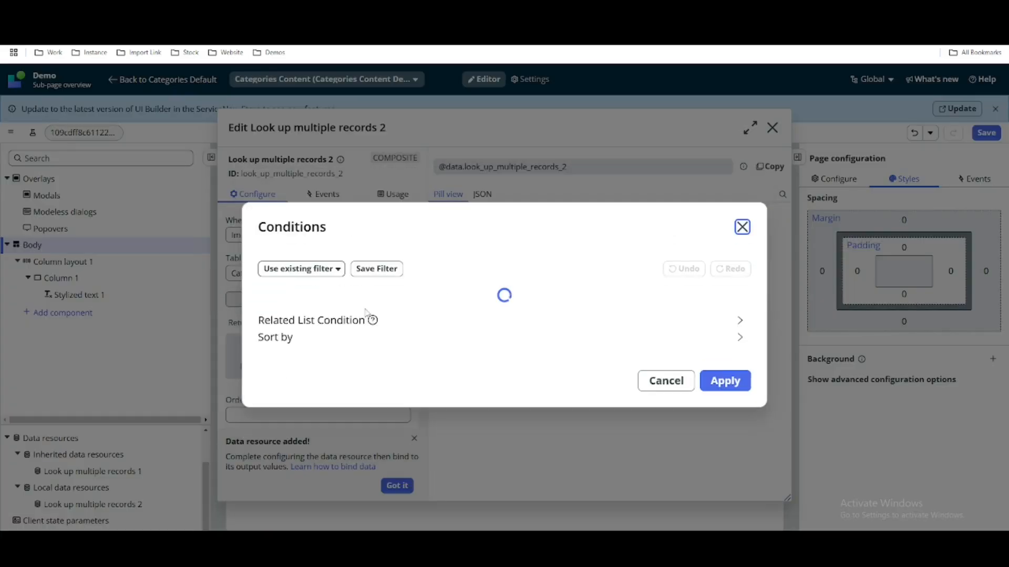
{"action": "left_click", "coordinate": [325, 301]}
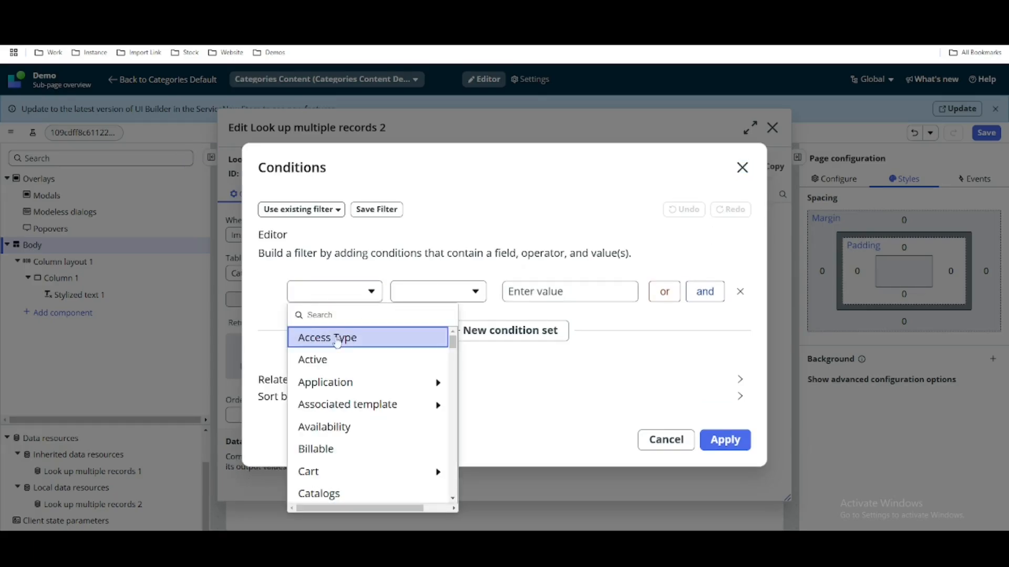
{"action": "left_click", "coordinate": [324, 357]}
{"action": "left_click", "coordinate": [702, 313]}
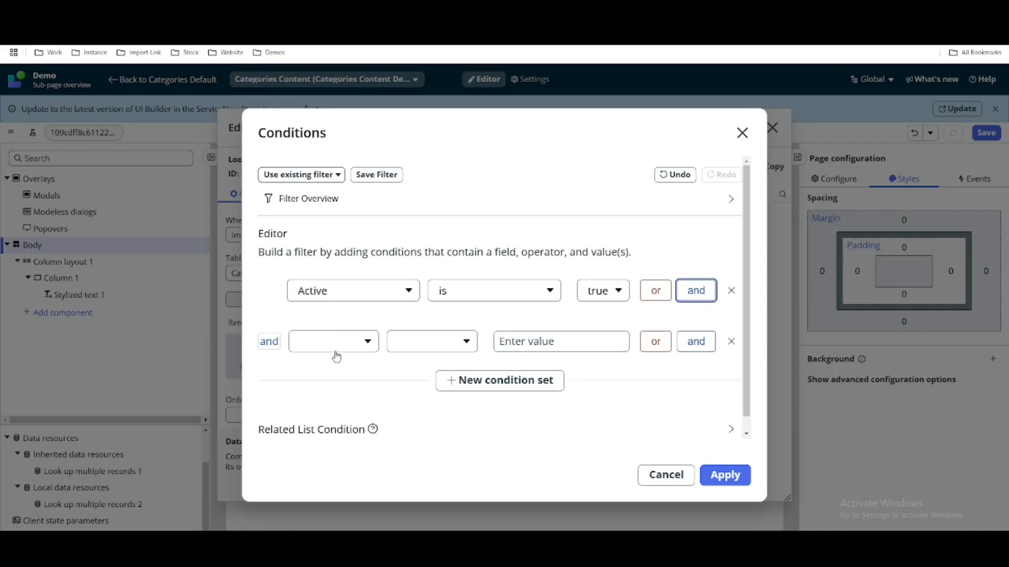
{"action": "left_click", "coordinate": [336, 357]}
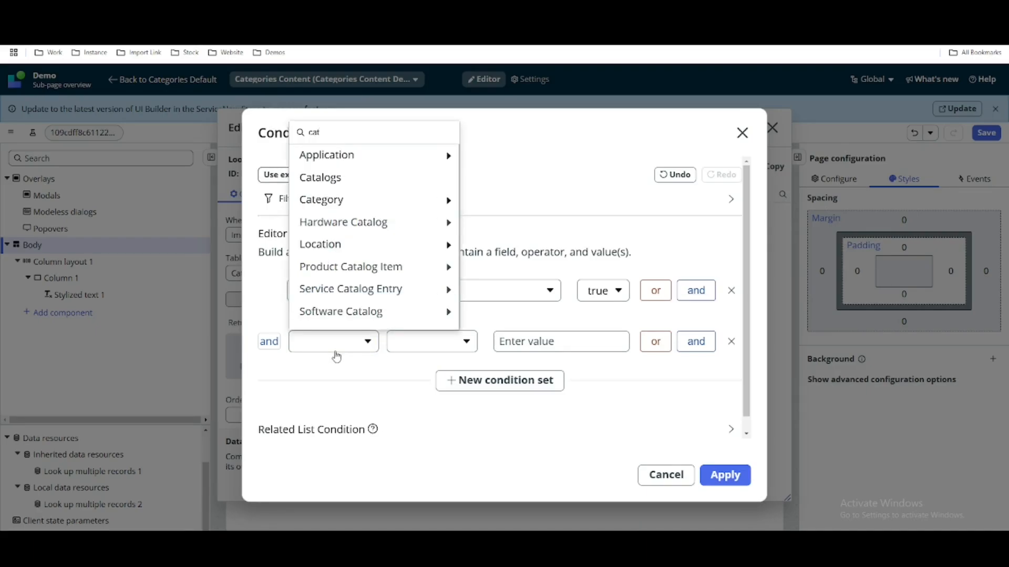
{"action": "left_click", "coordinate": [338, 202]}
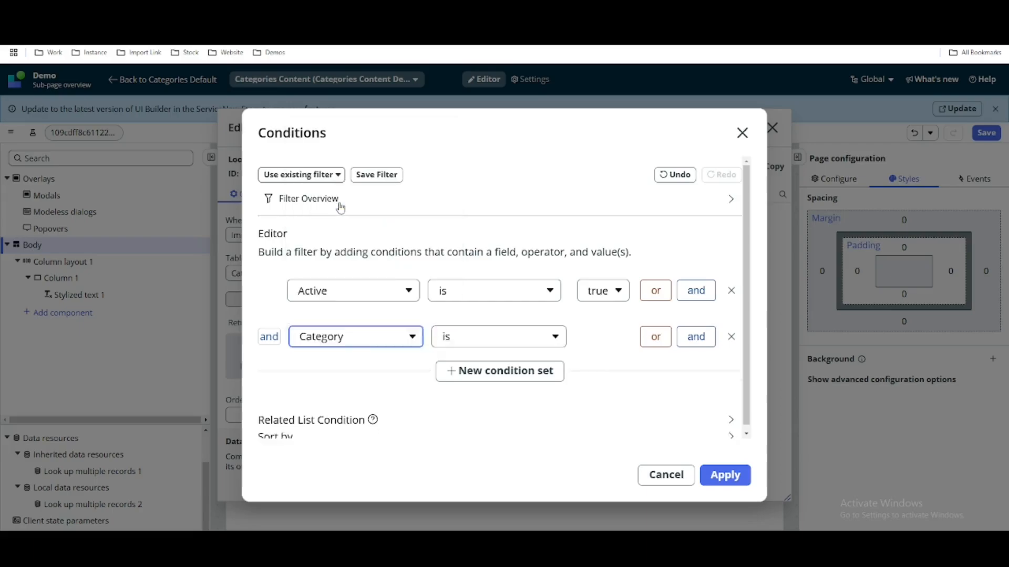
{"action": "left_click", "coordinate": [569, 338]}
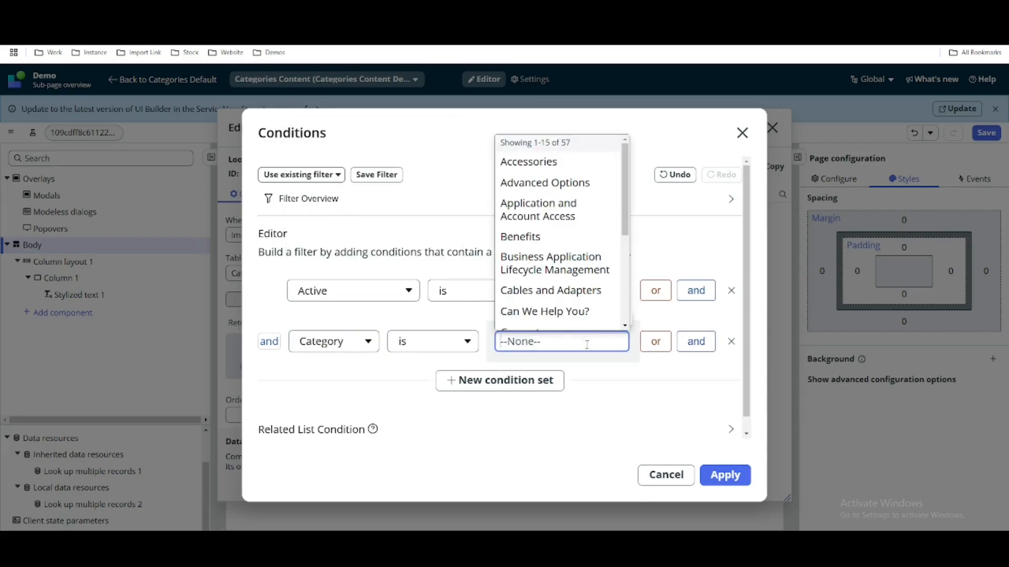
{"action": "scroll", "coordinate": [557, 310], "scroll_direction": "down", "scroll_amount": 3}
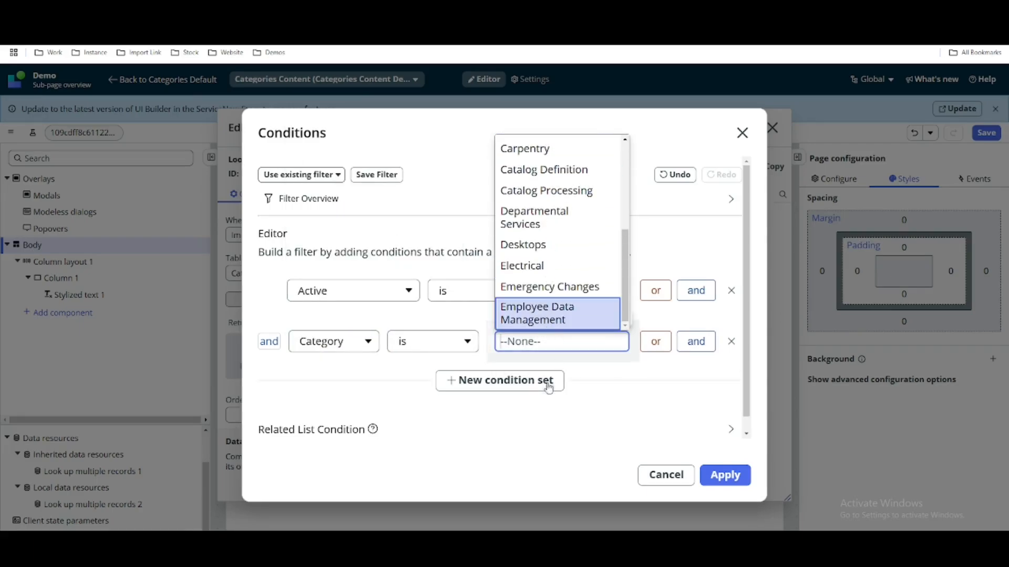
{"action": "left_click", "coordinate": [552, 347]}
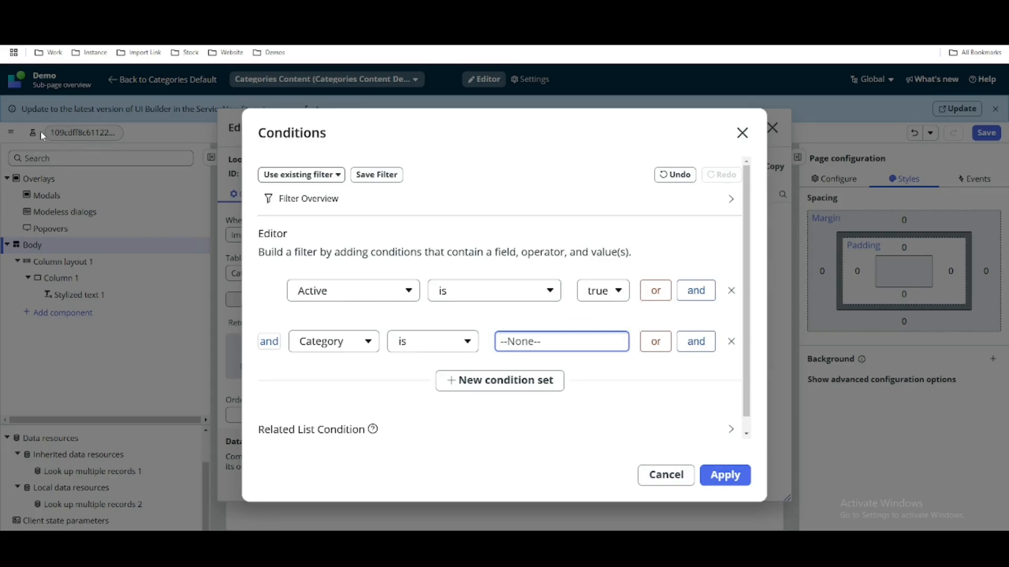
{"action": "left_click", "coordinate": [604, 338]}
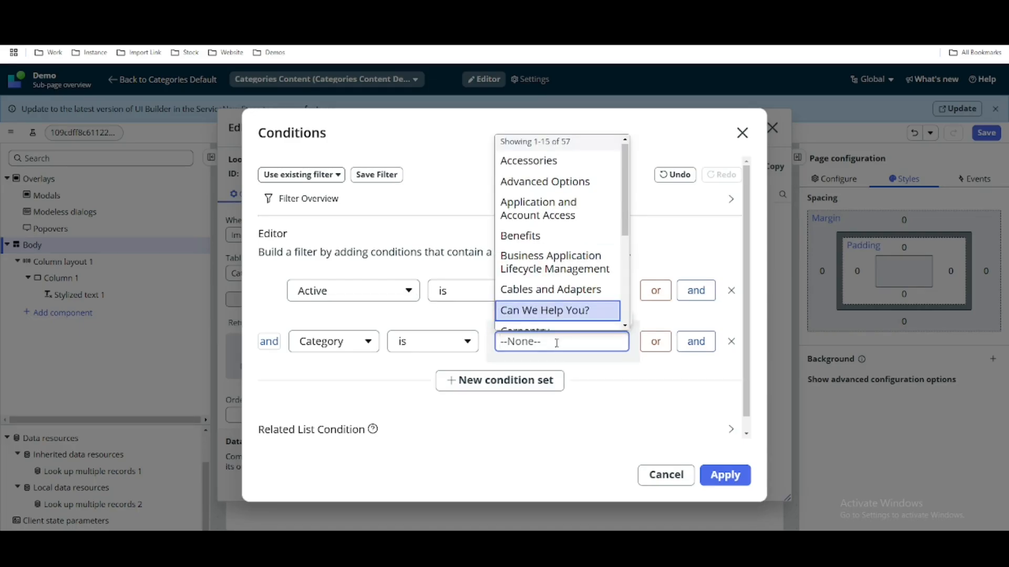
{"action": "left_click", "coordinate": [608, 334]}
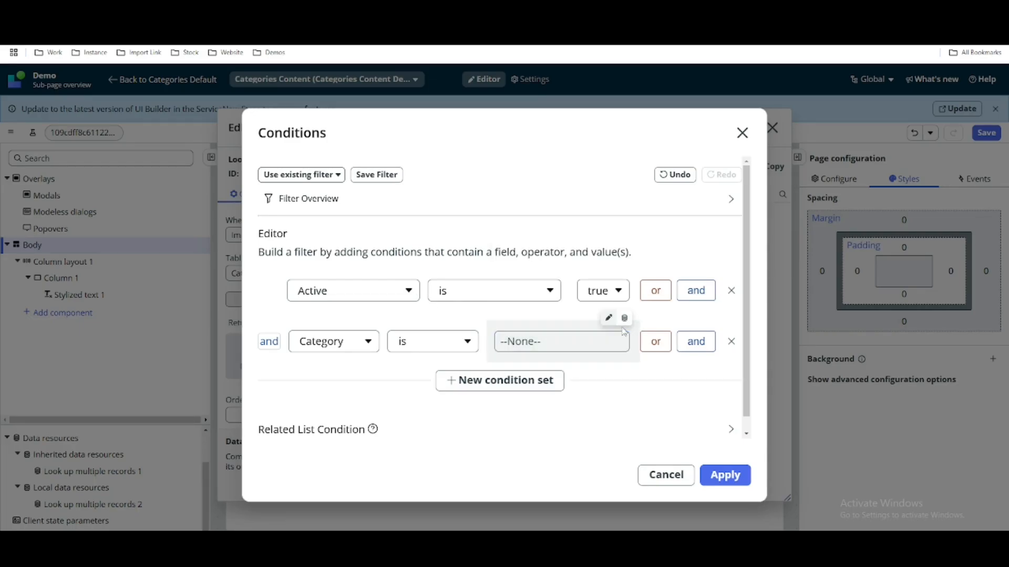
Bind the Category condition's value to the page property props id, apply the conditions, and compare with the Office category's catalog items in ServiceNow
{"action": "left_click", "coordinate": [624, 319]}
{"action": "left_click", "coordinate": [624, 328]}
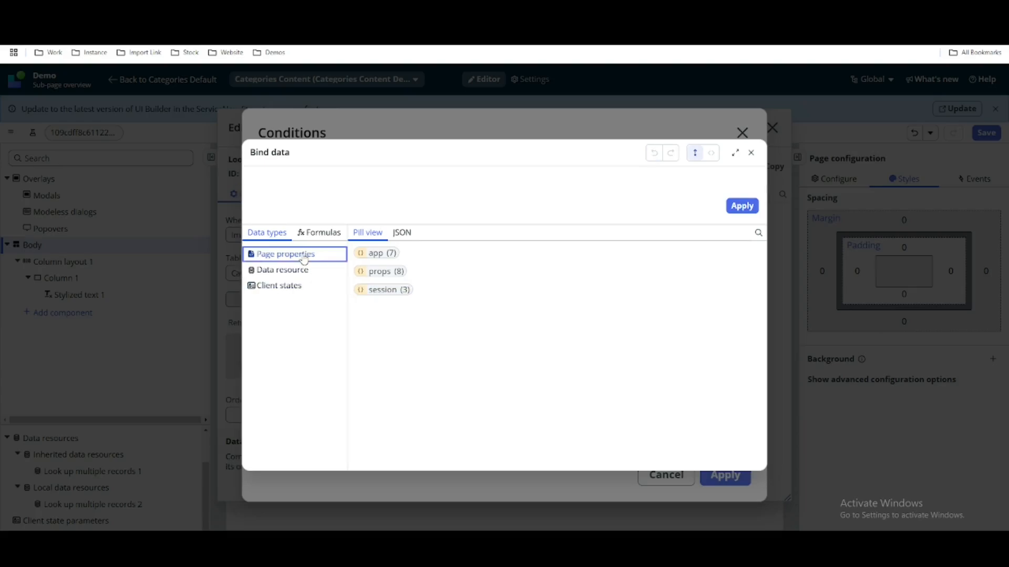
{"action": "left_click", "coordinate": [392, 273]}
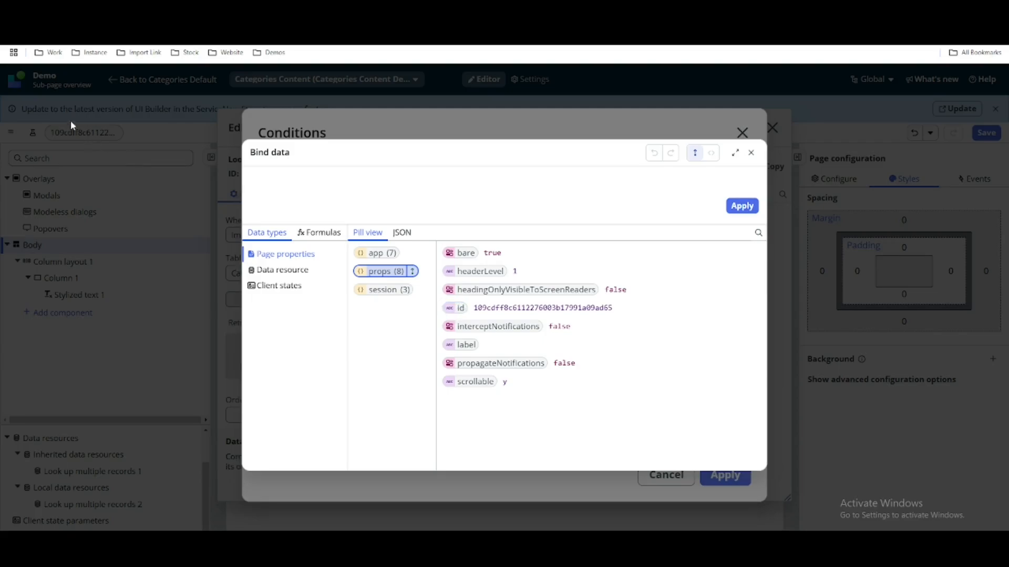
{"action": "left_click", "coordinate": [462, 309]}
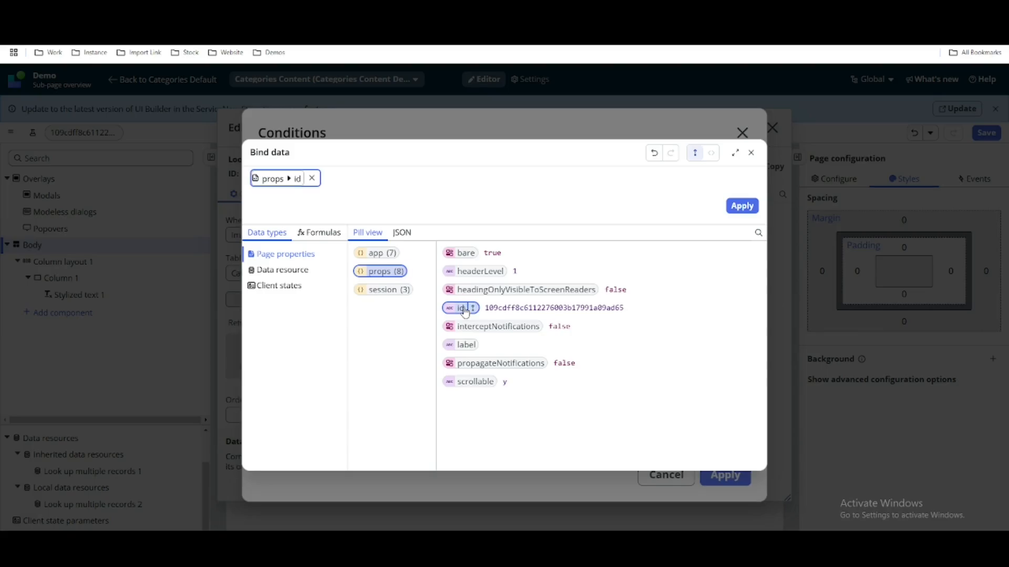
{"action": "left_click", "coordinate": [742, 206]}
{"action": "left_click", "coordinate": [725, 476]}
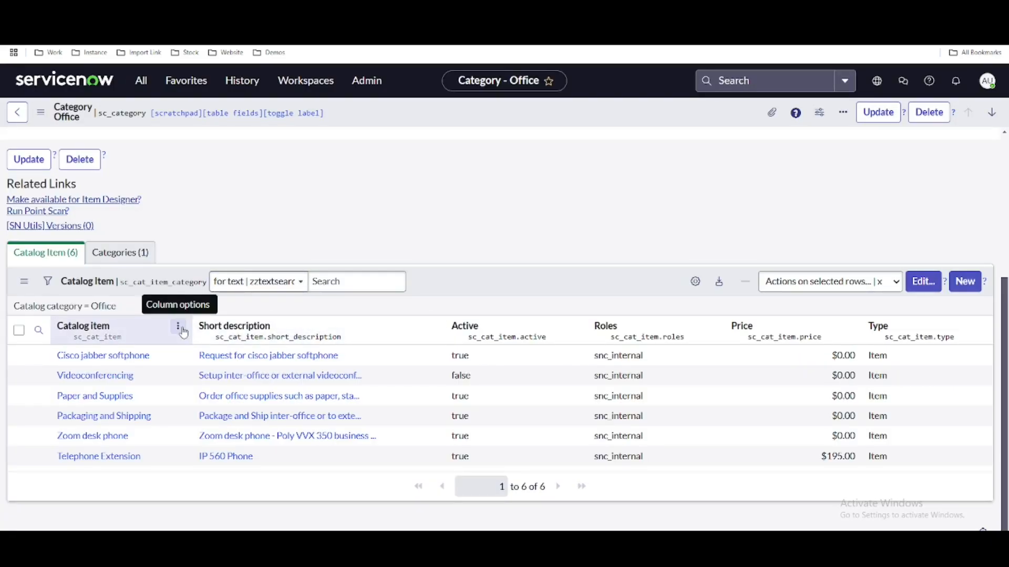
{"action": "left_click", "coordinate": [457, 385]}
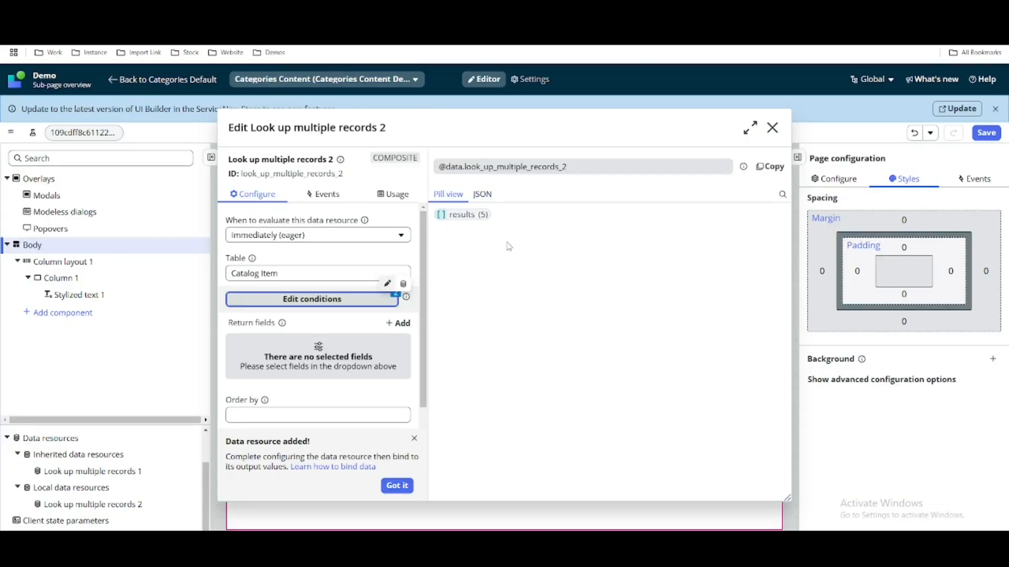
Back in UI Builder, add Name as a return field of the catalog item lookup
{"action": "scroll", "coordinate": [367, 370], "scroll_direction": "down", "scroll_amount": 2}
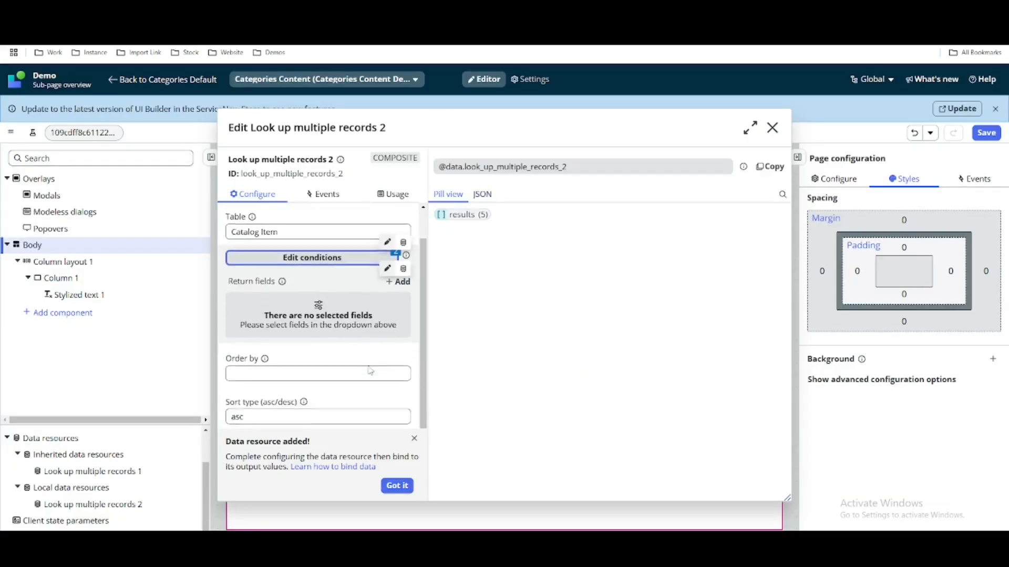
{"action": "scroll", "coordinate": [368, 370], "scroll_direction": "up", "scroll_amount": 1}
{"action": "scroll", "coordinate": [368, 370], "scroll_direction": "up", "scroll_amount": 1}
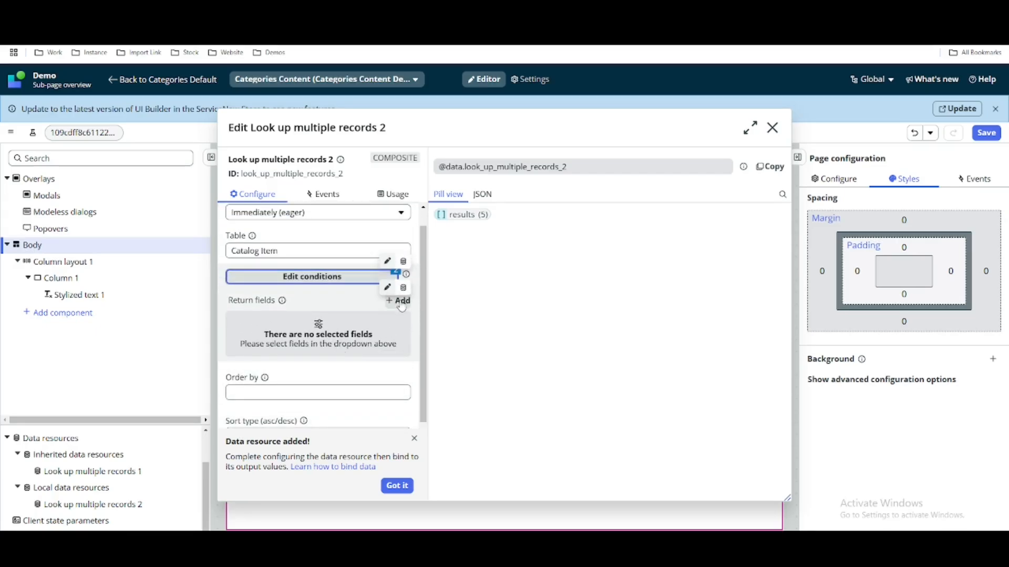
{"action": "left_click", "coordinate": [399, 300]}
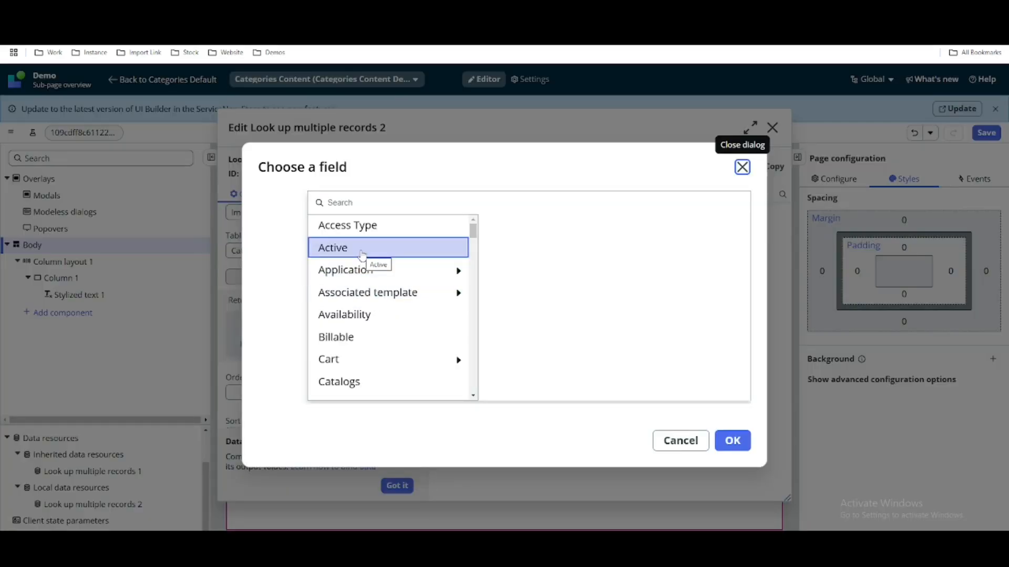
{"action": "scroll", "coordinate": [371, 321], "scroll_direction": "down", "scroll_amount": 10}
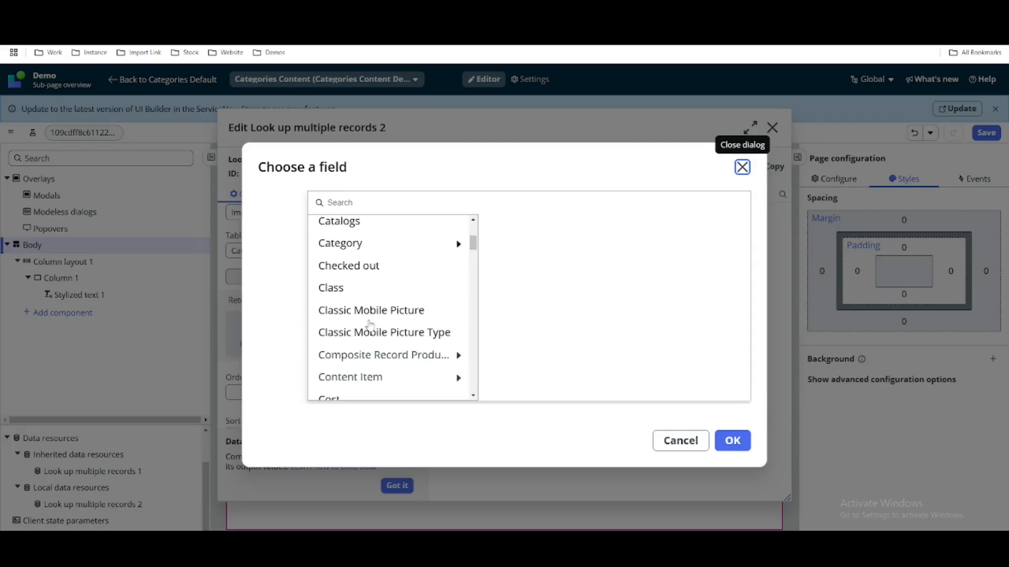
{"action": "scroll", "coordinate": [370, 325], "scroll_direction": "down", "scroll_amount": 3}
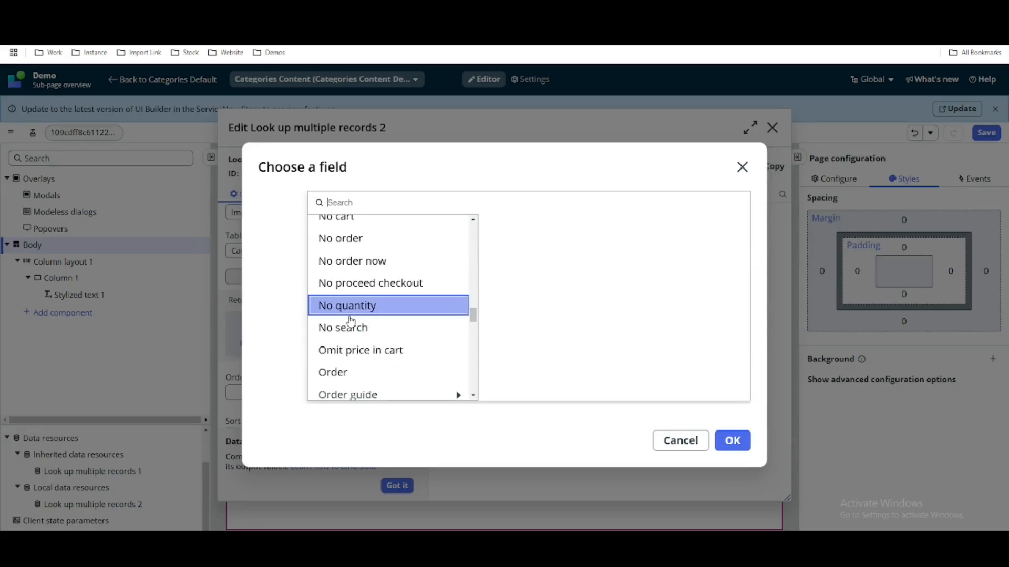
{"action": "type", "text": "nam"}
{"action": "left_click", "coordinate": [333, 270]}
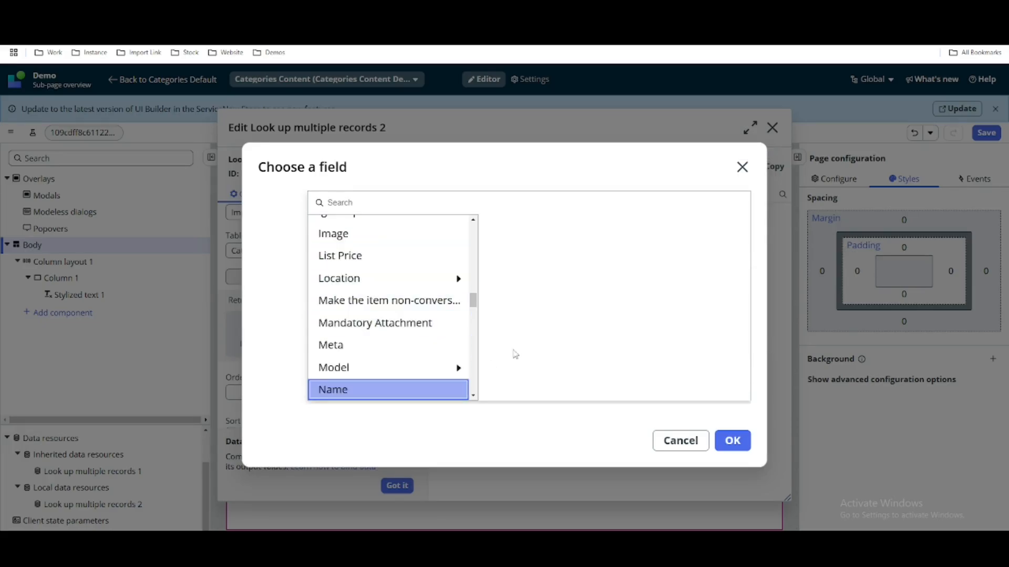
{"action": "left_click", "coordinate": [732, 441]}
Add Sys ID as a second return field and dismiss the data resource notice
{"action": "left_click", "coordinate": [398, 300]}
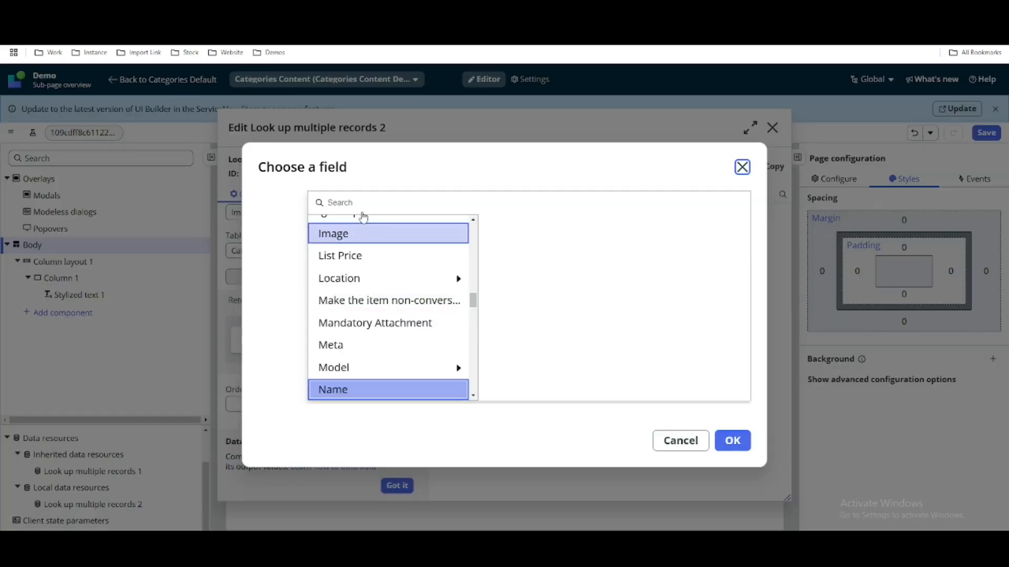
{"action": "type", "text": "sys"}
{"action": "left_click", "coordinate": [362, 248]}
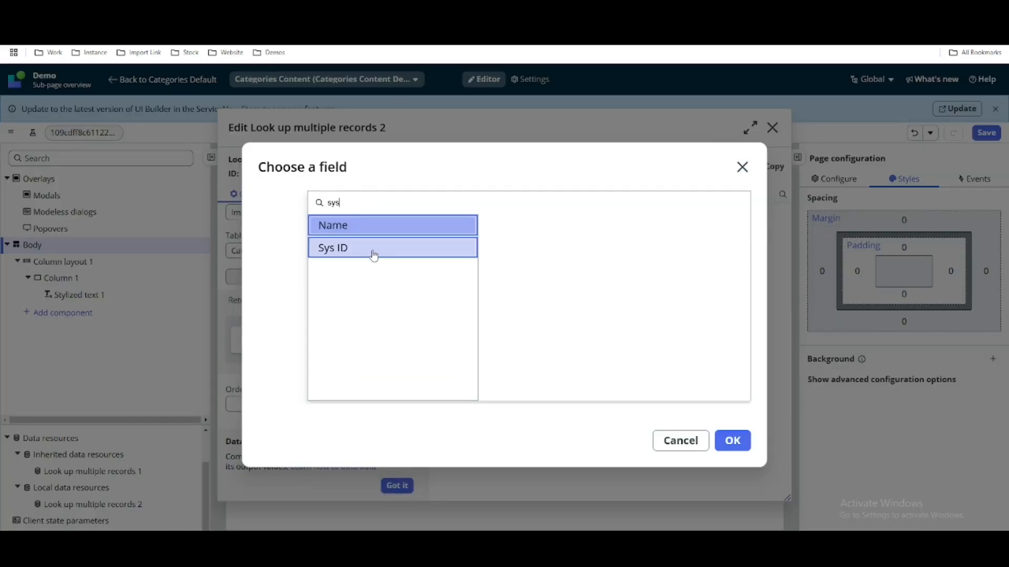
{"action": "left_click", "coordinate": [732, 439]}
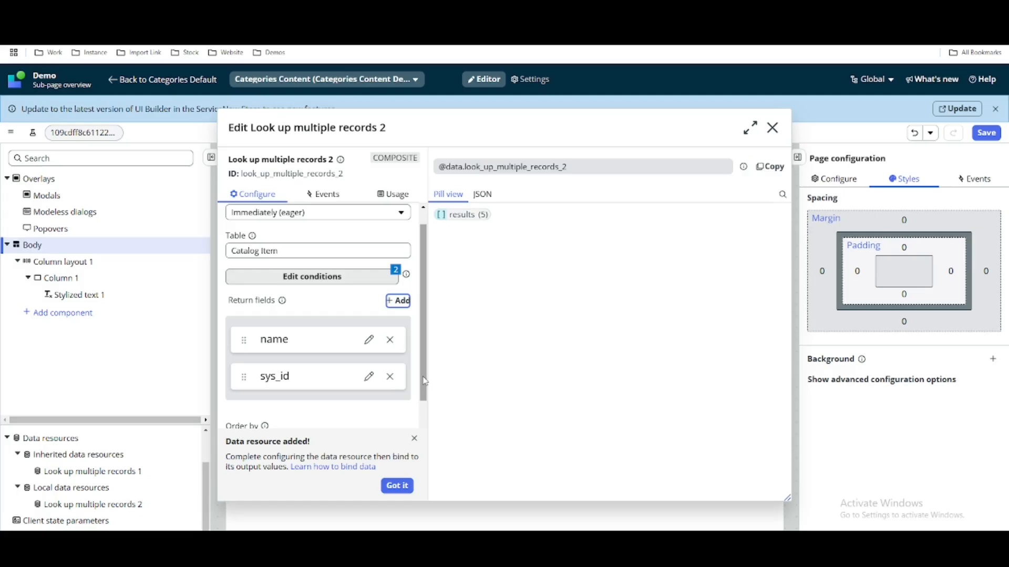
{"action": "left_click", "coordinate": [398, 487]}
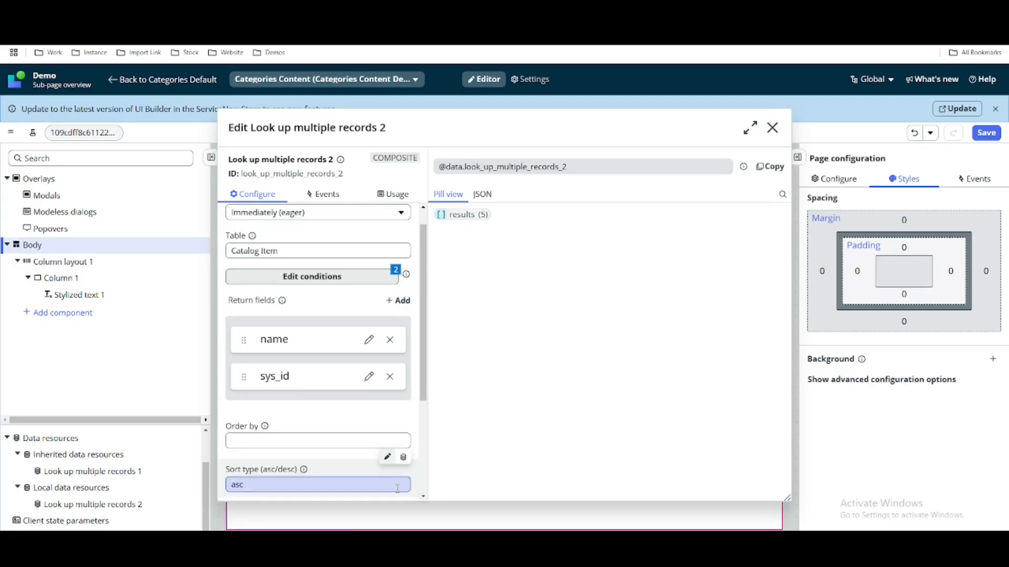
Add Short description and Description as further return fields of the catalog item lookup
{"action": "left_click", "coordinate": [400, 300]}
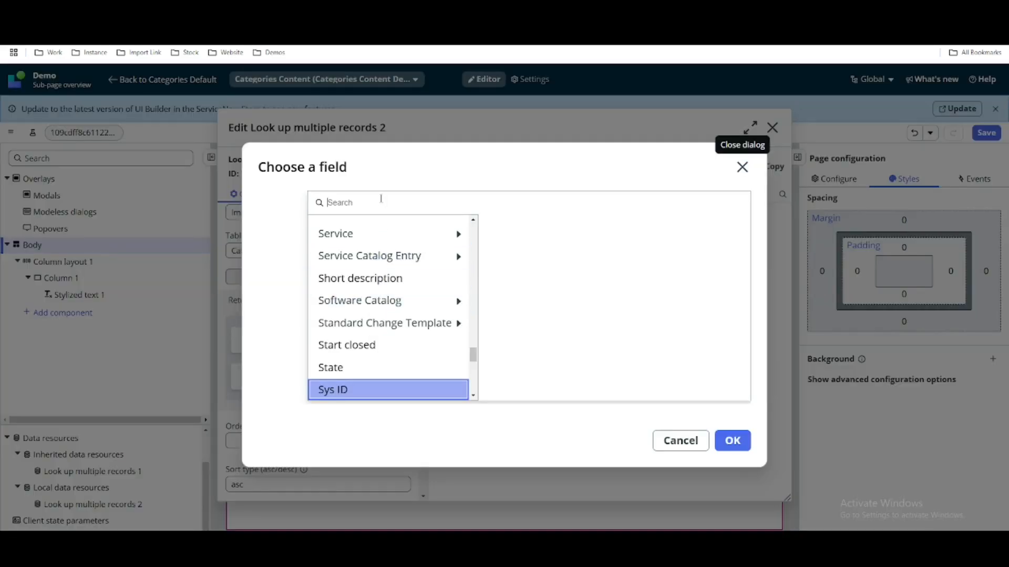
{"action": "type", "text": "shor"}
{"action": "left_click", "coordinate": [388, 247]}
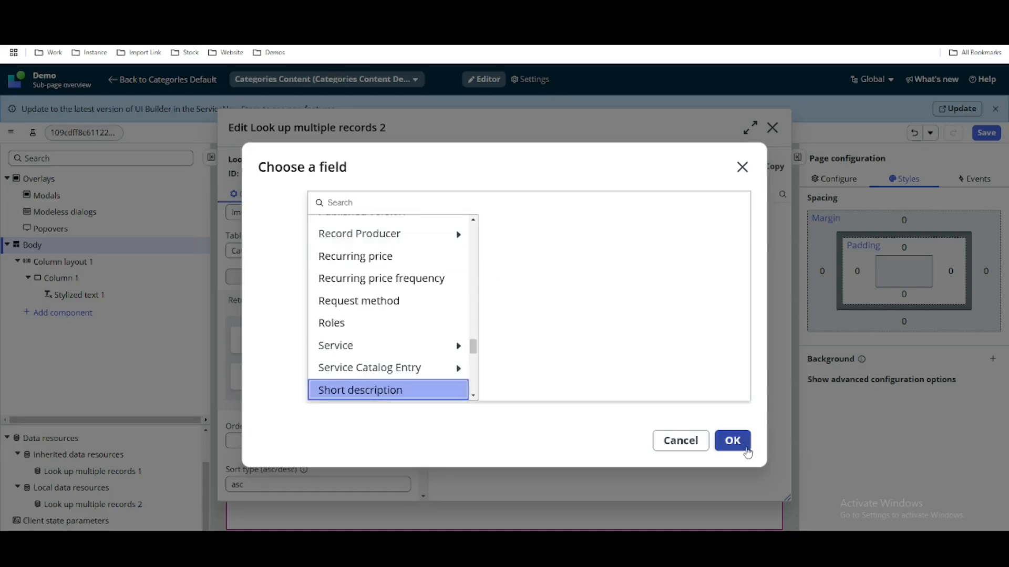
{"action": "left_click", "coordinate": [732, 441]}
{"action": "left_click", "coordinate": [400, 300]}
{"action": "type", "text": "de"}
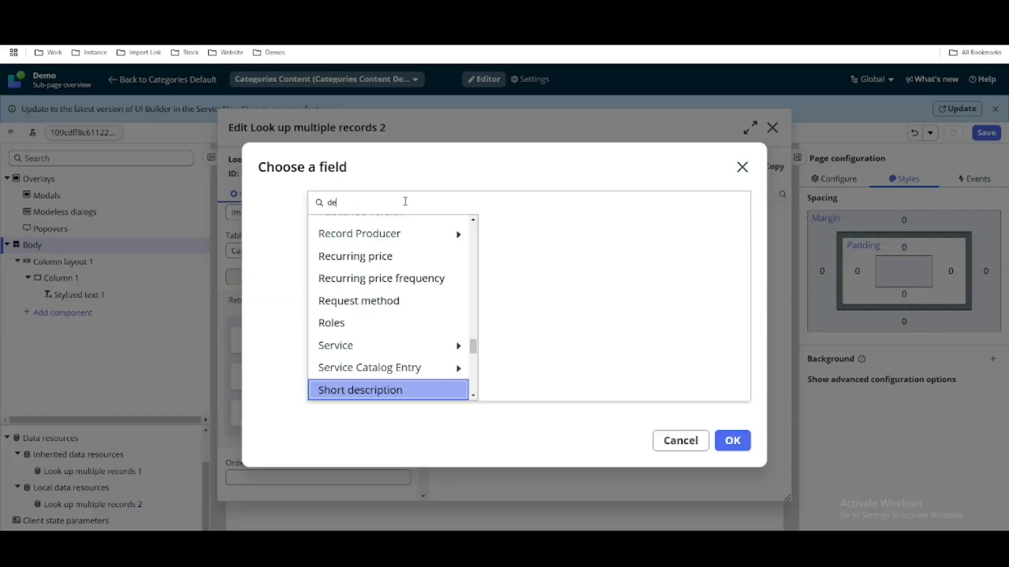
{"action": "type", "text": "sc"}
{"action": "left_click", "coordinate": [349, 247]}
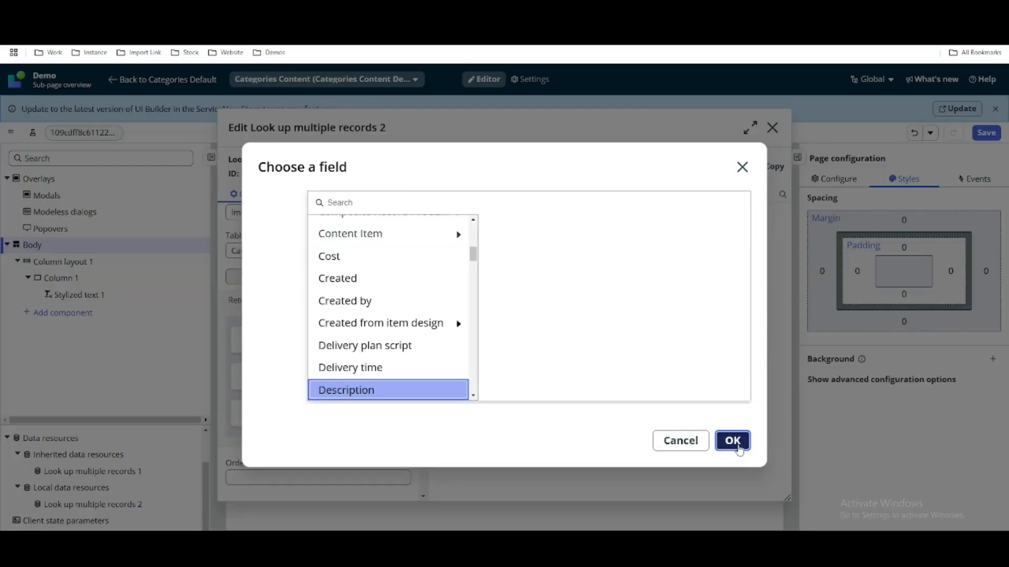
{"action": "left_click", "coordinate": [732, 440]}
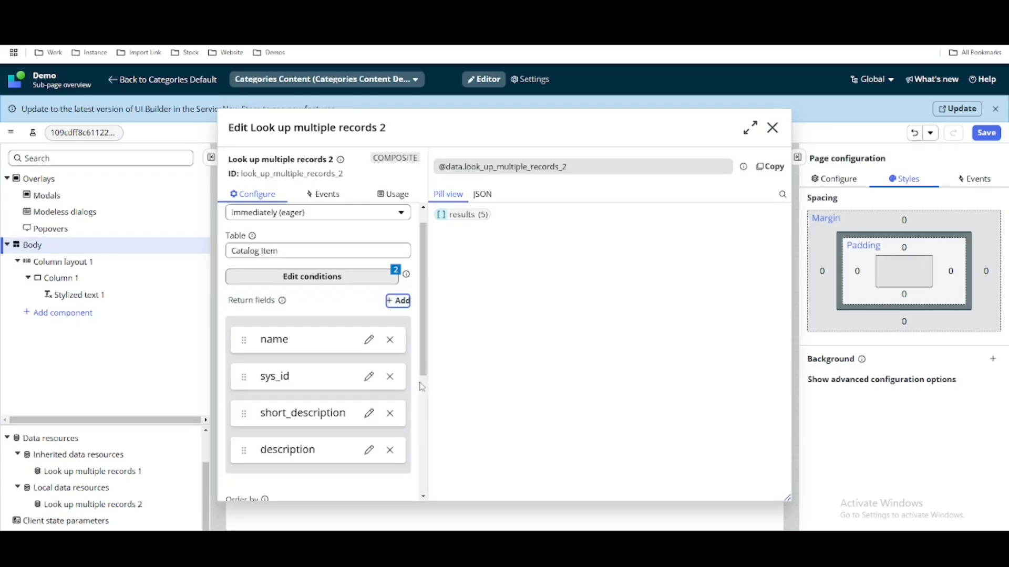
Inspect the fields of the lookup's first result record and close the data resource editor
{"action": "left_click", "coordinate": [466, 215]}
{"action": "left_click", "coordinate": [541, 219]}
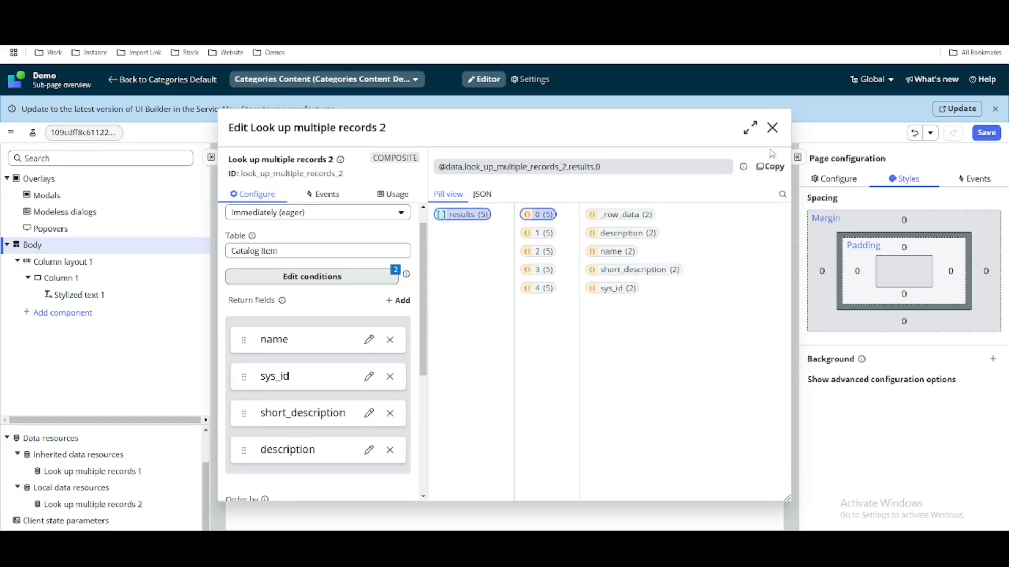
{"action": "left_click", "coordinate": [772, 128]}
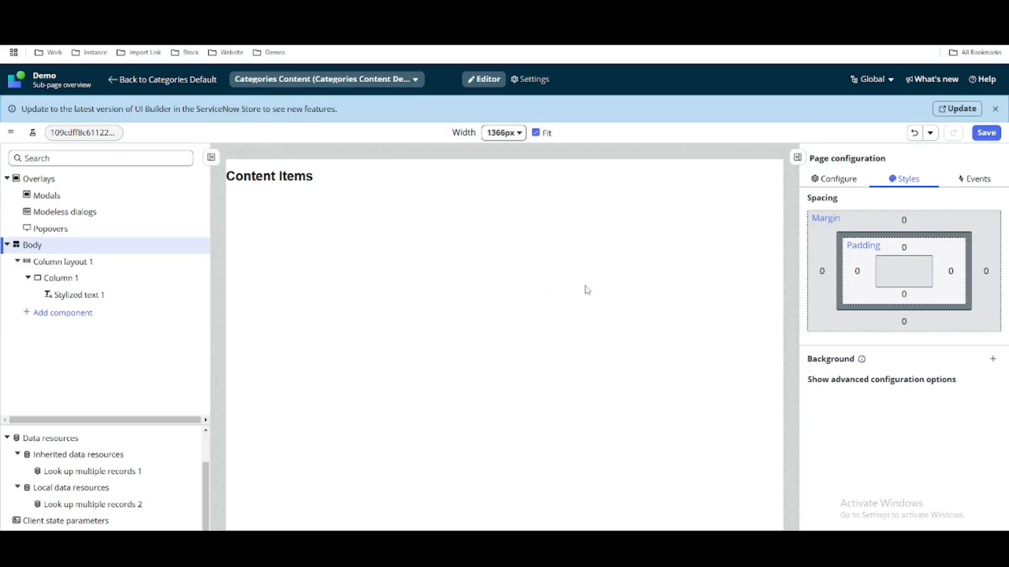
Add a Repeater component to the page body, below the column layout, without a preset
{"action": "left_click", "coordinate": [66, 314]}
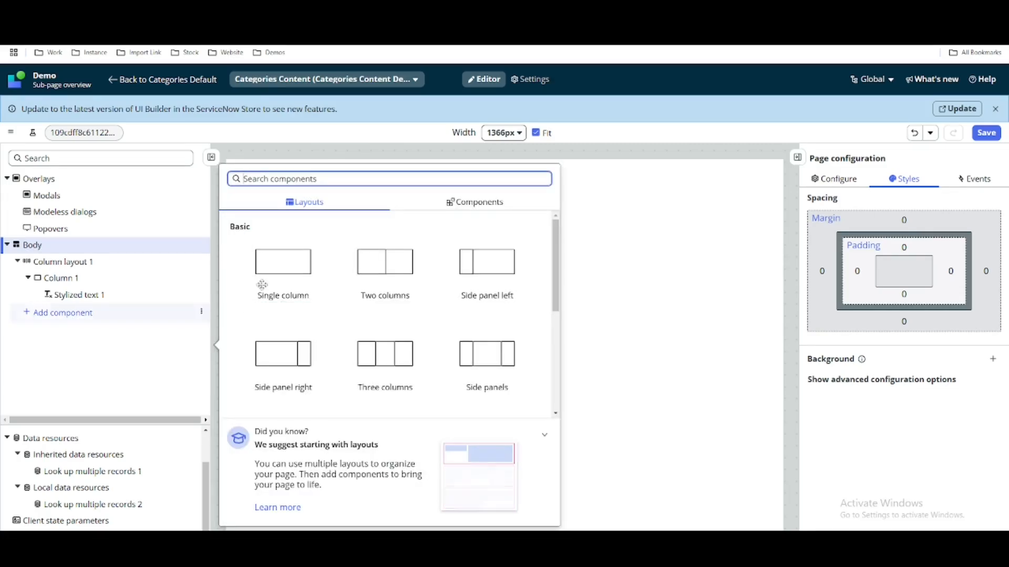
{"action": "left_click", "coordinate": [471, 205]}
{"action": "left_click", "coordinate": [405, 179]}
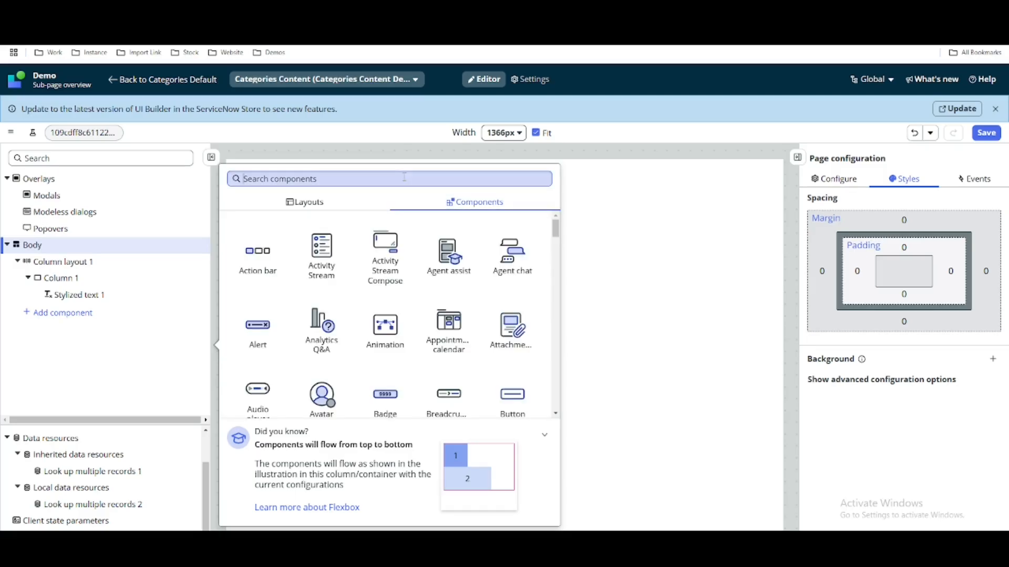
{"action": "type", "text": "rep"}
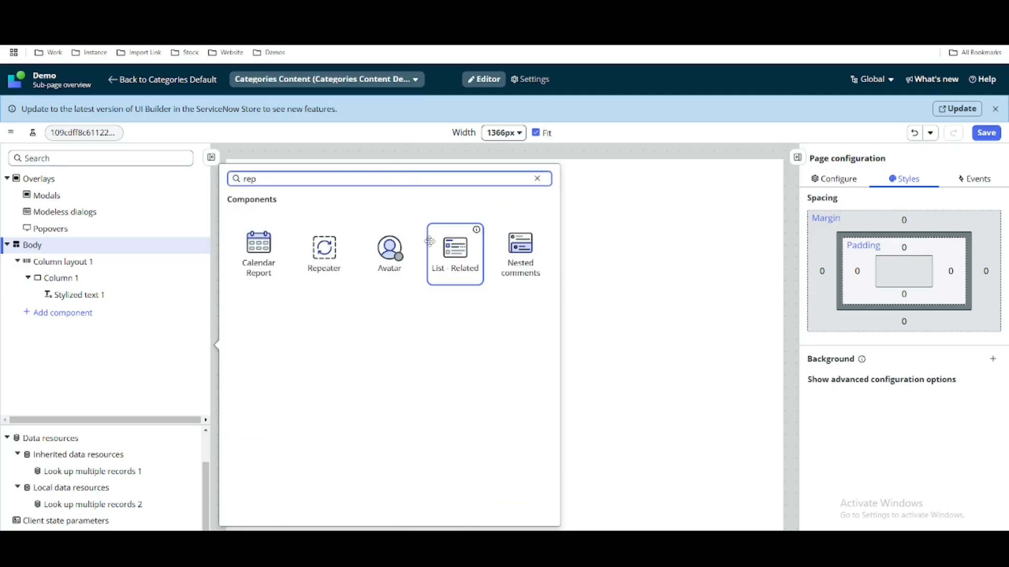
{"action": "left_click", "coordinate": [327, 265]}
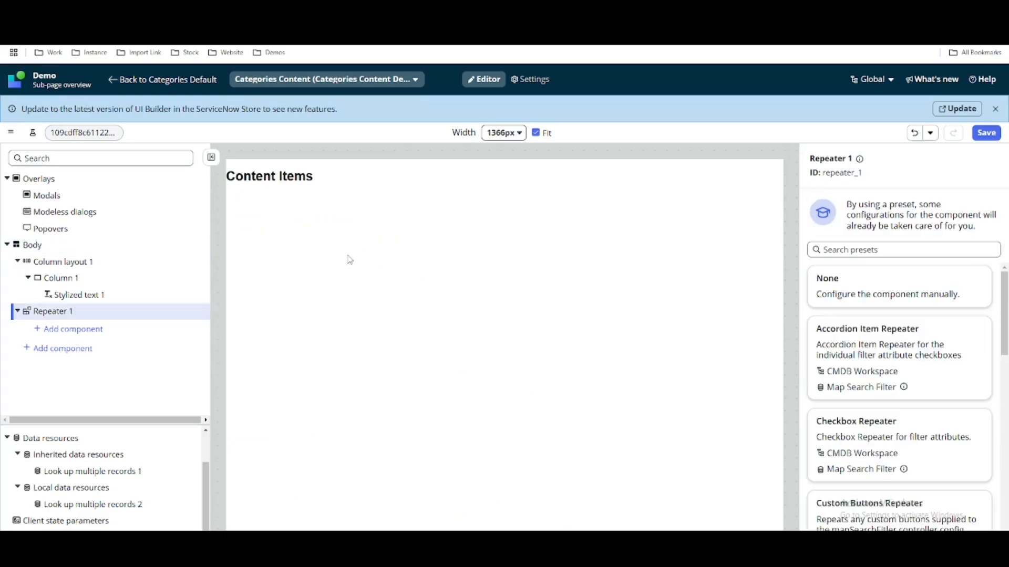
{"action": "left_click", "coordinate": [853, 289]}
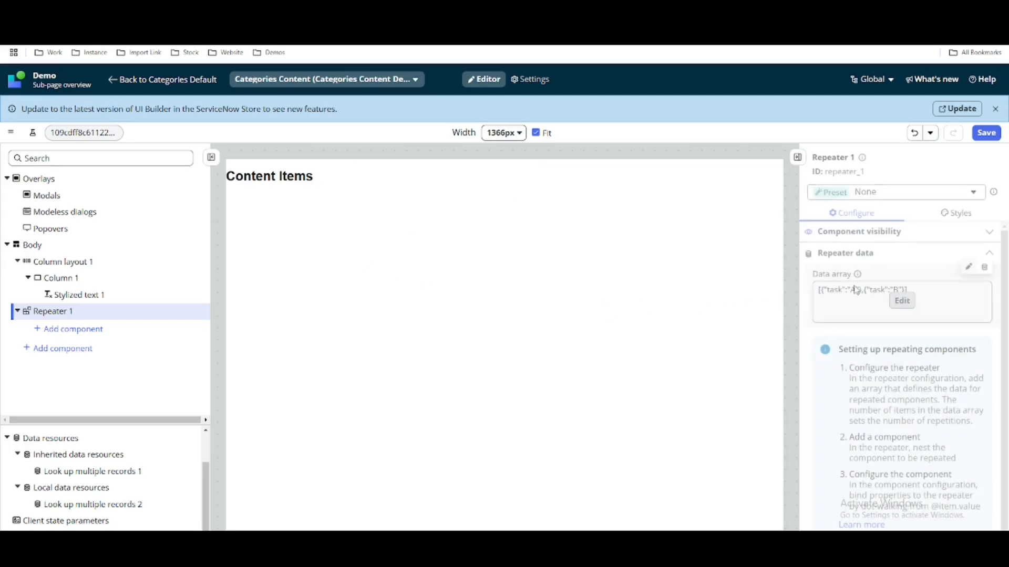
Bind the repeater's data array to the results of the catalog item lookup data resource
{"action": "left_click", "coordinate": [984, 267]}
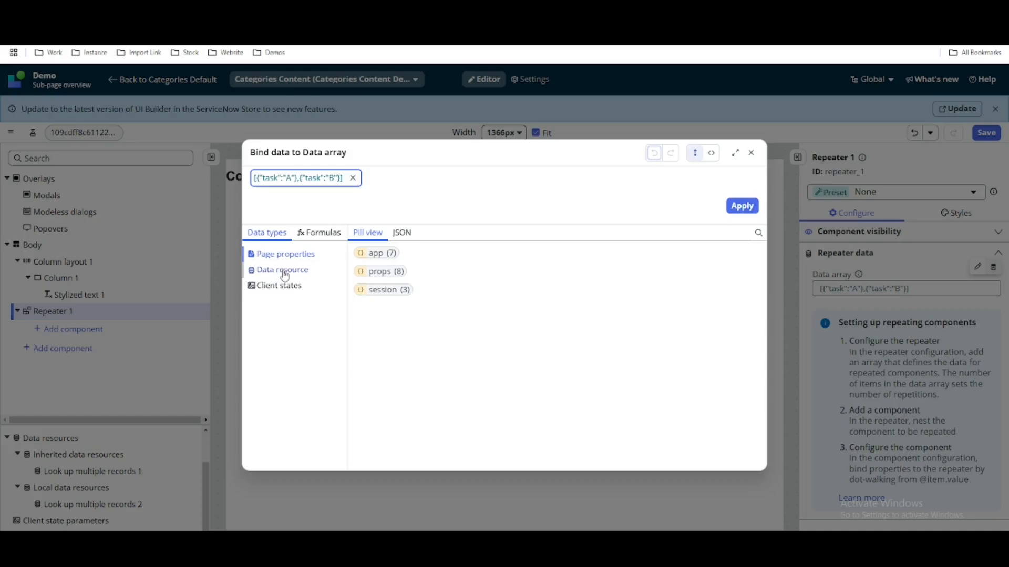
{"action": "left_click", "coordinate": [283, 270]}
{"action": "left_click", "coordinate": [434, 243]}
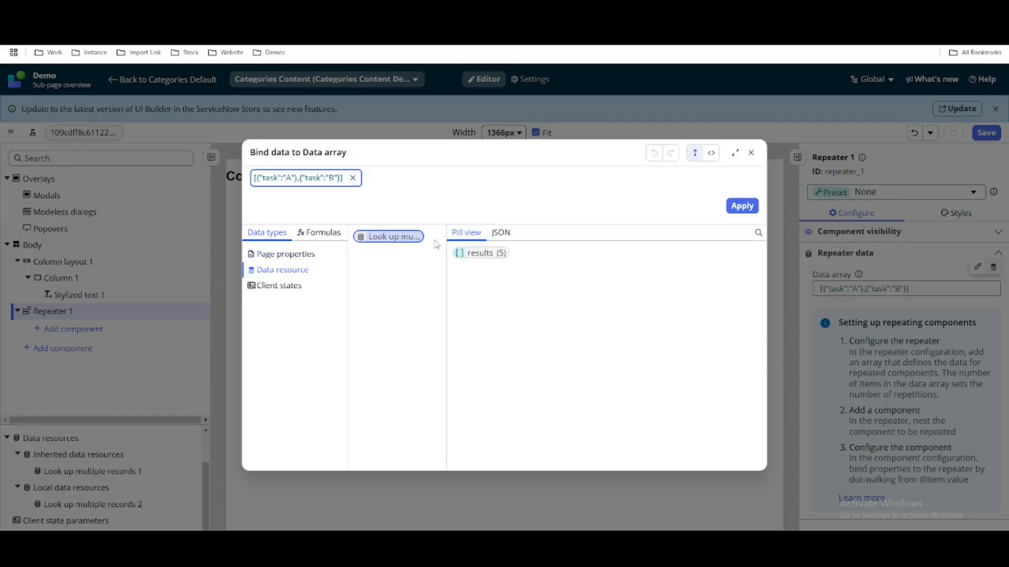
{"action": "left_click", "coordinate": [485, 259]}
{"action": "left_click", "coordinate": [740, 206]}
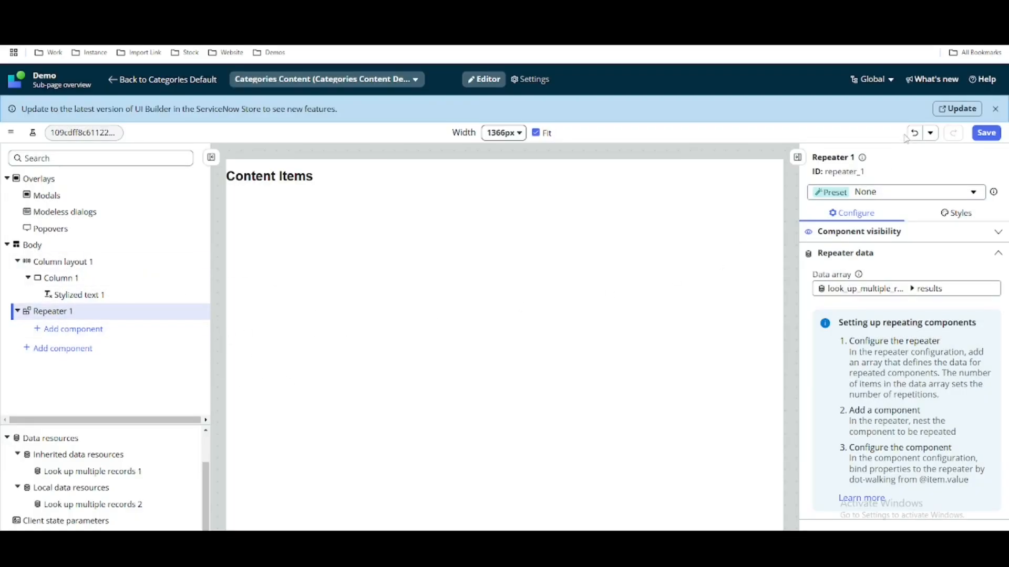
Add a Card Base Container inside the repeater, without a preset
{"action": "left_click", "coordinate": [89, 333]}
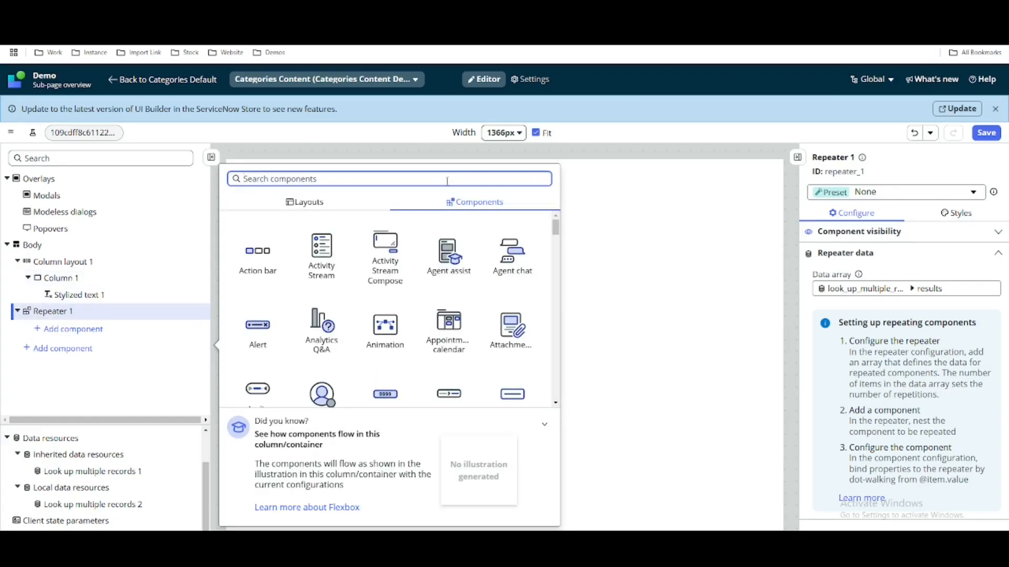
{"action": "type", "text": "card"}
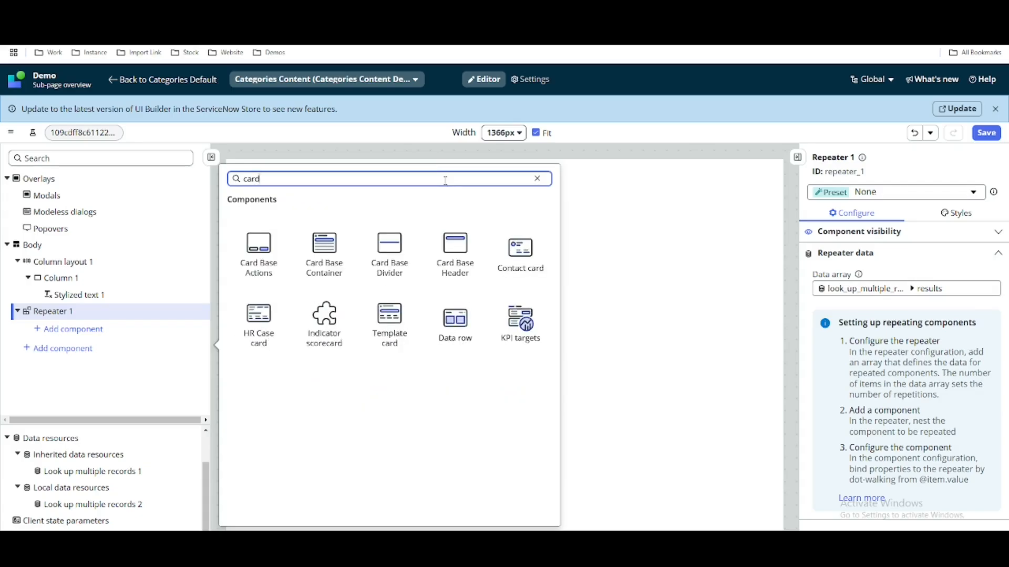
{"action": "left_click", "coordinate": [313, 252]}
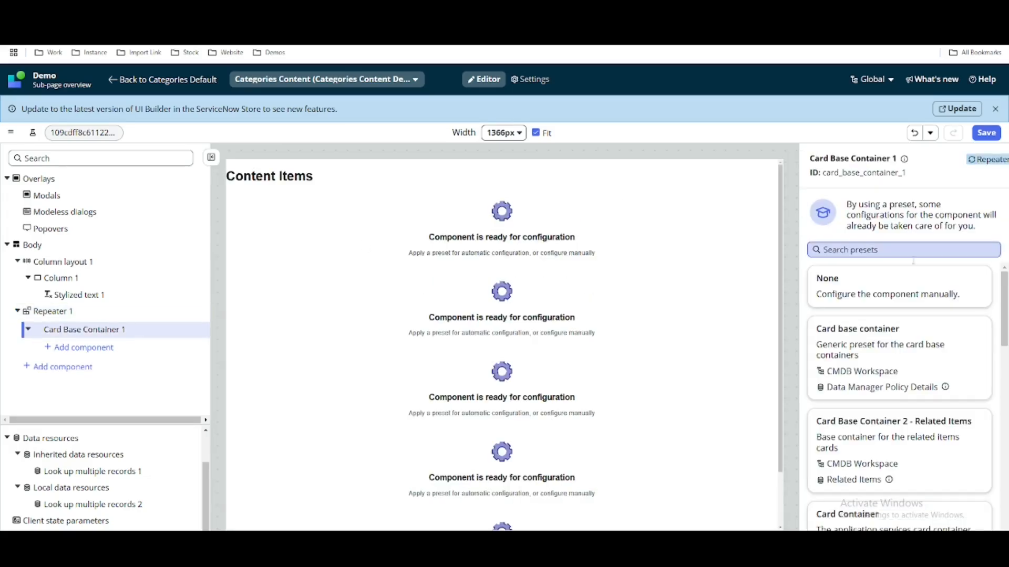
{"action": "left_click", "coordinate": [889, 295]}
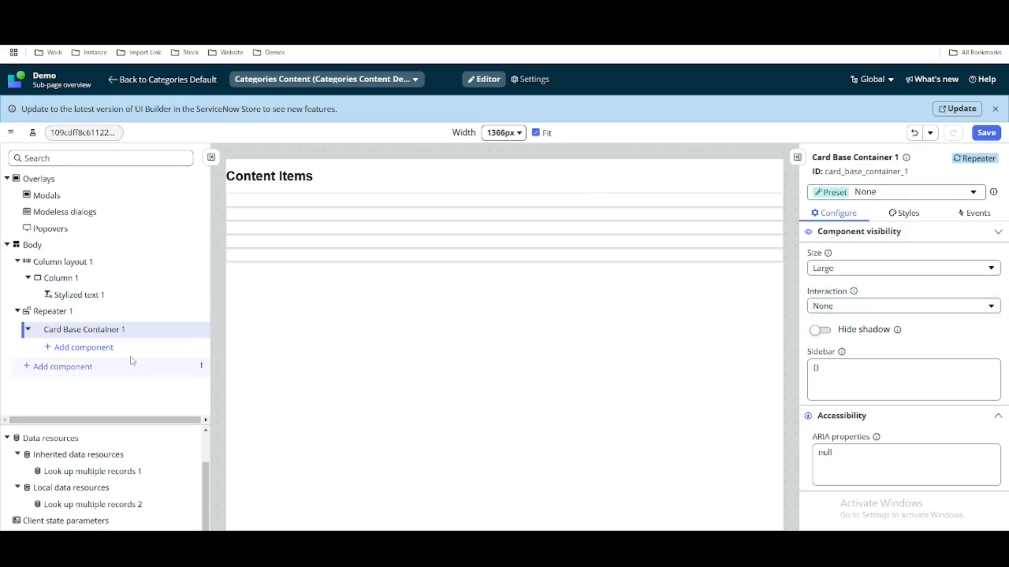
Add a Card Base Header inside the card container, without a preset
{"action": "left_click", "coordinate": [112, 351]}
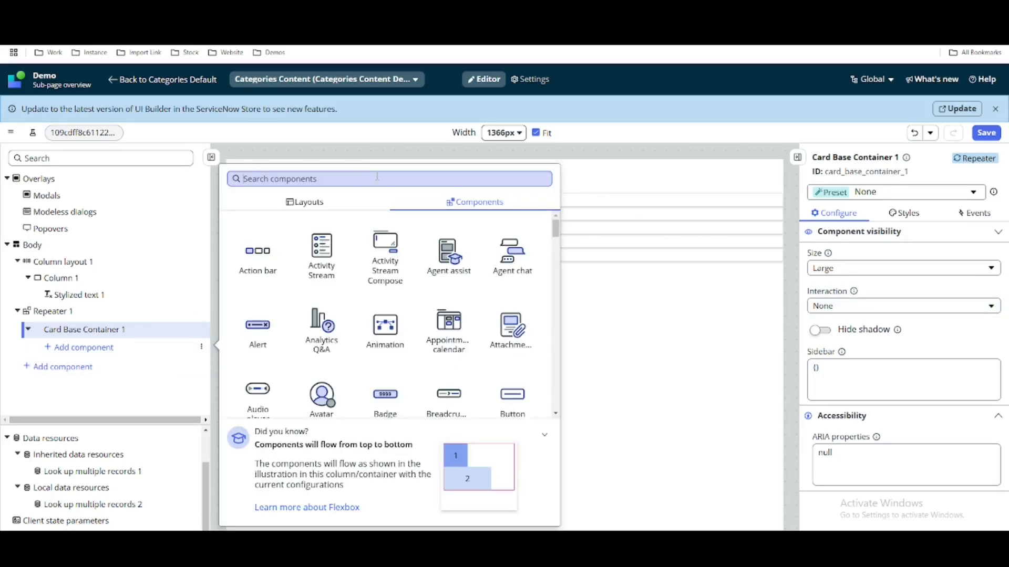
{"action": "type", "text": "card"}
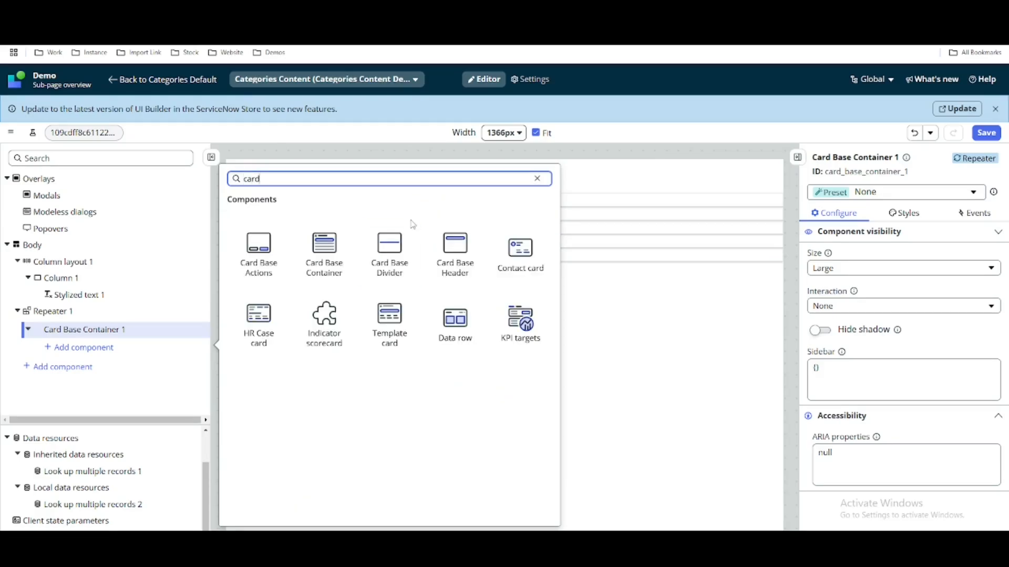
{"action": "left_click", "coordinate": [451, 256]}
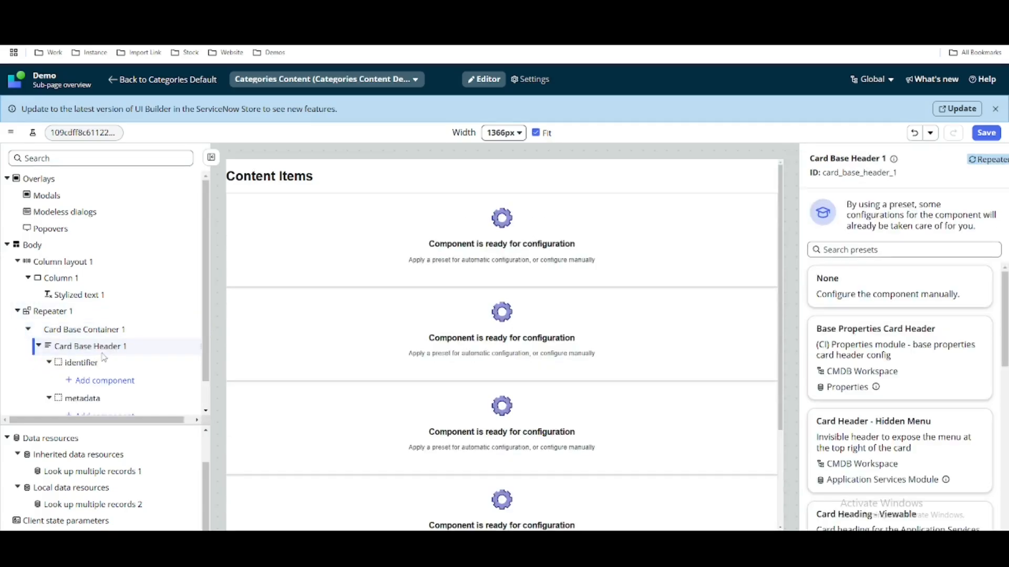
{"action": "left_click", "coordinate": [841, 297]}
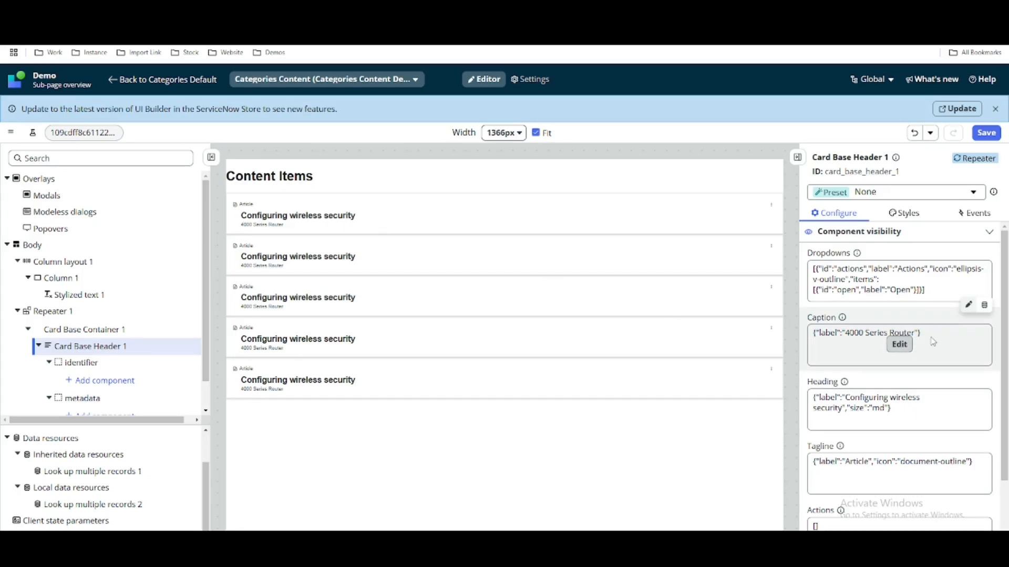
{"action": "scroll", "coordinate": [900, 342], "scroll_direction": "down", "scroll_amount": 3}
{"action": "left_click", "coordinate": [896, 337]}
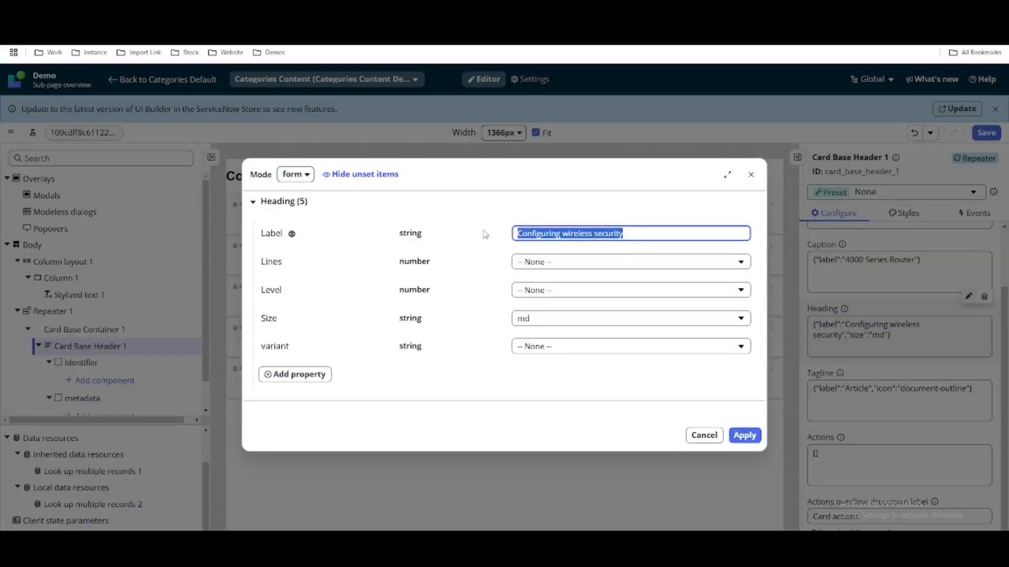
{"action": "left_click", "coordinate": [700, 436]}
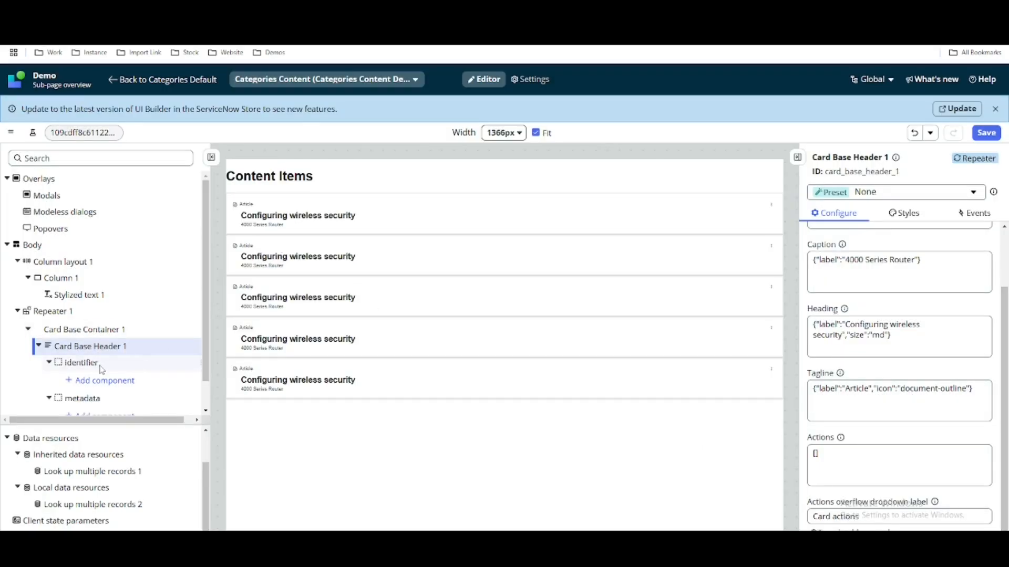
Add a Stylized text component to the card header's metadata slot, without a preset
{"action": "scroll", "coordinate": [63, 368], "scroll_direction": "down", "scroll_amount": 1}
{"action": "left_click", "coordinate": [111, 391]}
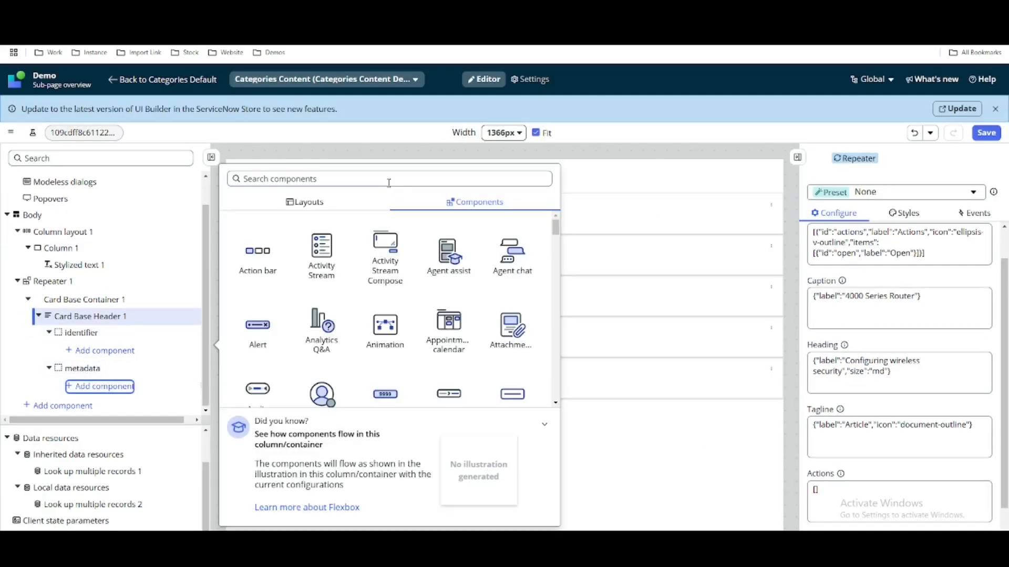
{"action": "type", "text": "styl"}
{"action": "left_click", "coordinate": [259, 247]}
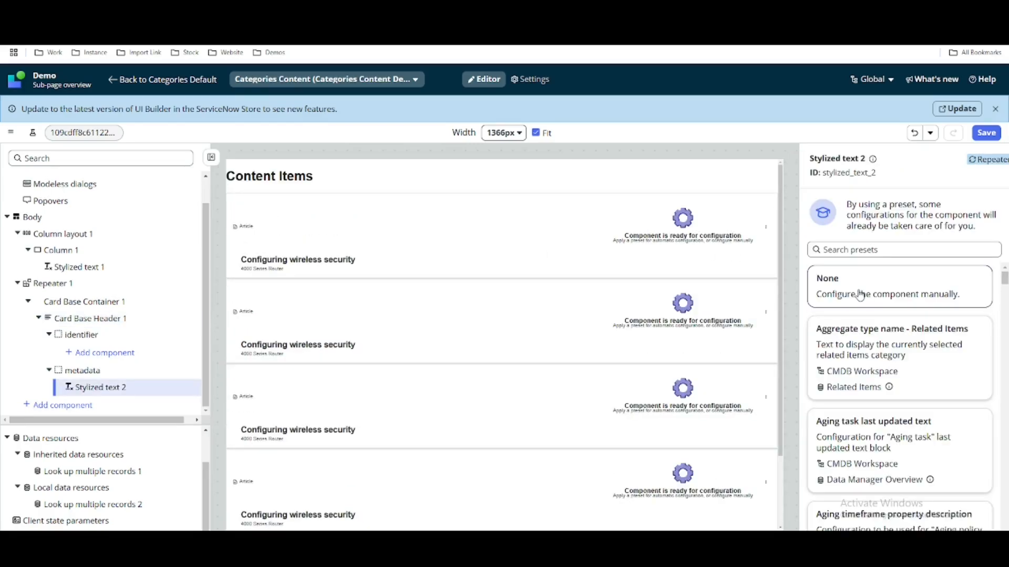
{"action": "left_click", "coordinate": [860, 293]}
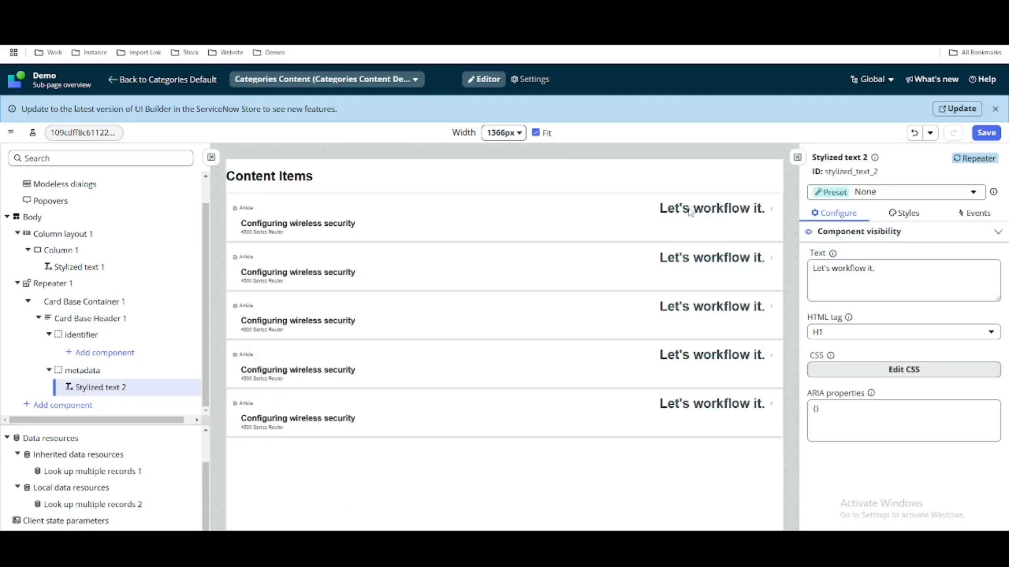
Replace the stylized text's default text with a binding to the repeater item's name displayValue
{"action": "left_click_drag", "start_coordinate": [878, 270], "coordinate": [810, 267]}
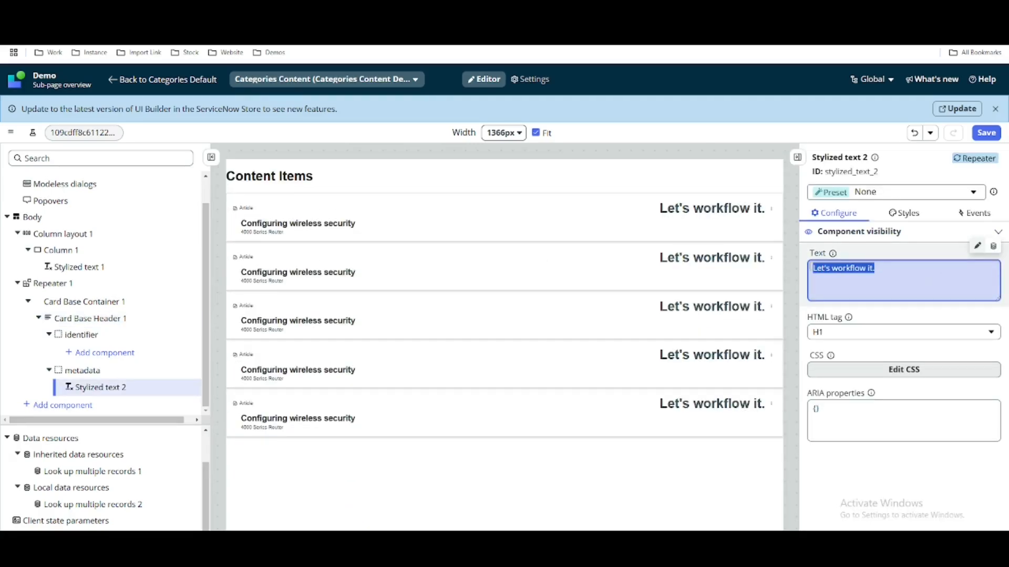
{"action": "key", "text": "BackSpace"}
{"action": "left_click", "coordinate": [993, 246]}
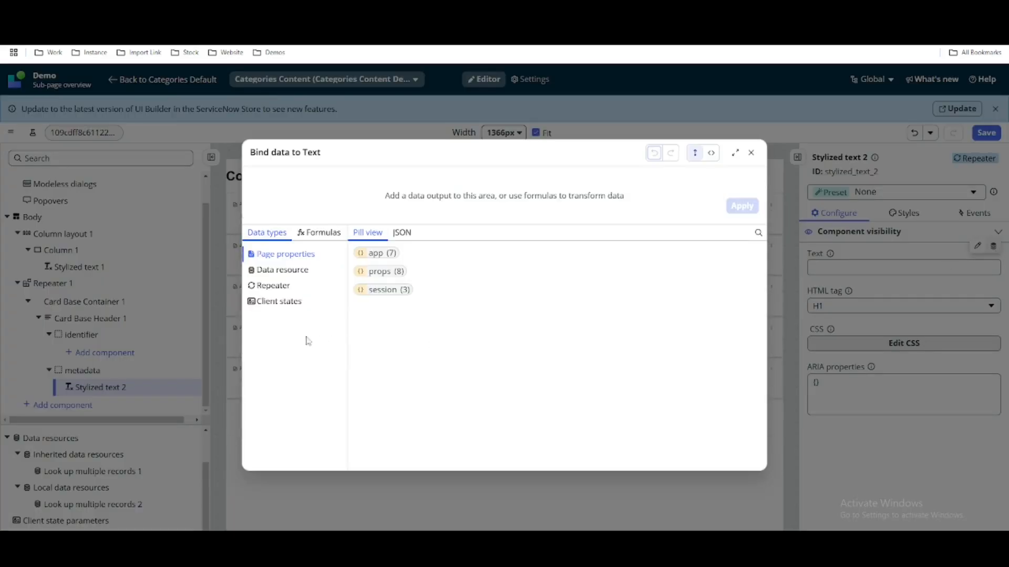
{"action": "left_click", "coordinate": [272, 286]}
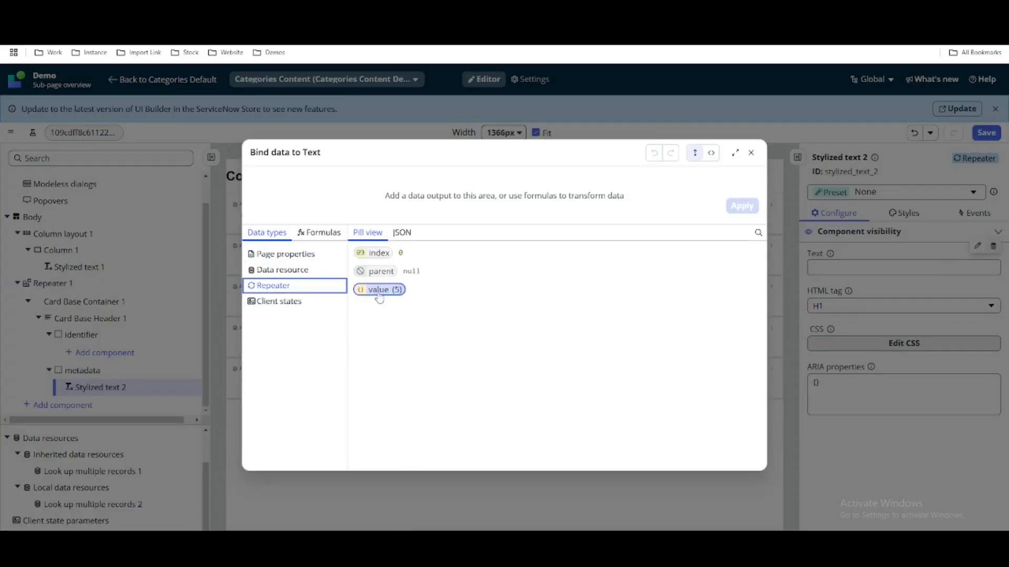
{"action": "left_click", "coordinate": [378, 294]}
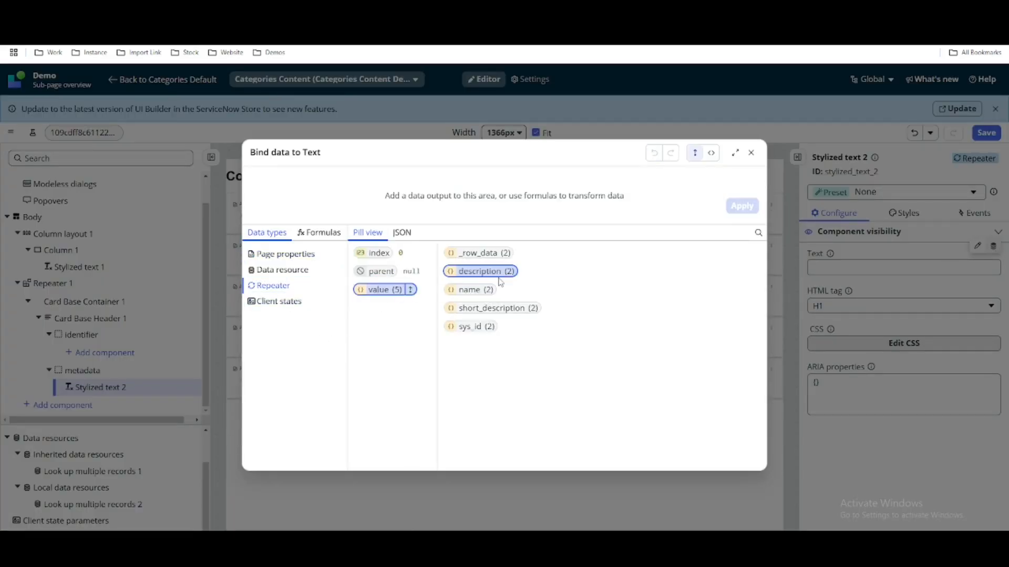
{"action": "left_click", "coordinate": [469, 290]}
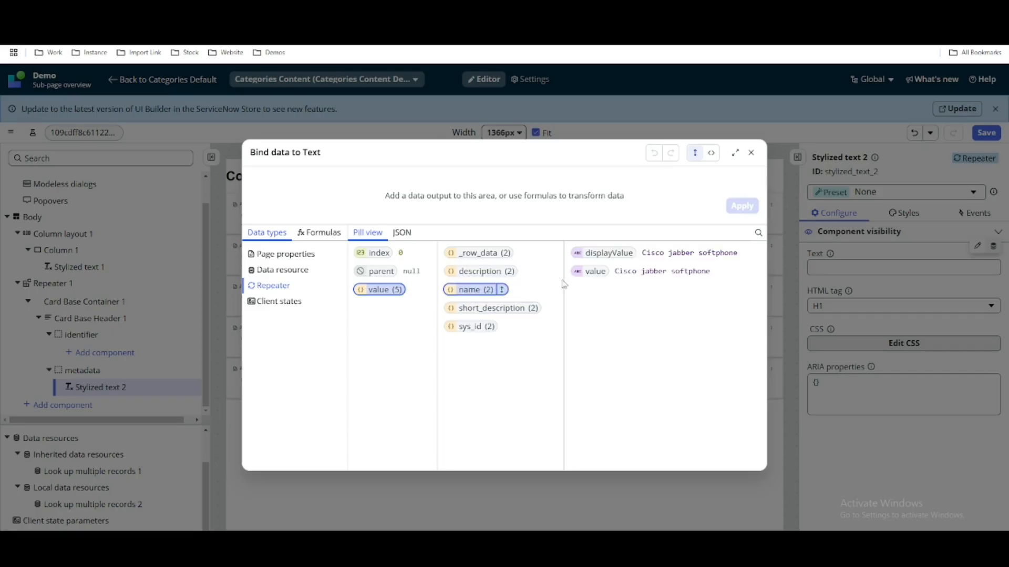
{"action": "left_click", "coordinate": [602, 254]}
{"action": "left_click", "coordinate": [741, 206]}
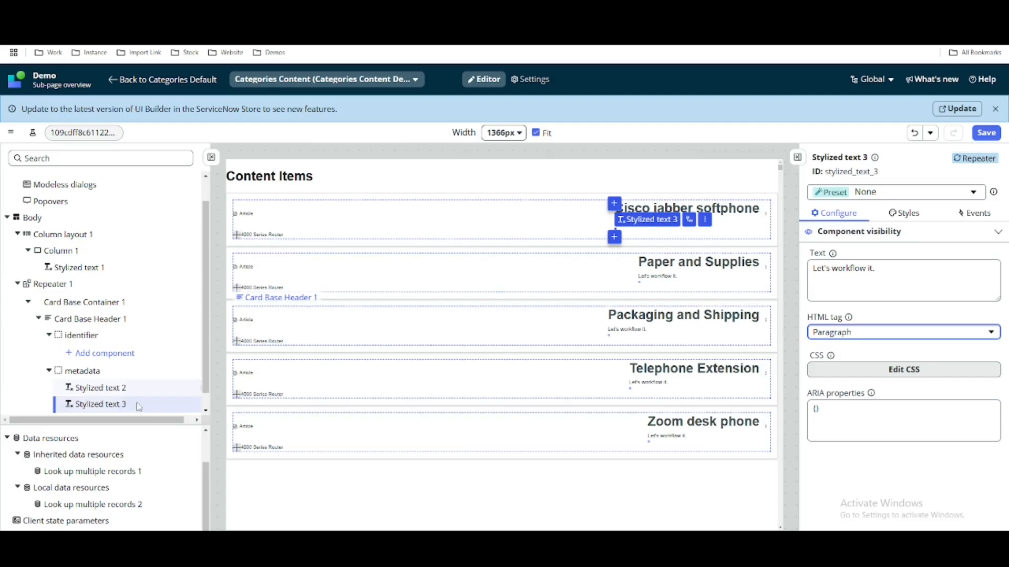
Replace the Stylized text 3 component in the card header's metadata slot with a Rich text component, without a preset
{"action": "left_click", "coordinate": [202, 408]}
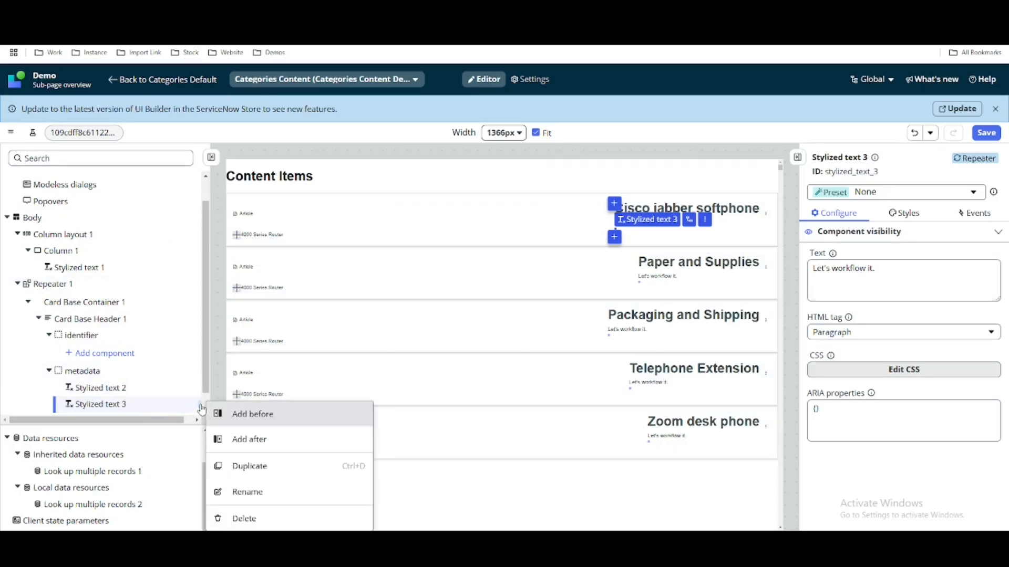
{"action": "left_click", "coordinate": [239, 517]}
{"action": "left_click", "coordinate": [108, 402]}
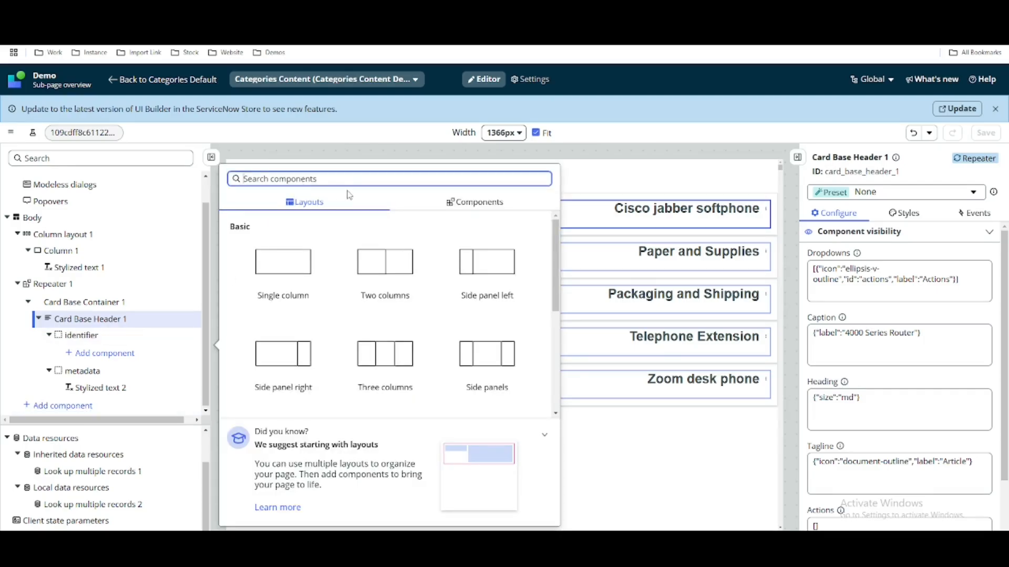
{"action": "type", "text": "html"}
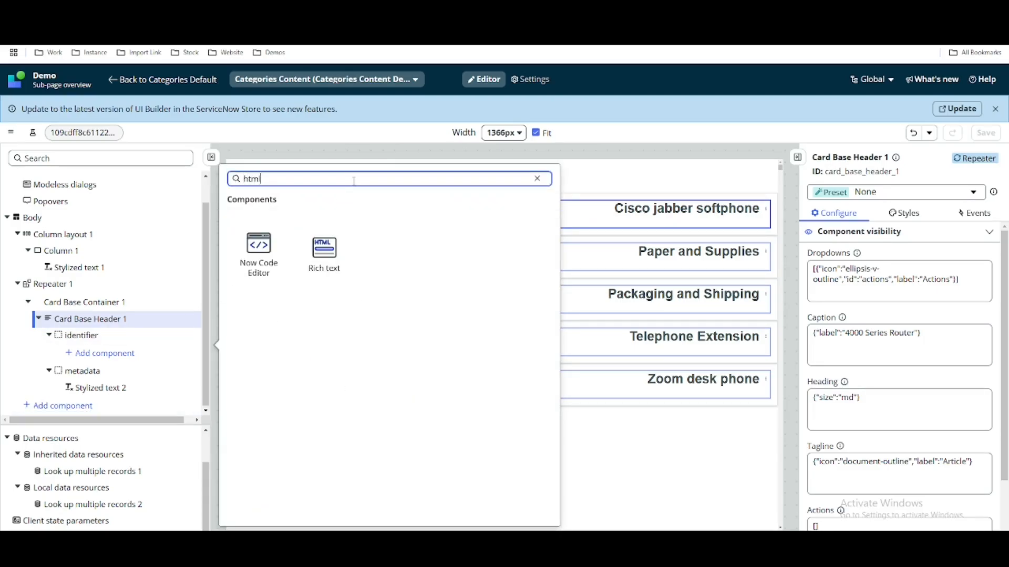
{"action": "left_click", "coordinate": [318, 256]}
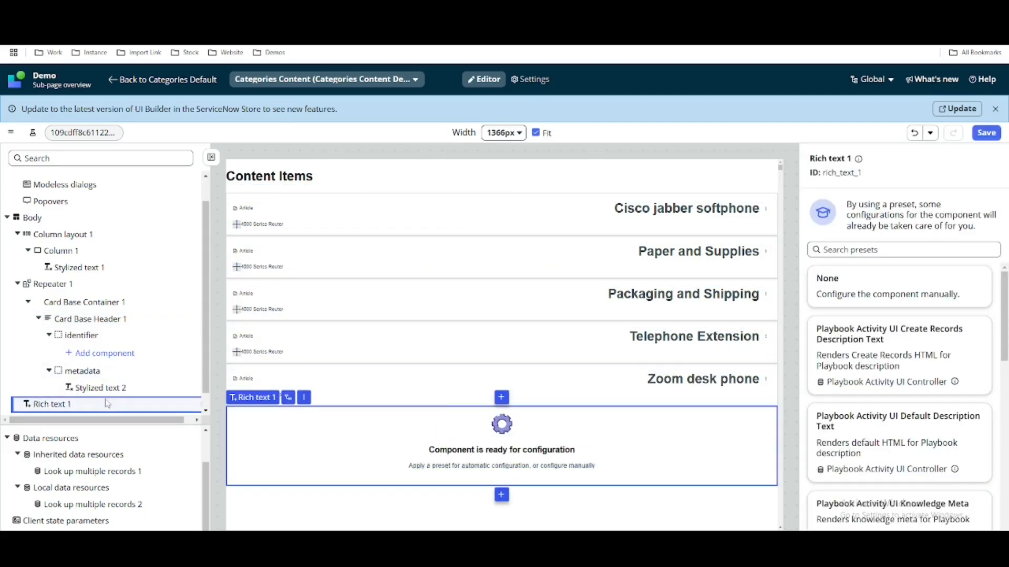
{"action": "left_click_drag", "start_coordinate": [104, 394], "coordinate": [108, 391]}
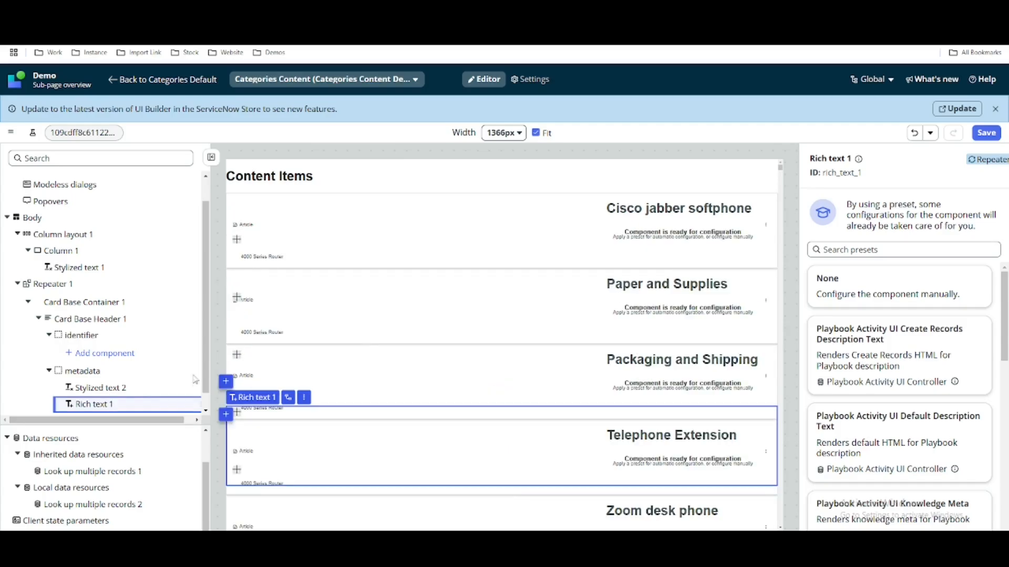
{"action": "left_click", "coordinate": [917, 290]}
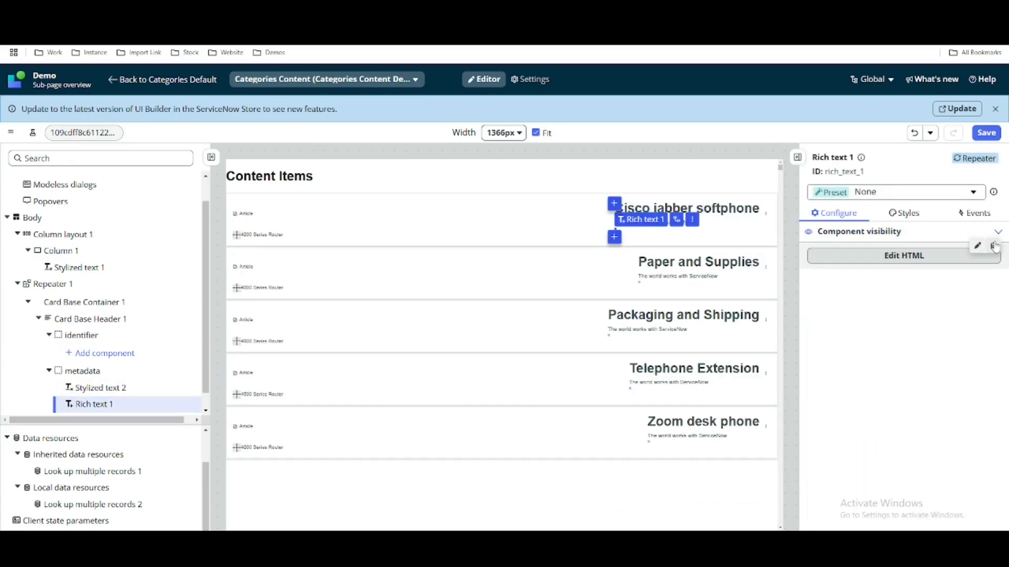
Bind the rich text's HTML to the repeater item's description displayValue and move the component into the card header's identifier slot
{"action": "left_click", "coordinate": [921, 260]}
{"action": "left_click", "coordinate": [284, 290]}
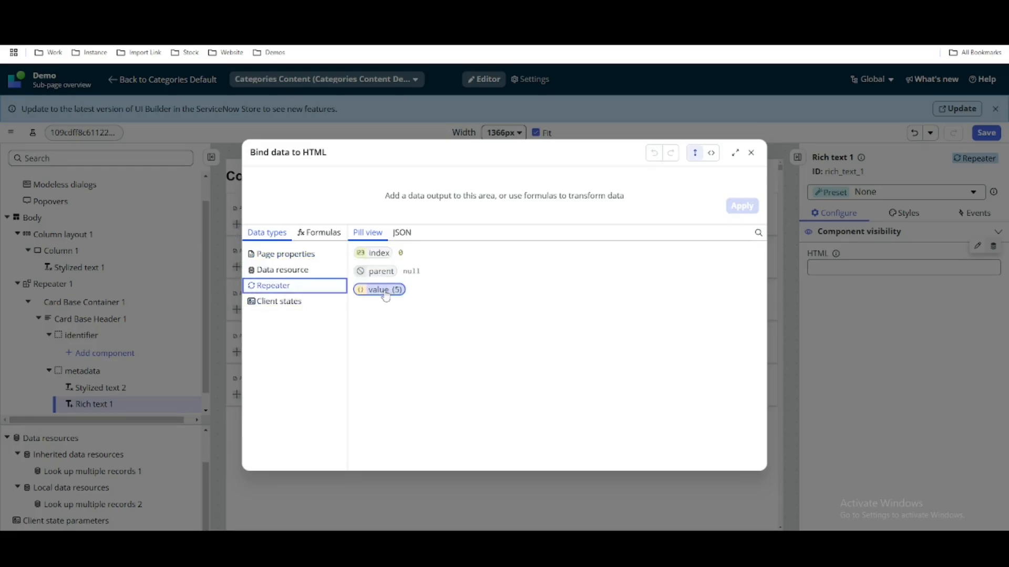
{"action": "left_click", "coordinate": [385, 292]}
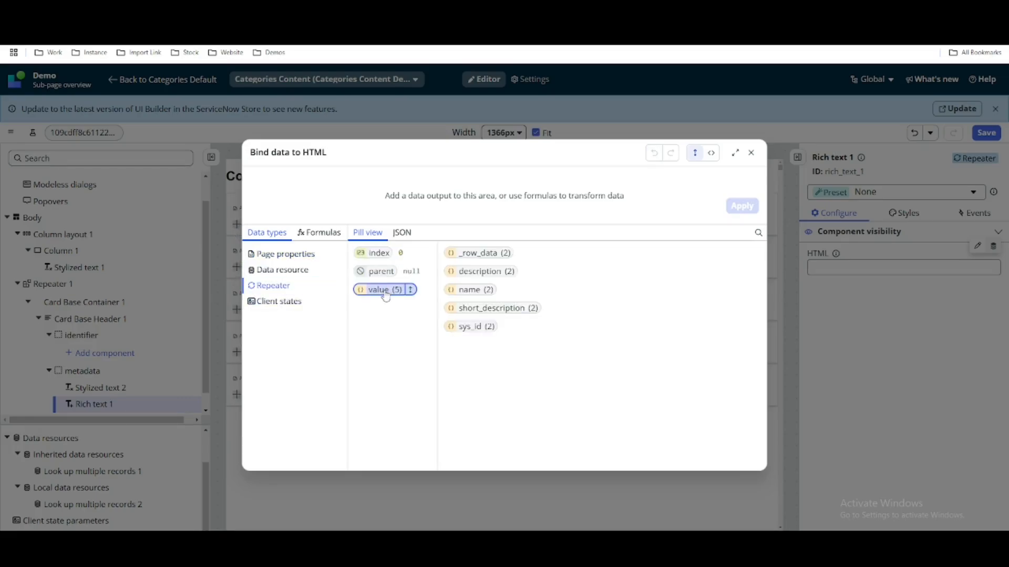
{"action": "left_click", "coordinate": [478, 271]}
{"action": "left_click", "coordinate": [418, 254]}
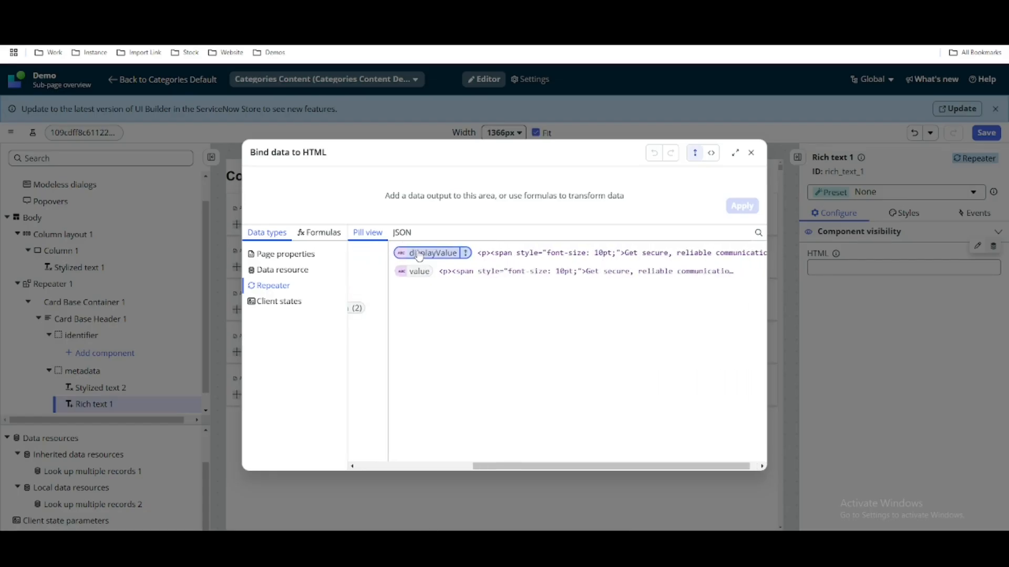
{"action": "left_click", "coordinate": [748, 206]}
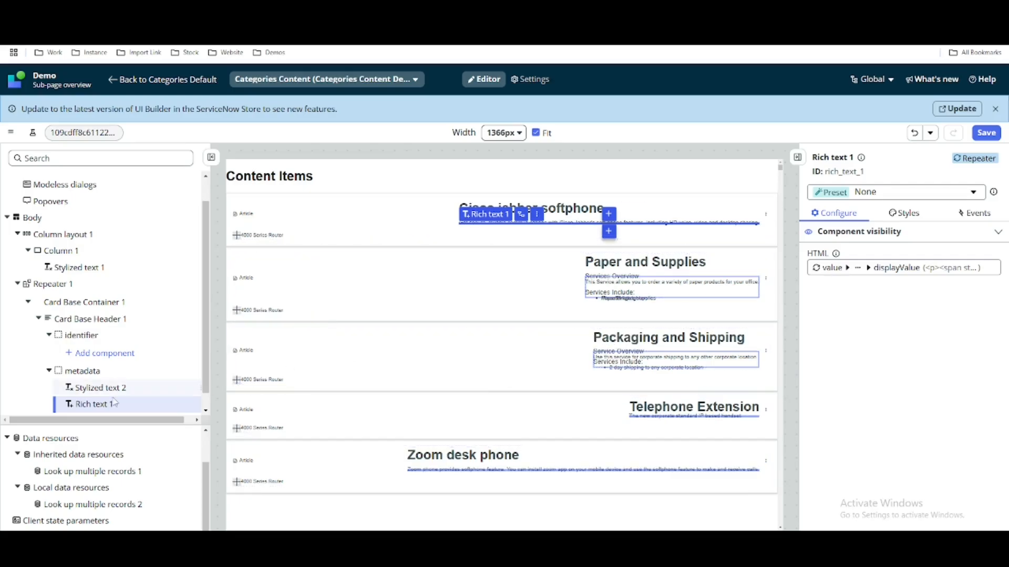
{"action": "left_click_drag", "start_coordinate": [94, 404], "coordinate": [97, 361]}
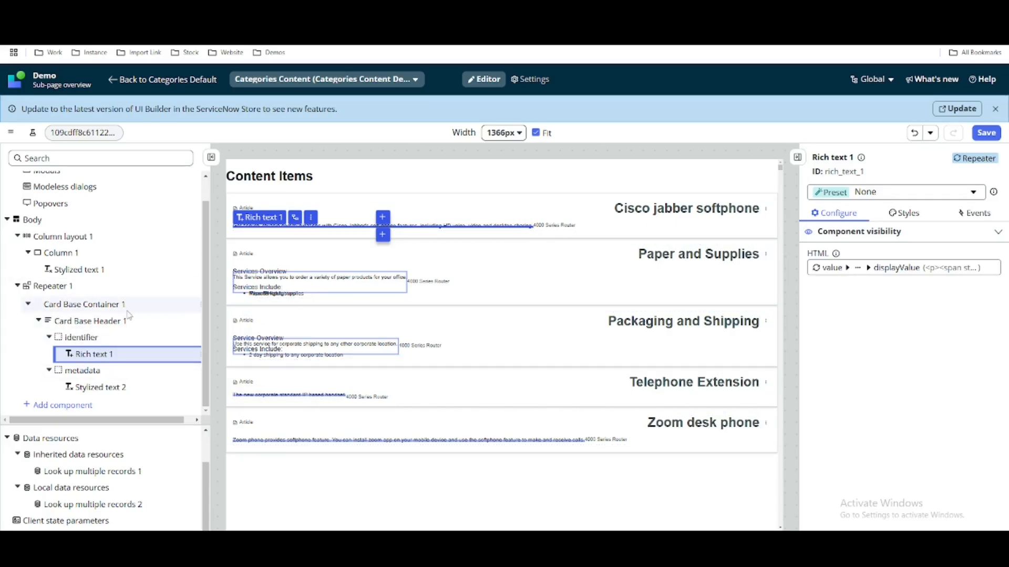
Clear the default label from the caption of Card Base Header 1
{"action": "left_click", "coordinate": [92, 305]}
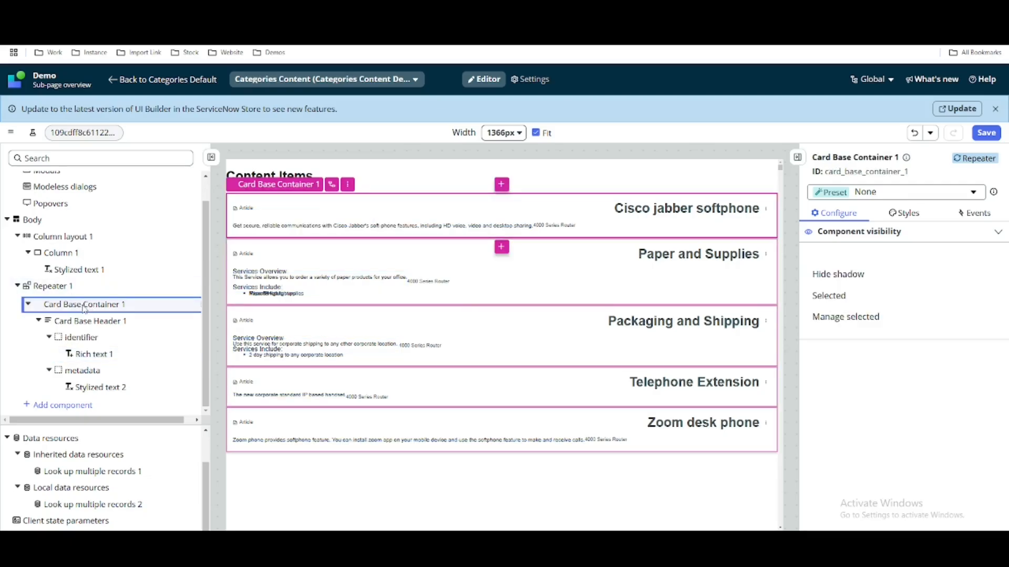
{"action": "key", "text": "Down"}
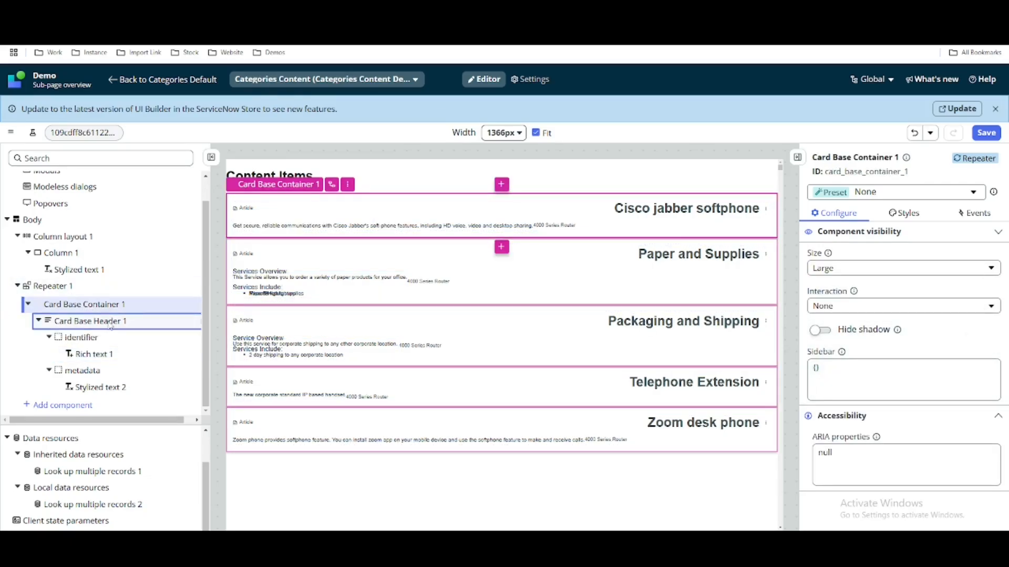
{"action": "mouse_move", "coordinate": [931, 337]}
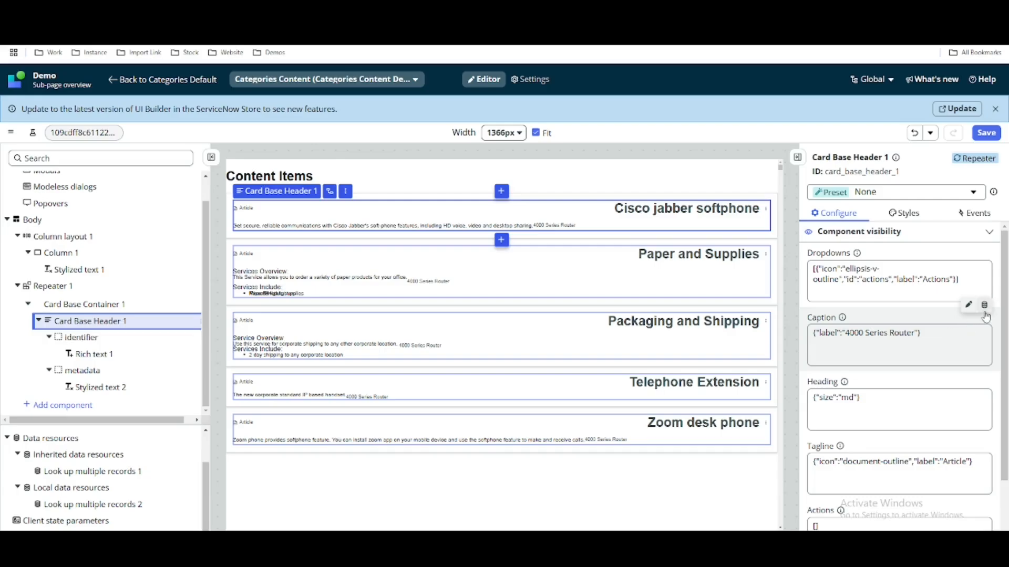
{"action": "left_click", "coordinate": [893, 348]}
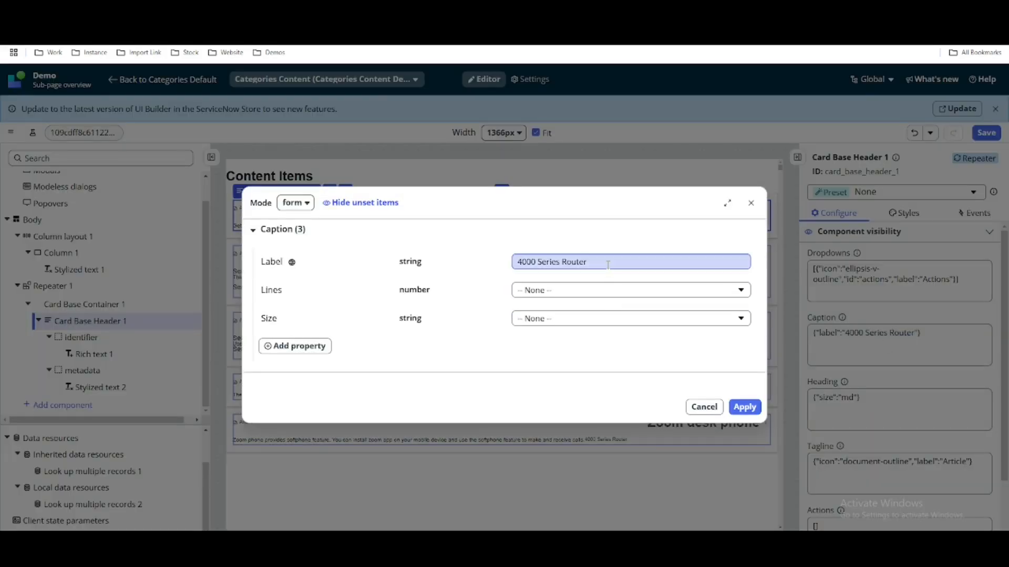
{"action": "left_click_drag", "start_coordinate": [607, 261], "coordinate": [465, 258]}
{"action": "key", "text": "BackSpace"}
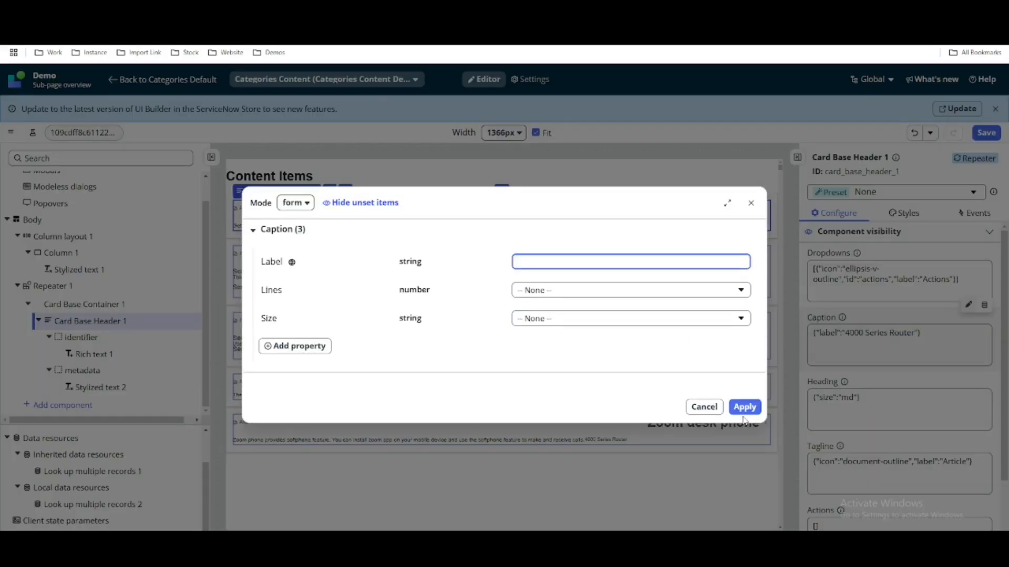
{"action": "left_click", "coordinate": [744, 407]}
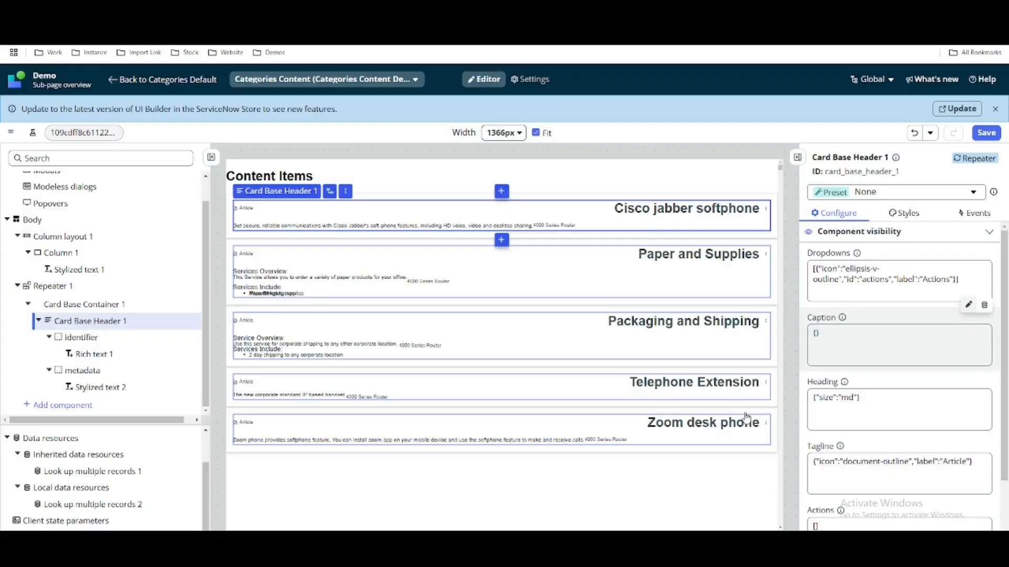
Save the sub-page, then open and reload the Categories page in the Demo workspace to review the item cards
{"action": "left_click", "coordinate": [314, 279]}
{"action": "left_click", "coordinate": [908, 213]}
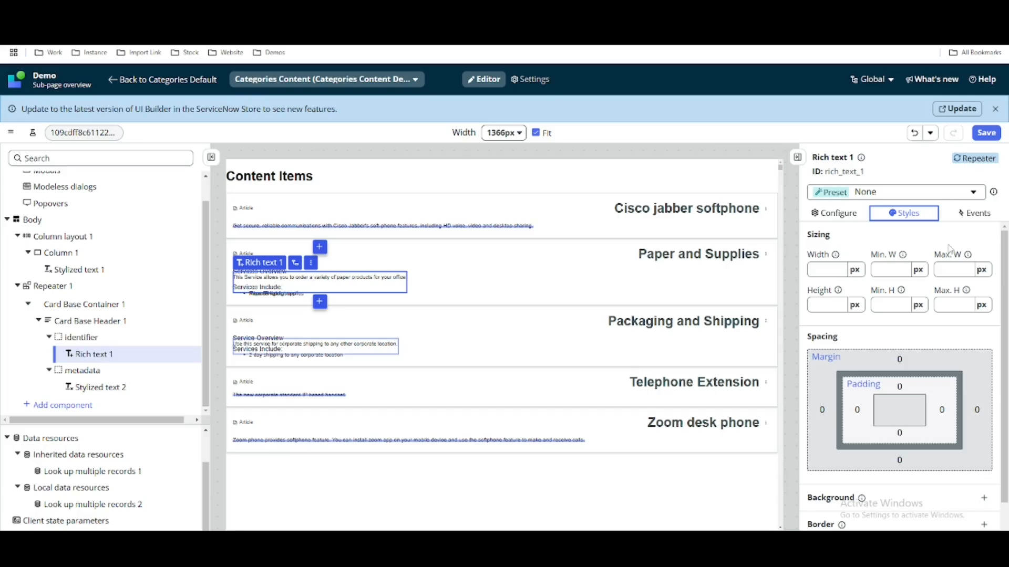
{"action": "left_click", "coordinate": [987, 133]}
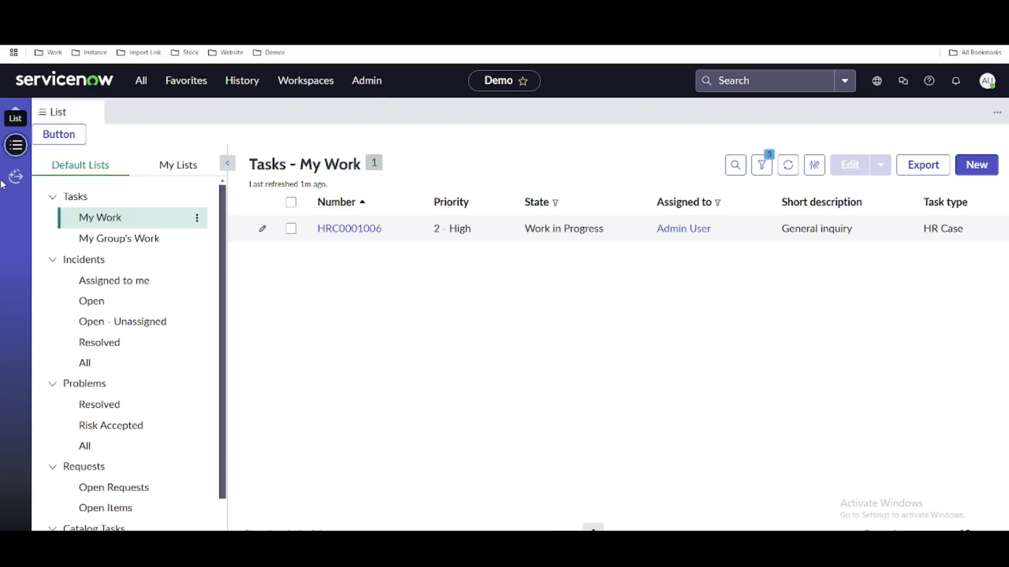
{"action": "left_click", "coordinate": [16, 177]}
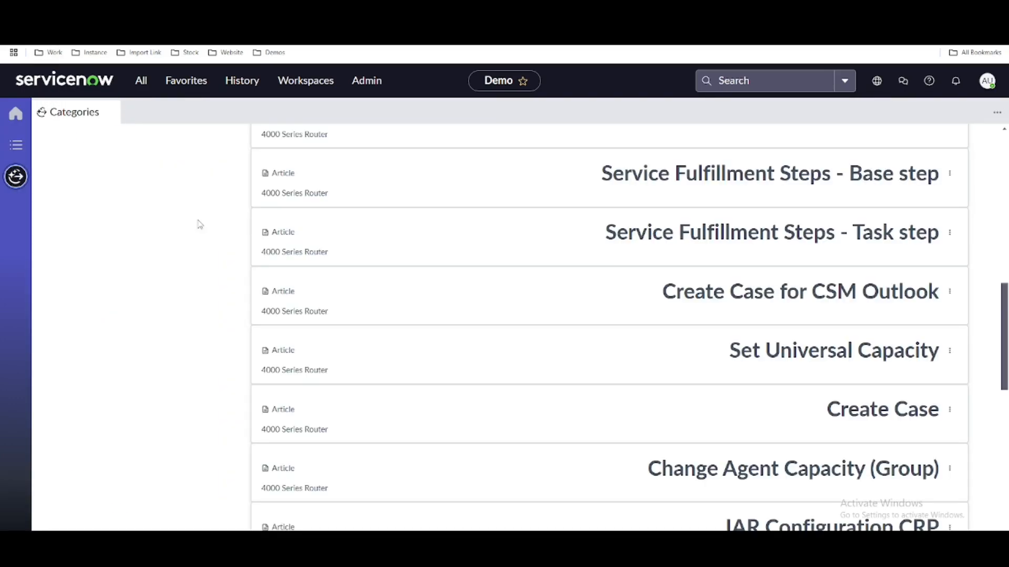
{"action": "key", "text": "F5"}
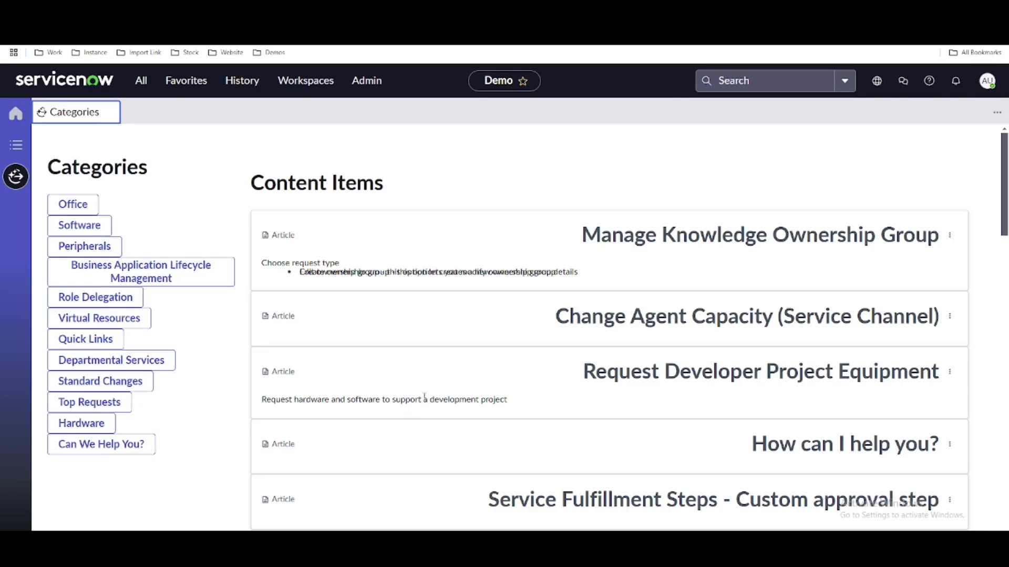
{"action": "scroll", "coordinate": [424, 396], "scroll_direction": "down", "scroll_amount": 3}
{"action": "scroll", "coordinate": [448, 399], "scroll_direction": "down", "scroll_amount": 2}
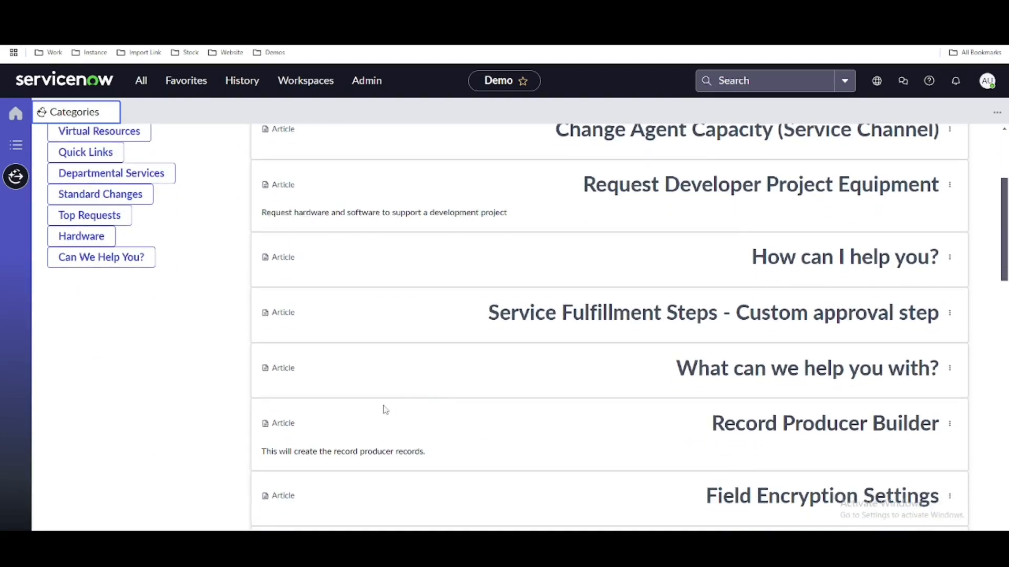
{"action": "scroll", "coordinate": [724, 403], "scroll_direction": "up", "scroll_amount": 5}
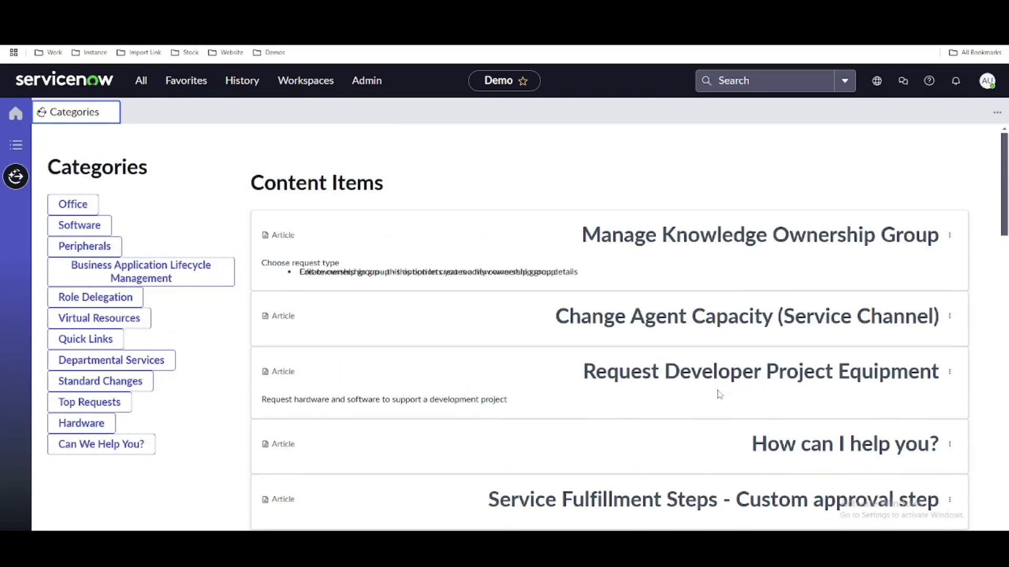
Test the Office, Software and Peripherals category buttons on the workspace's Categories page
{"action": "left_click", "coordinate": [368, 174]}
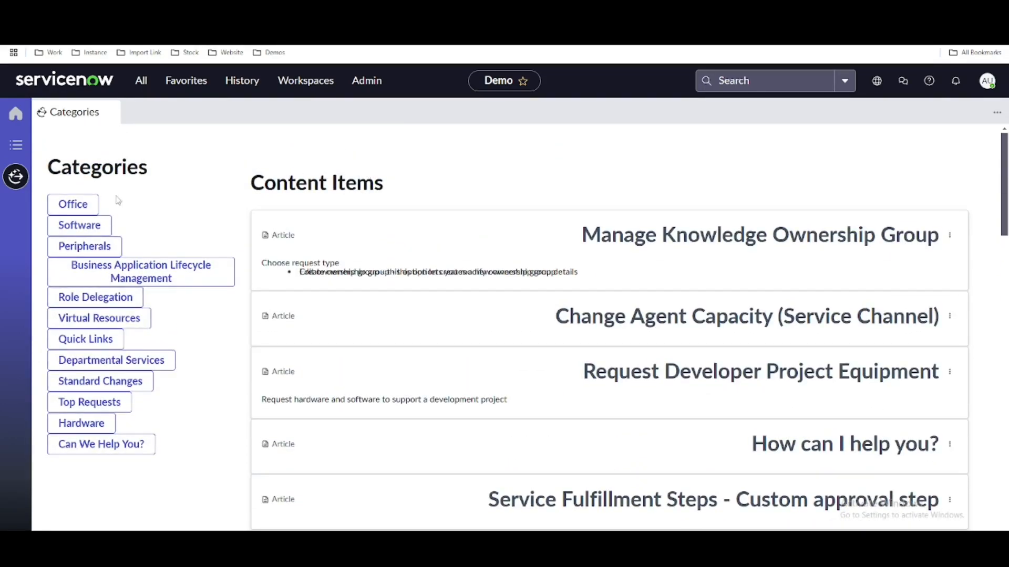
{"action": "left_click", "coordinate": [87, 206]}
{"action": "left_click", "coordinate": [87, 229]}
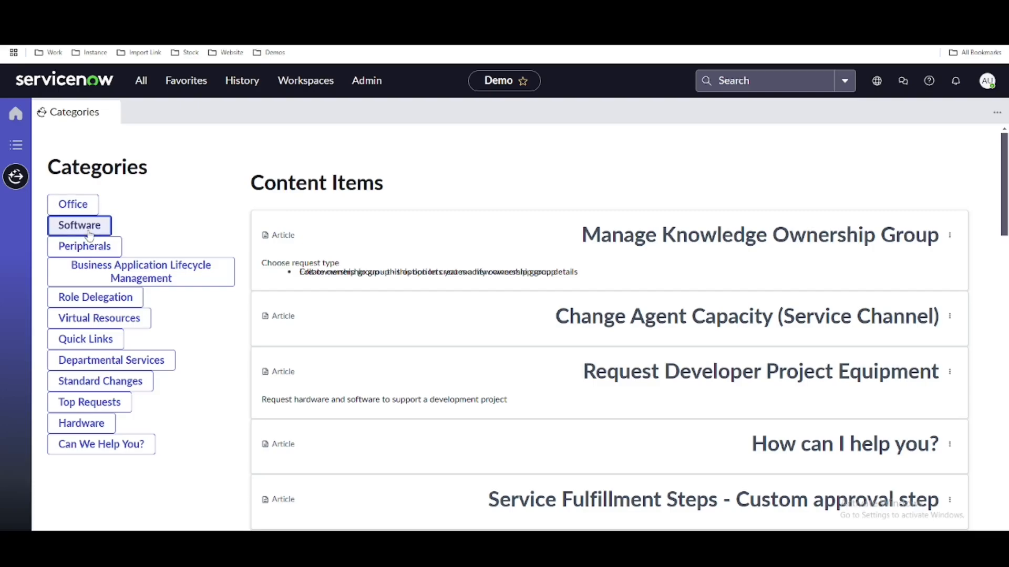
{"action": "left_click", "coordinate": [89, 250]}
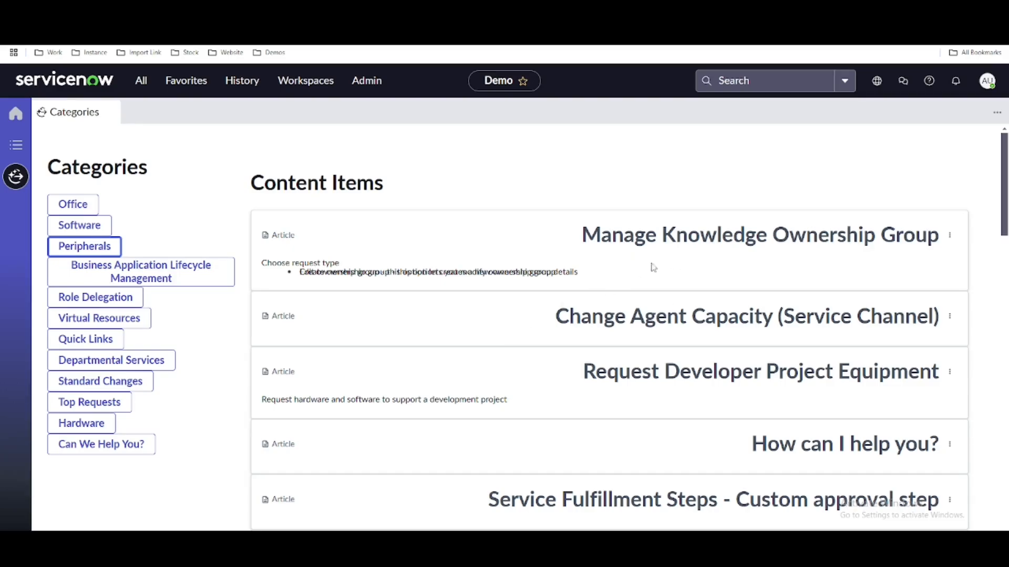
{"action": "left_click", "coordinate": [563, 161]}
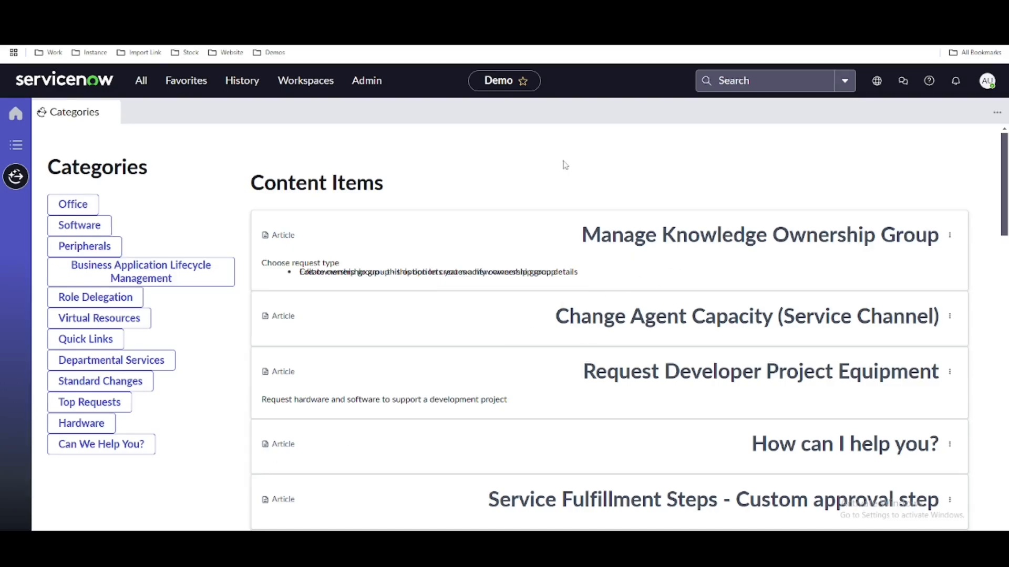
{"action": "left_click", "coordinate": [92, 210]}
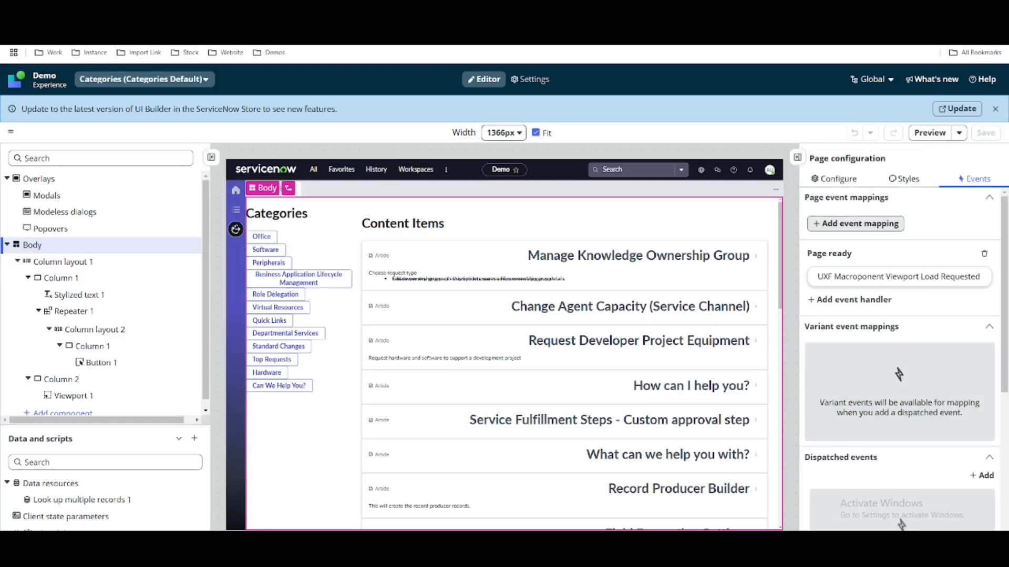
Add a UXF Macroponent Viewport Load Requested handler to Button 1's Button clicked event
{"action": "left_click", "coordinate": [104, 364]}
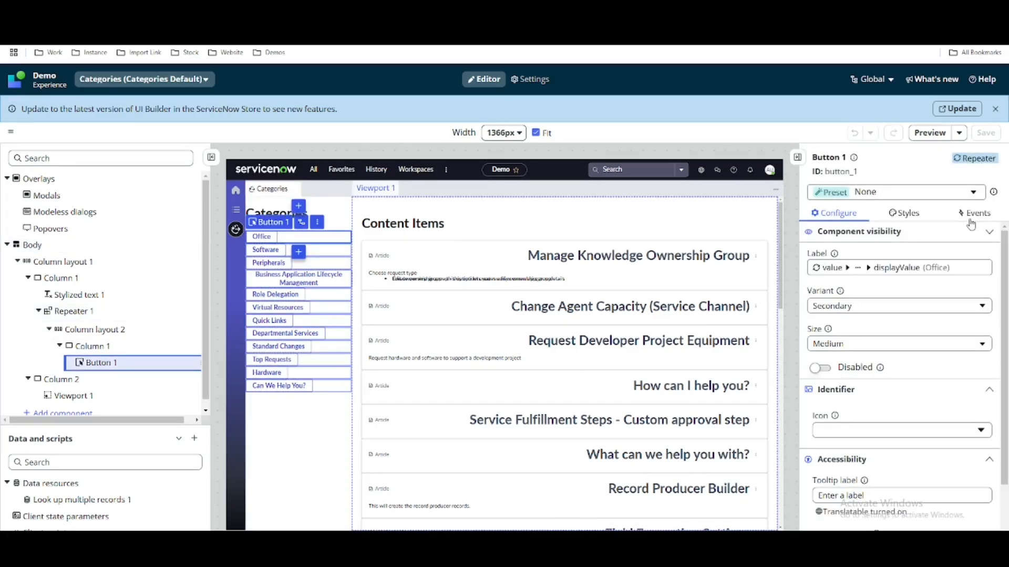
{"action": "left_click", "coordinate": [972, 215]}
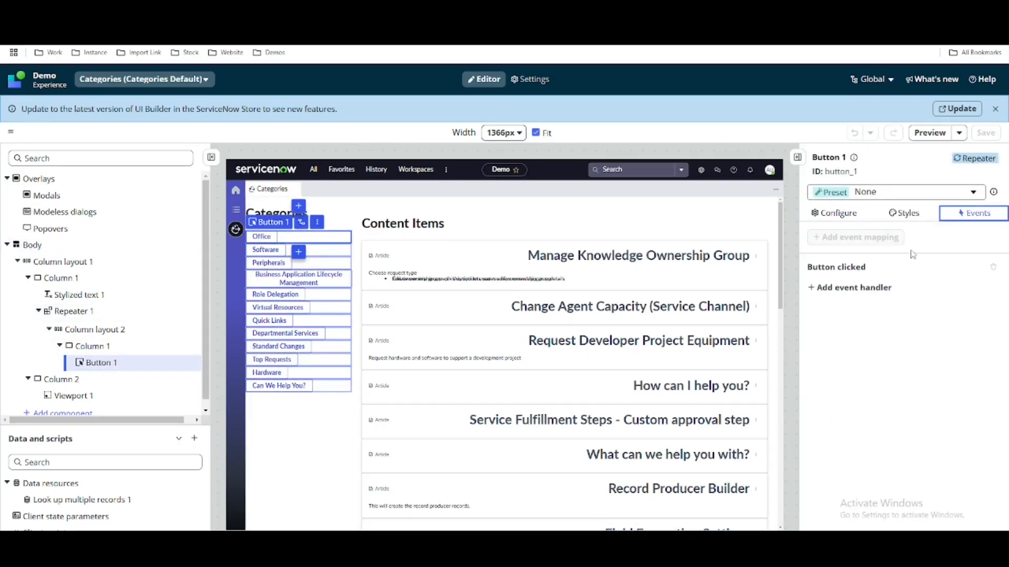
{"action": "left_click", "coordinate": [863, 295]}
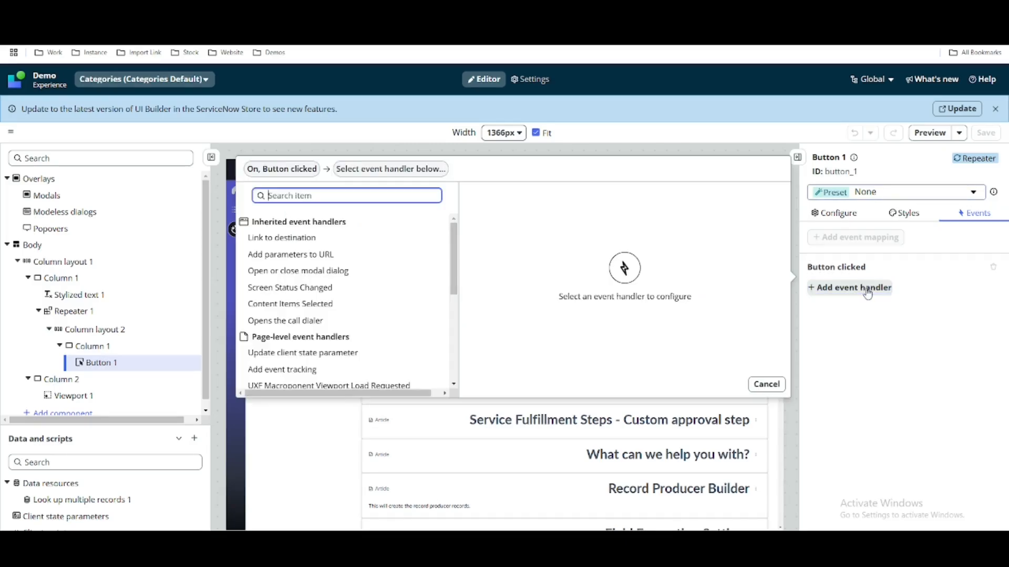
{"action": "left_click", "coordinate": [328, 386]}
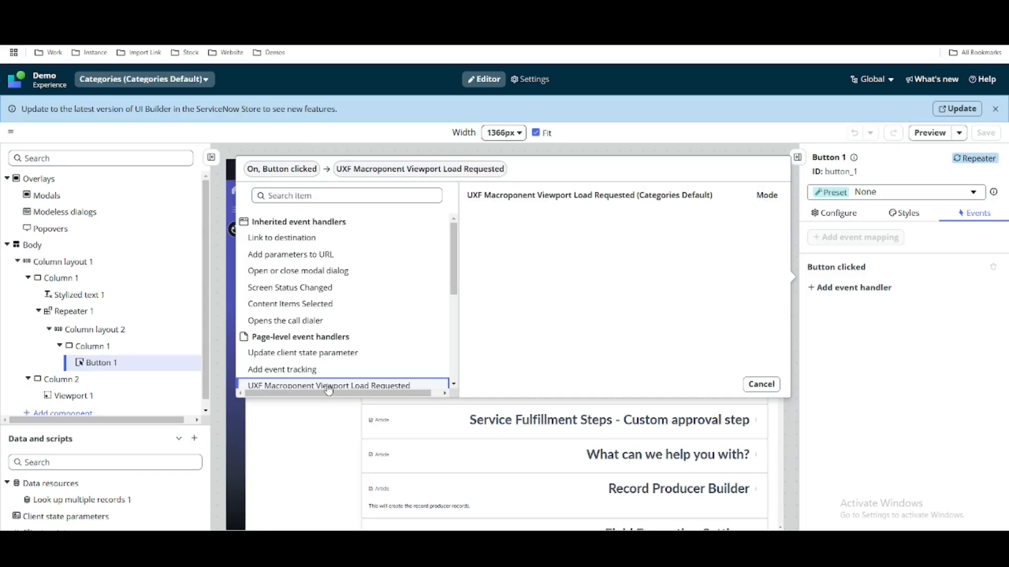
Insert console.log(event); at the start of the handler's evaluateEvent function, add the handler and save the page
{"action": "left_click", "coordinate": [691, 317]}
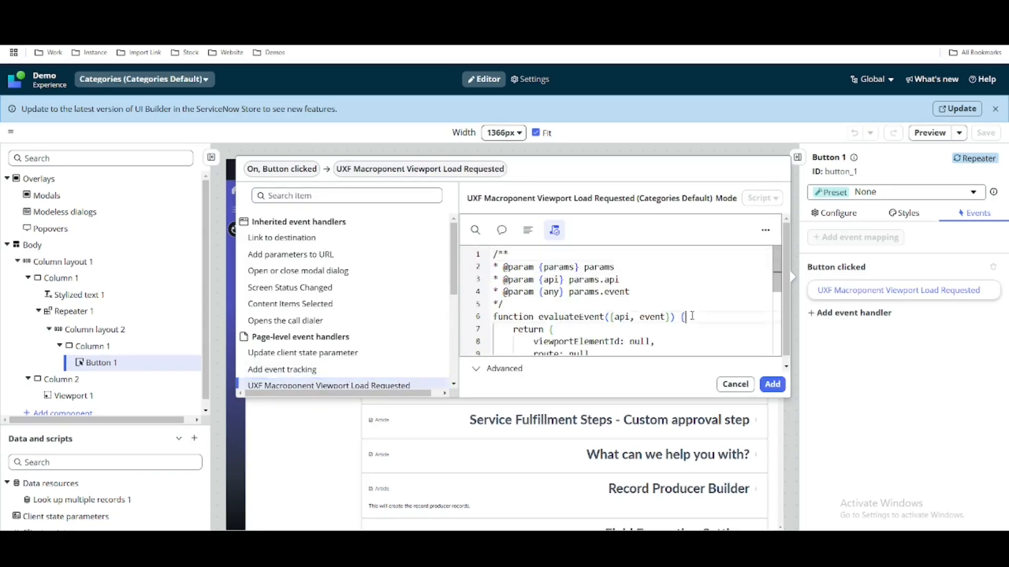
{"action": "scroll", "coordinate": [692, 316], "scroll_direction": "down", "scroll_amount": 1}
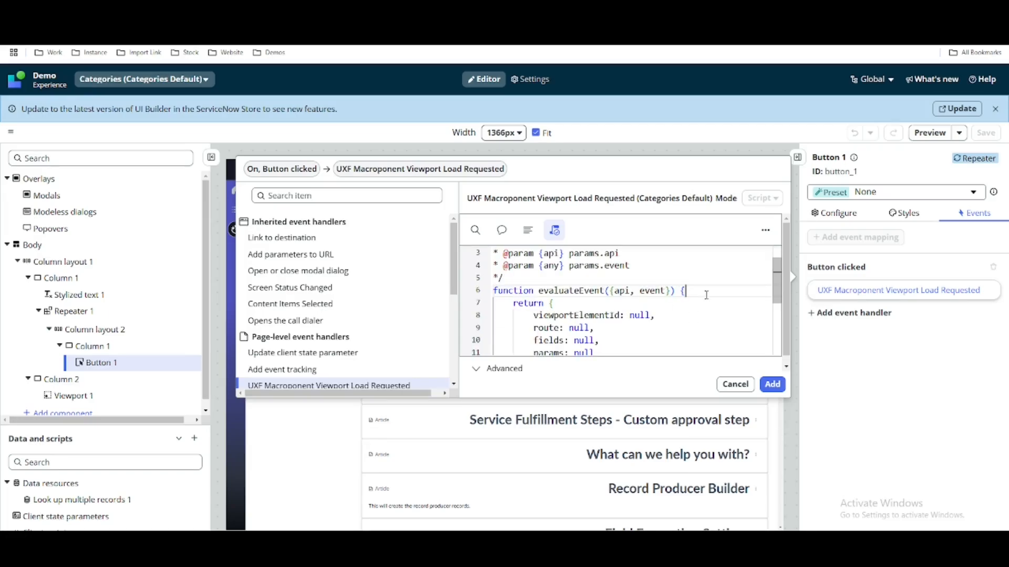
{"action": "key", "text": "Return"}
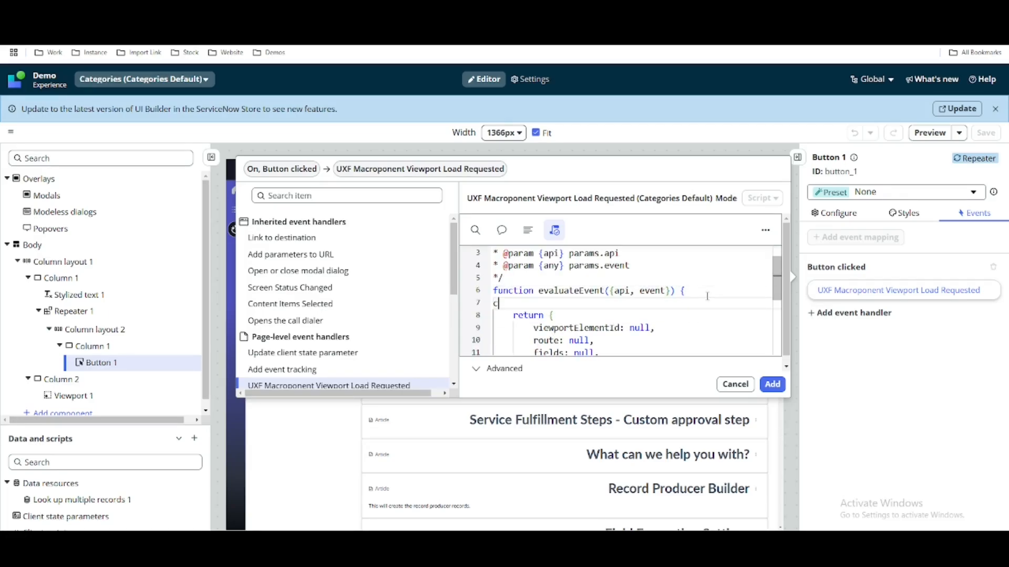
{"action": "type", "text": "consoel"}
{"action": "key", "text": "BackSpace"}
{"action": "type", "text": "event);"}
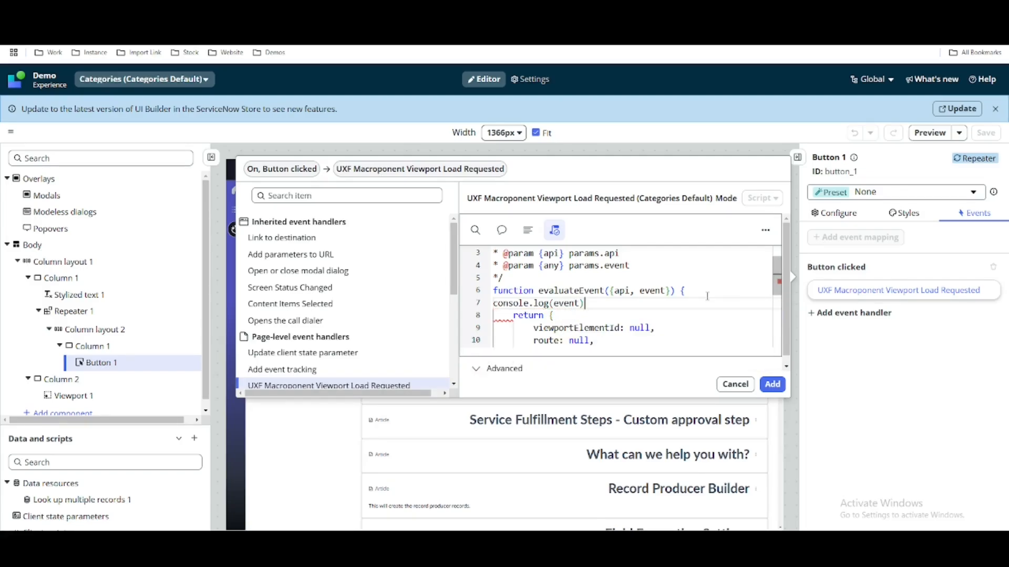
{"action": "left_click", "coordinate": [771, 383]}
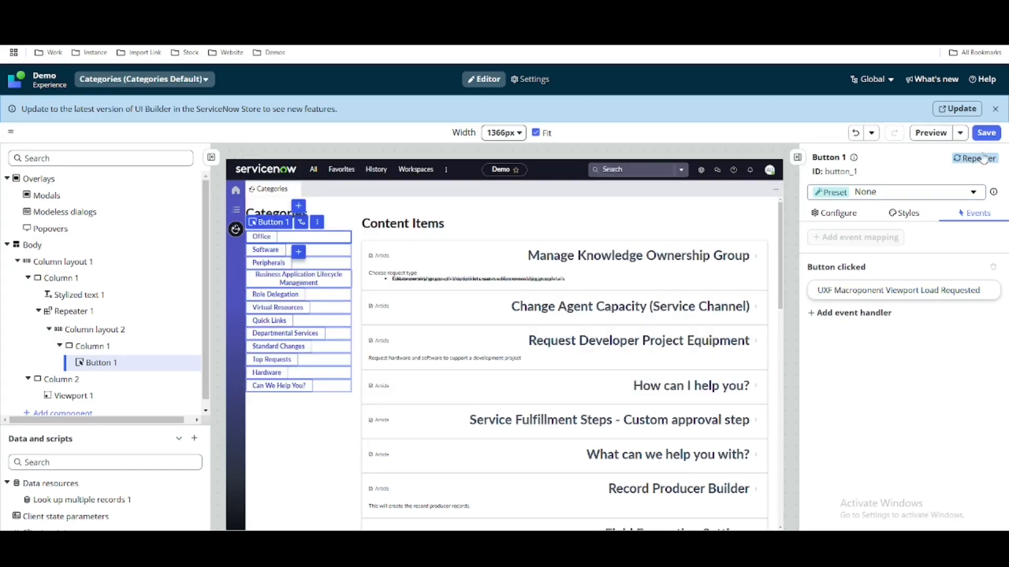
{"action": "left_click", "coordinate": [986, 132]}
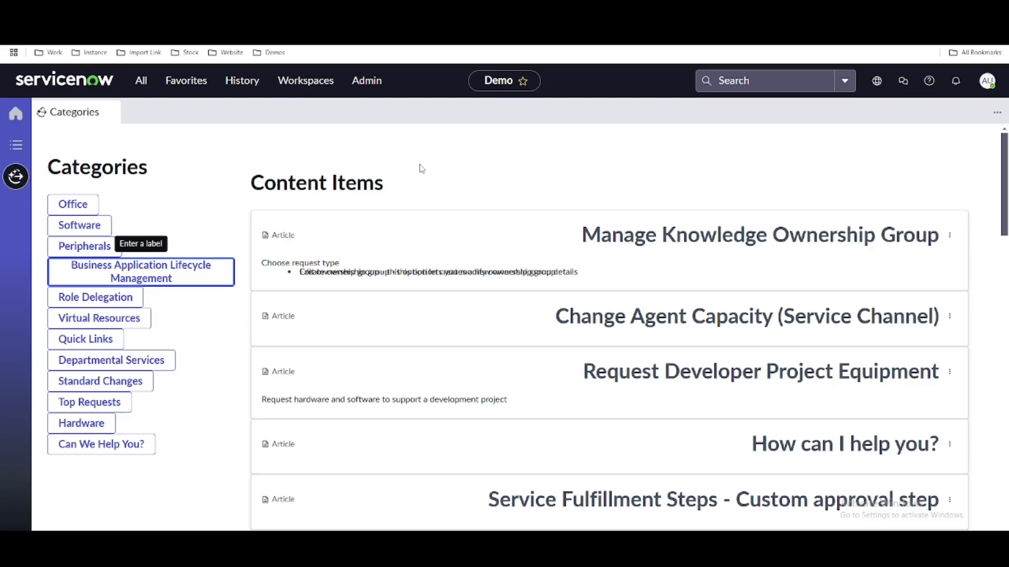
Reload the workspace's Categories page and log click events for Software, Peripherals and Virtual Resources in the browser's developer console
{"action": "key", "text": "F5"}
{"action": "key", "text": "F12"}
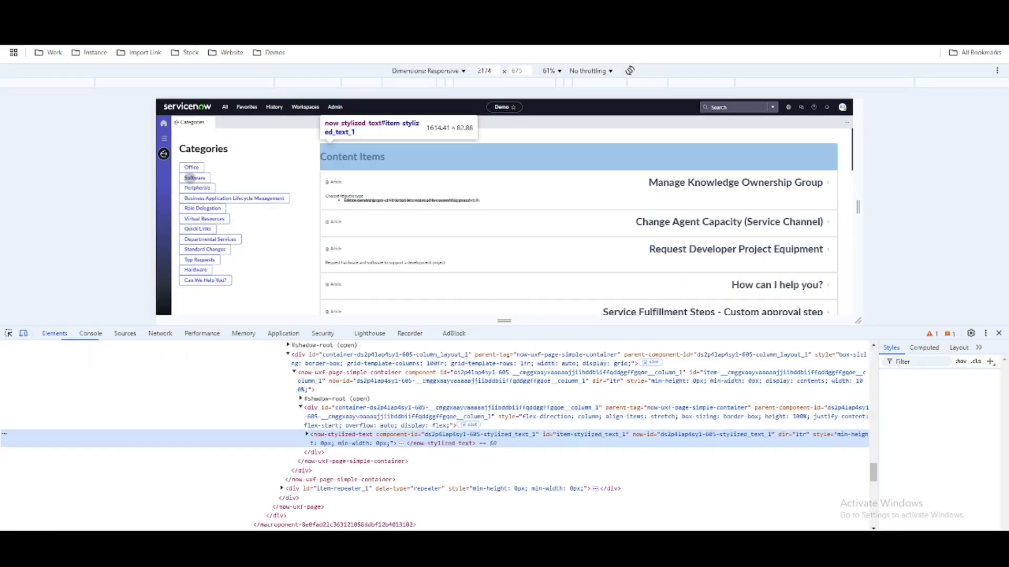
{"action": "left_click", "coordinate": [192, 177]}
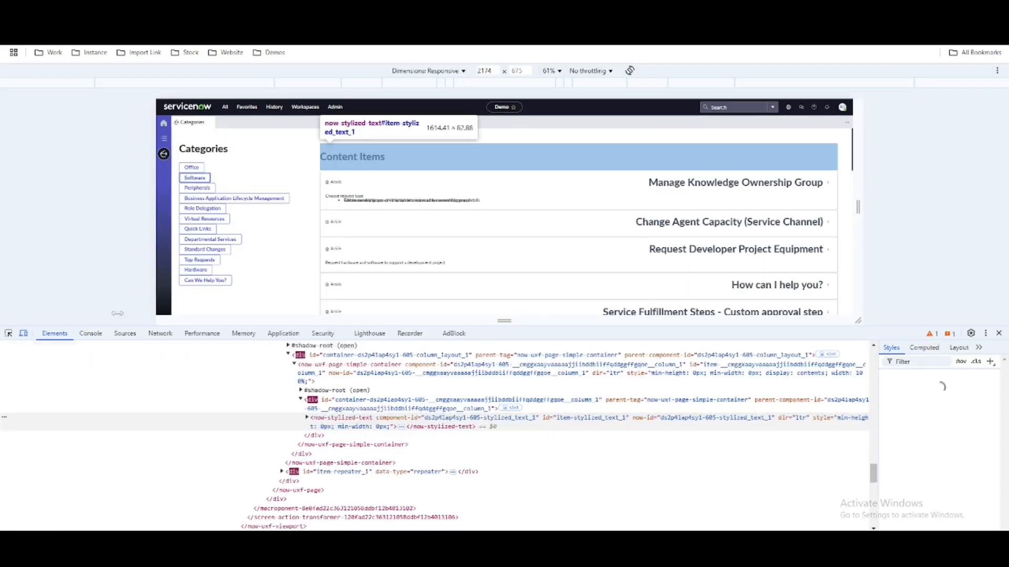
{"action": "left_click", "coordinate": [90, 333]}
{"action": "left_click", "coordinate": [197, 188]}
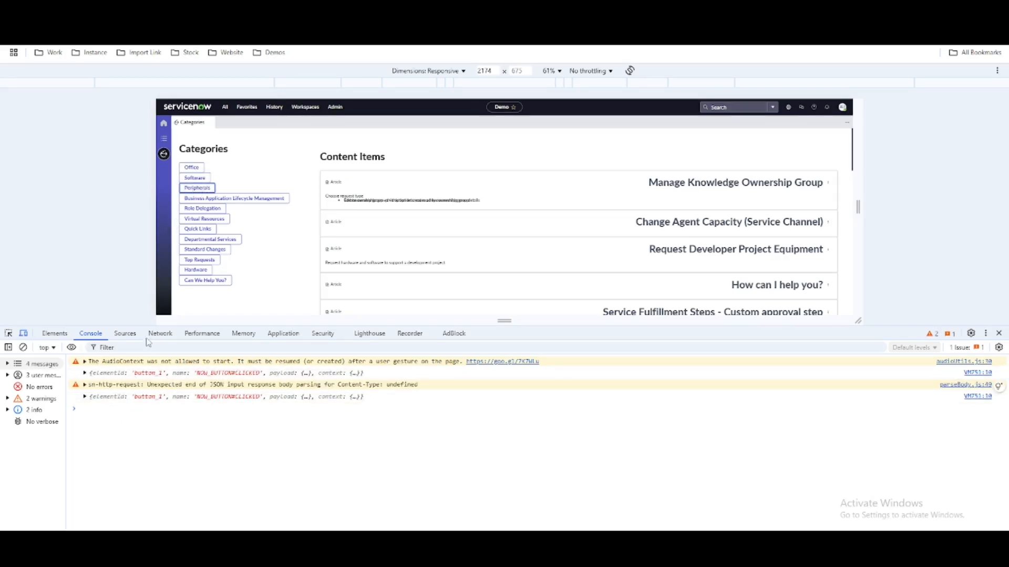
{"action": "left_click", "coordinate": [199, 188]}
{"action": "left_click", "coordinate": [203, 218]}
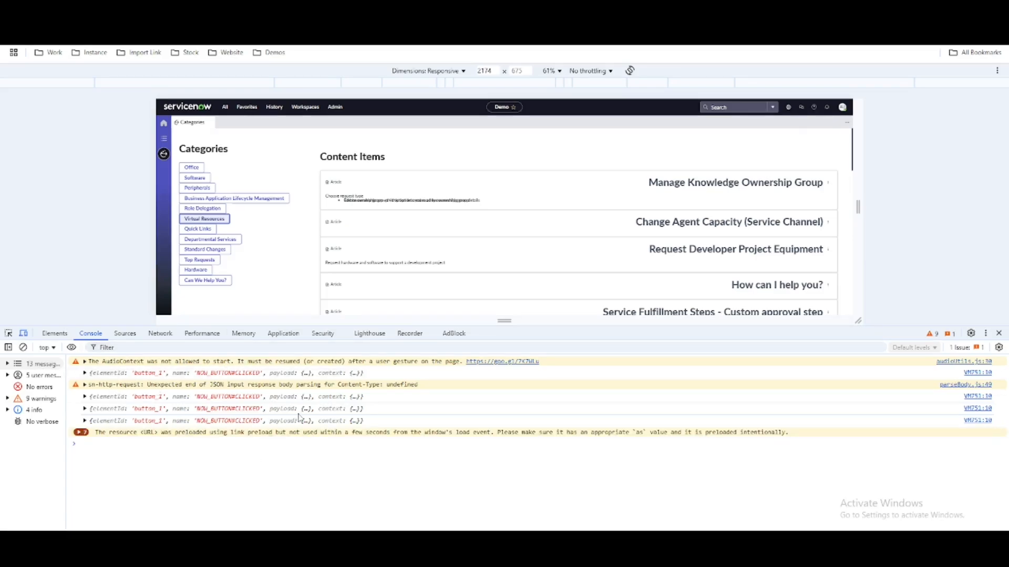
Expand the last logged event's context, item and value objects, and check the return fields of Look up multiple records 1
{"action": "left_click", "coordinate": [85, 421]}
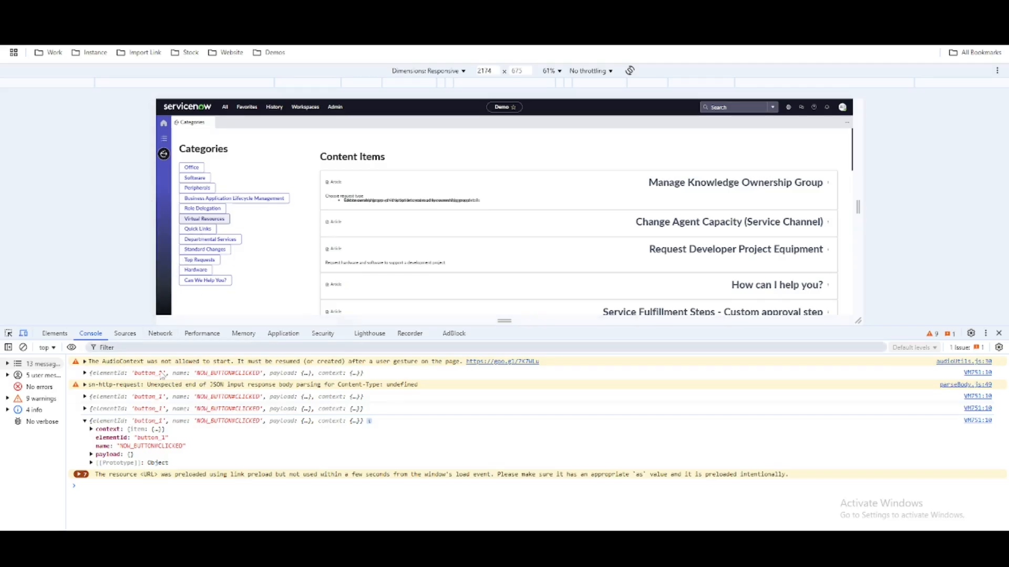
{"action": "left_click", "coordinate": [91, 429]}
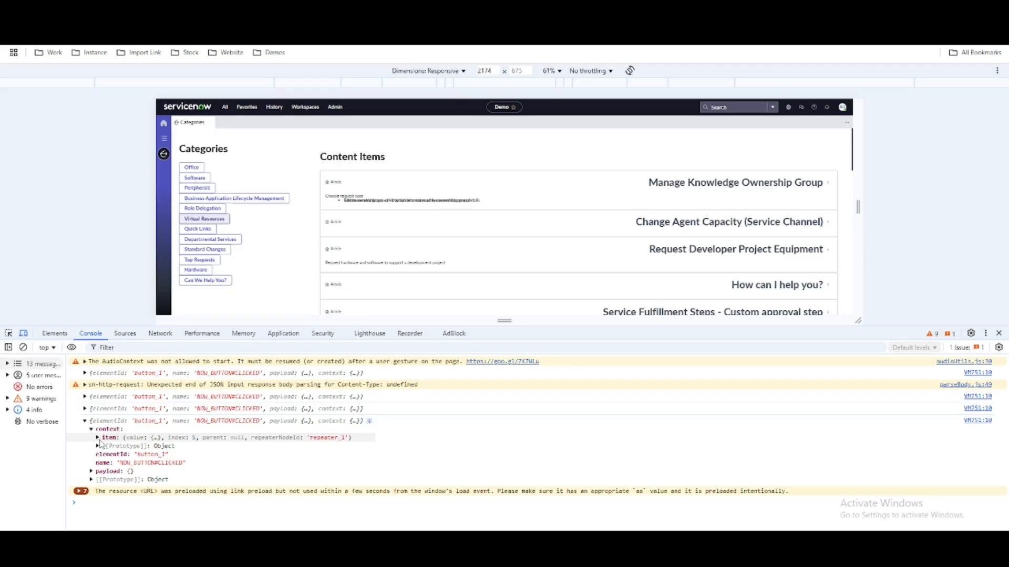
{"action": "left_click", "coordinate": [97, 438]}
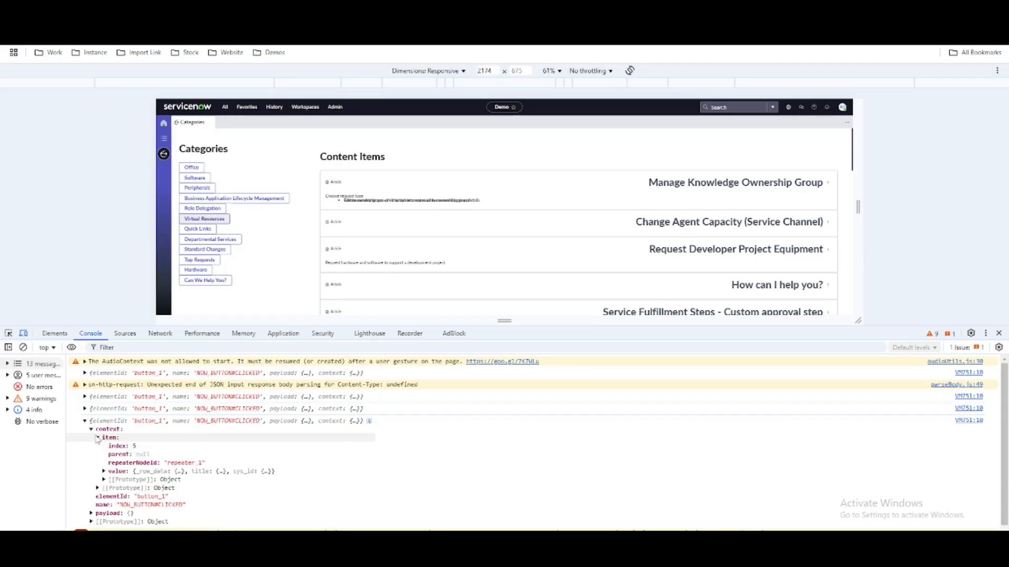
{"action": "left_click", "coordinate": [104, 472]}
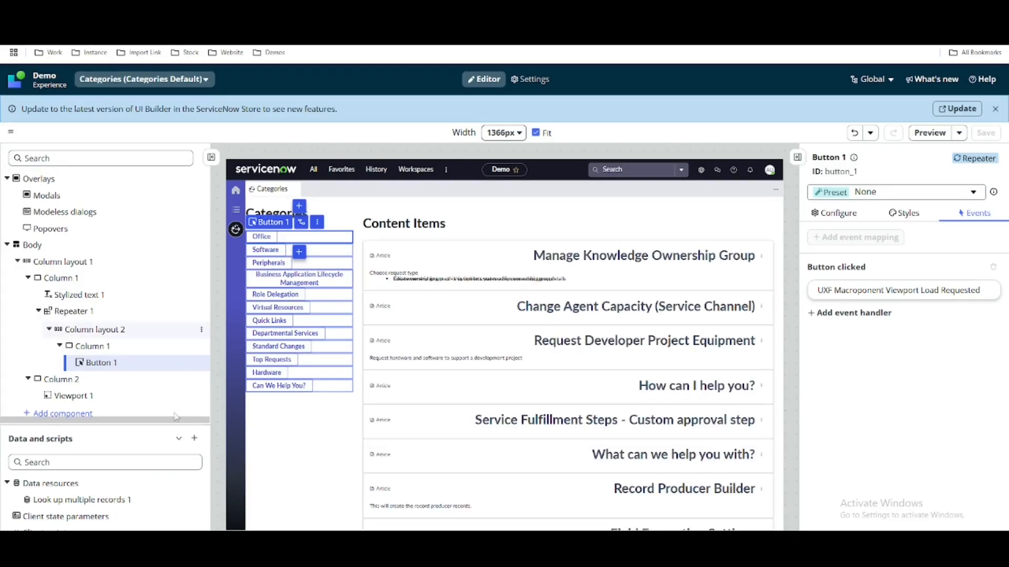
{"action": "left_click", "coordinate": [110, 501]}
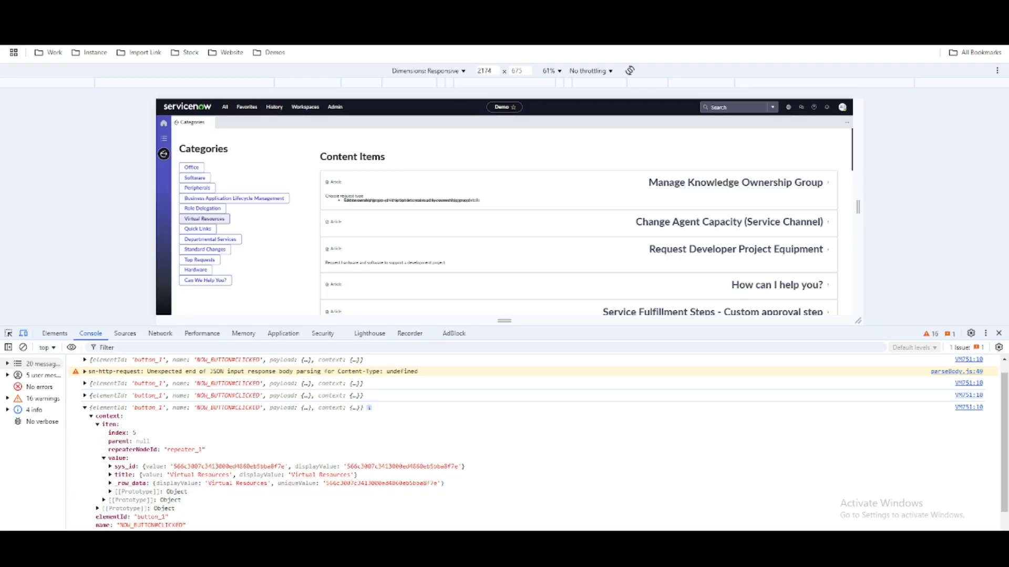
{"action": "left_click", "coordinate": [457, 440]}
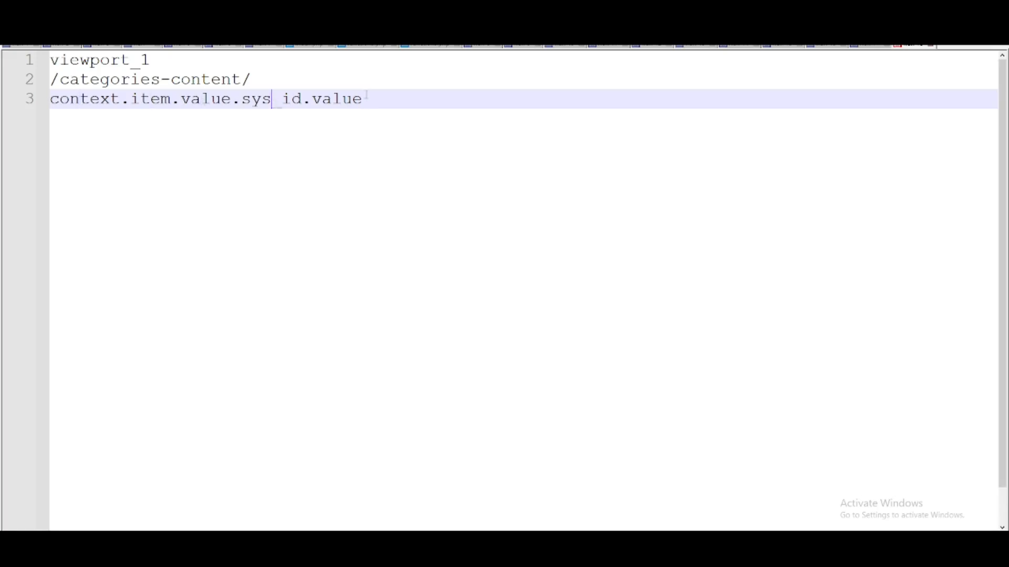
Select the path context.item.value.sys_id.value in the text notes, and close the browser's developer tools on the Categories page
{"action": "left_click_drag", "start_coordinate": [363, 99], "coordinate": [50, 98]}
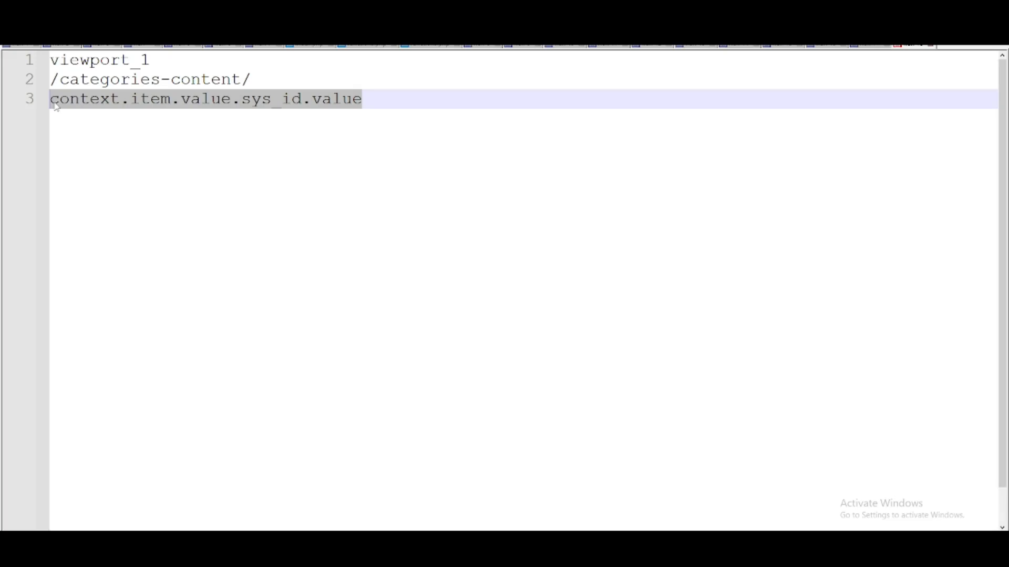
{"action": "key", "text": "alt+Tab"}
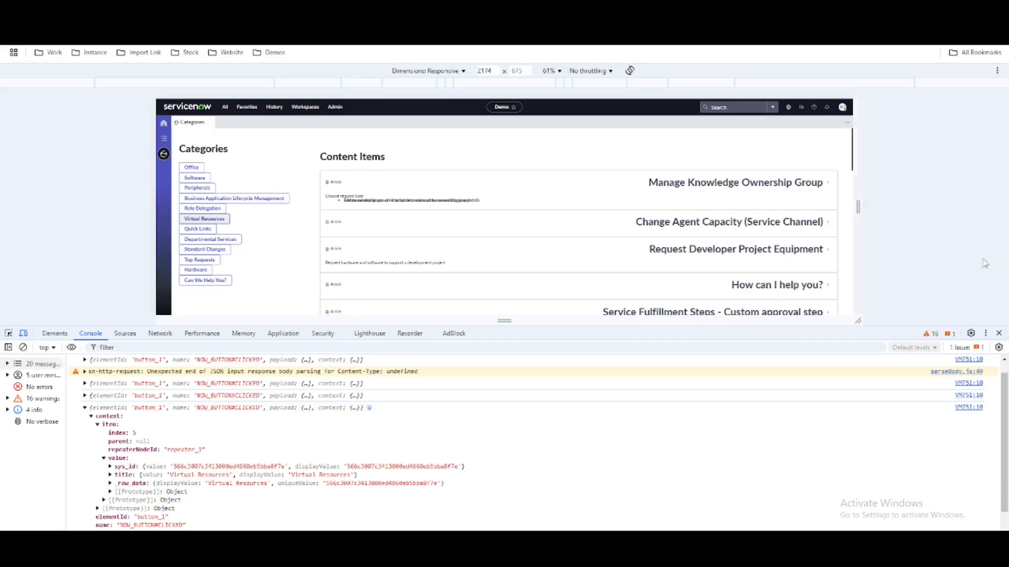
{"action": "left_click", "coordinate": [999, 334]}
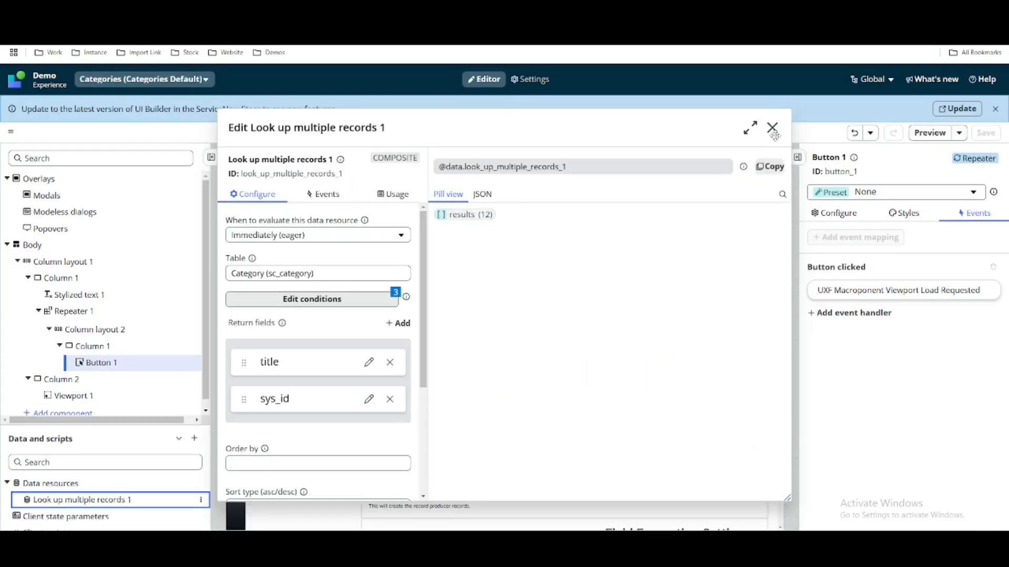
Close the data resource dialog and delete the UXF Macroponent Viewport Load Requested handler from Button 1
{"action": "left_click", "coordinate": [775, 135]}
{"action": "left_click", "coordinate": [896, 290]}
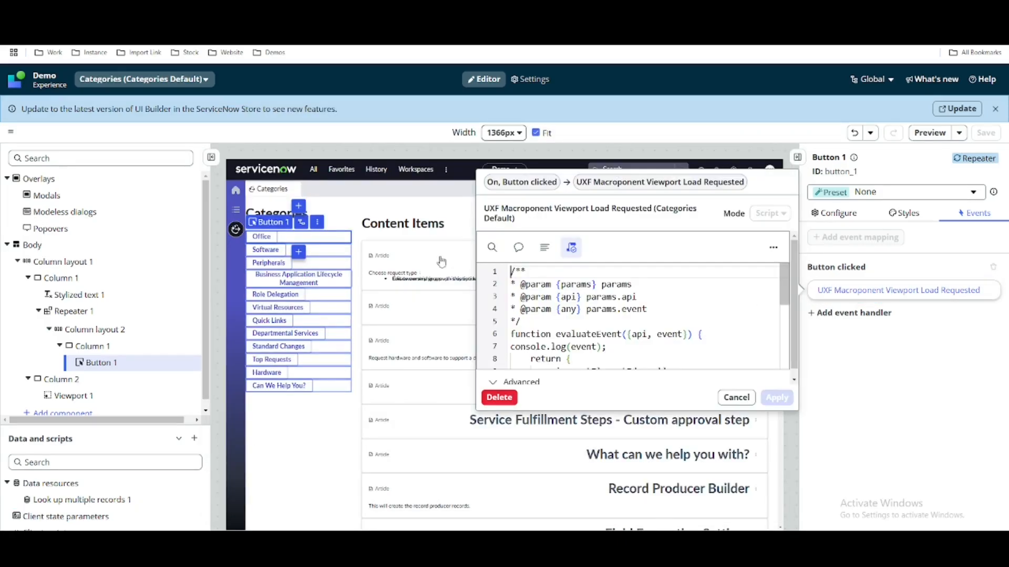
{"action": "scroll", "coordinate": [602, 322], "scroll_direction": "down", "scroll_amount": 1}
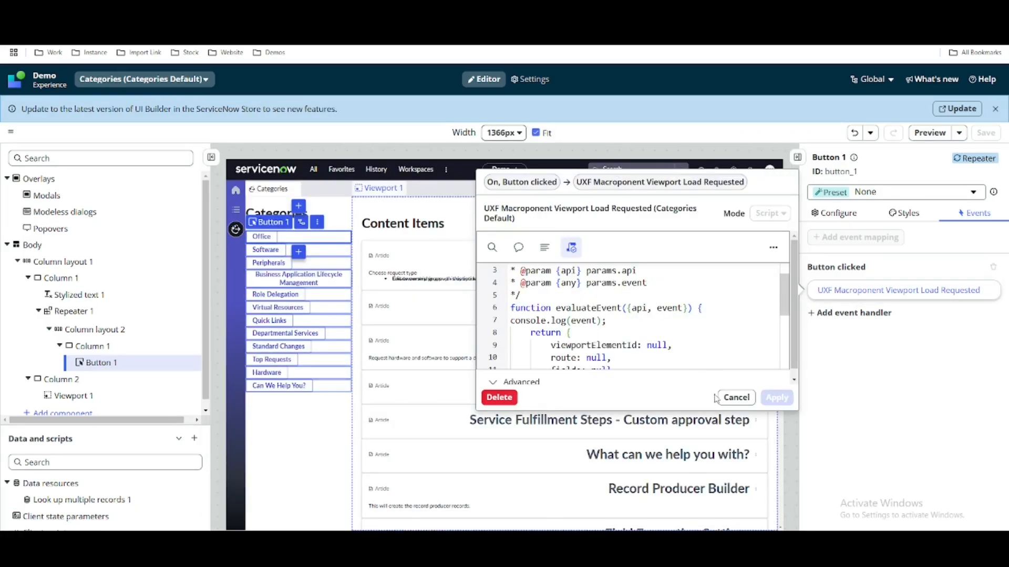
{"action": "left_click", "coordinate": [733, 398]}
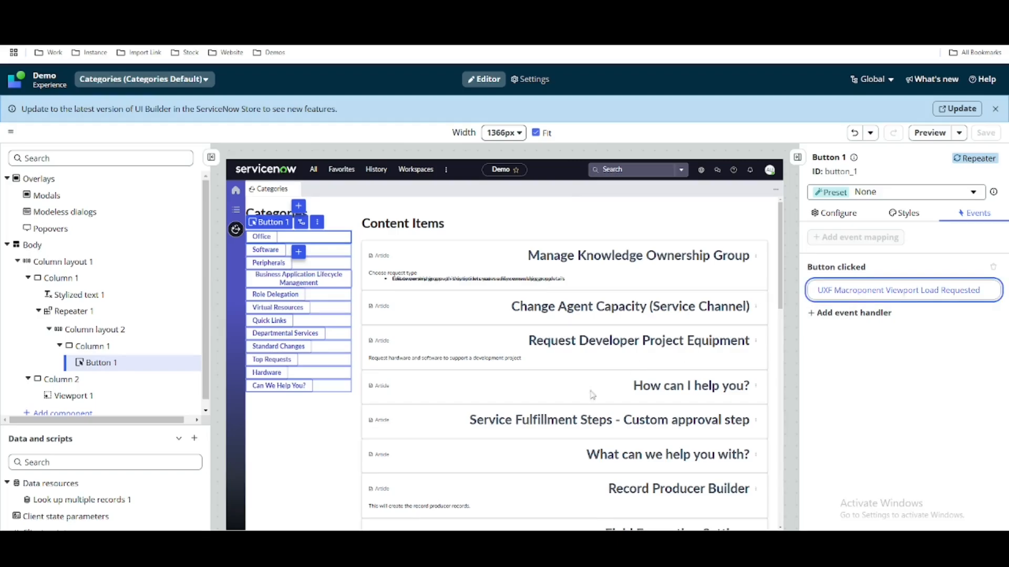
{"action": "left_click", "coordinate": [867, 297]}
{"action": "left_click", "coordinate": [496, 400]}
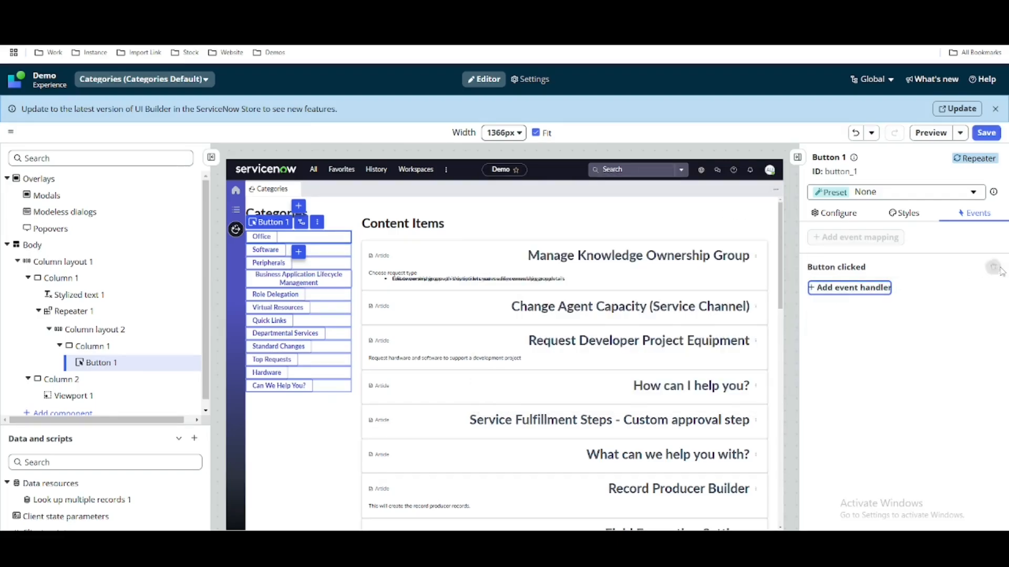
{"action": "left_click", "coordinate": [863, 288]}
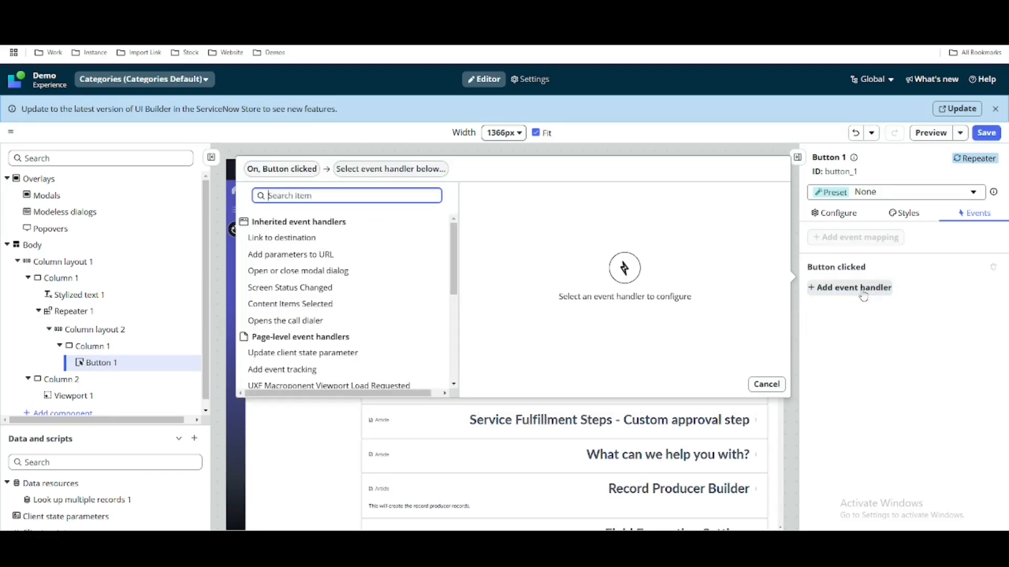
{"action": "left_click", "coordinate": [385, 390]}
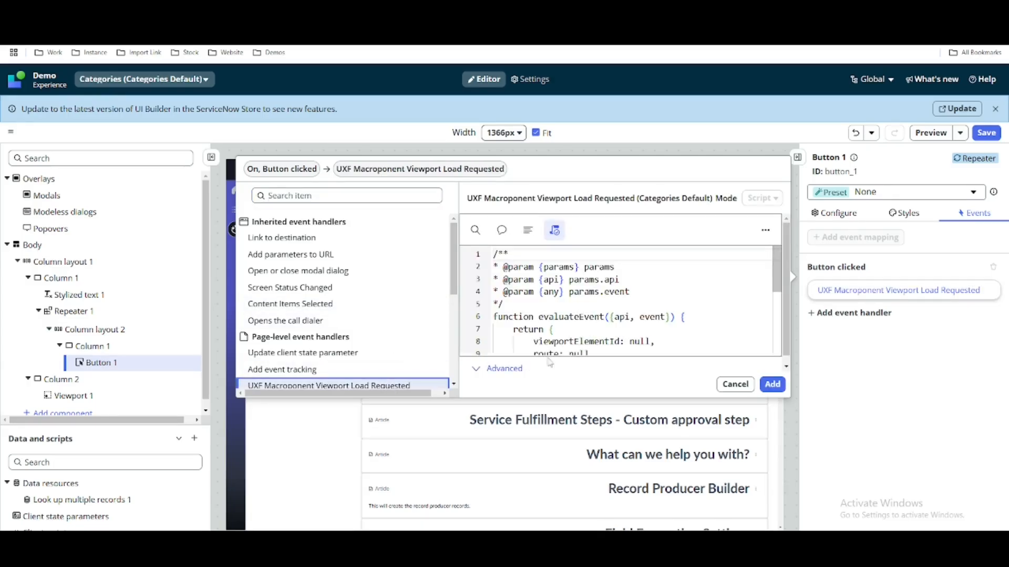
{"action": "scroll", "coordinate": [580, 313], "scroll_direction": "down", "scroll_amount": 1}
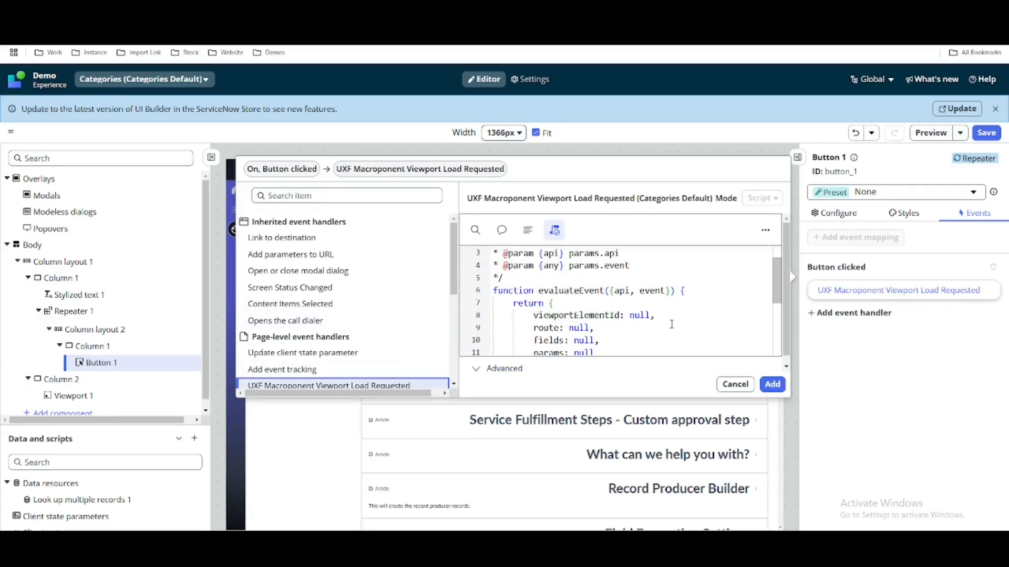
{"action": "double_click", "coordinate": [642, 317]}
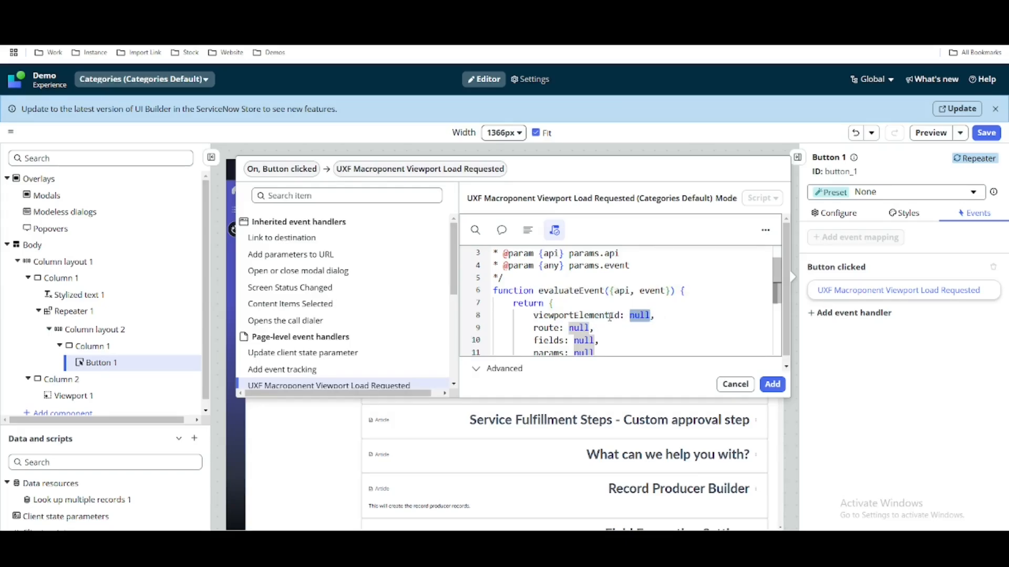
{"action": "left_click", "coordinate": [735, 384]}
Check Viewport 1's ID, then give Button 1's click event a UXF Macroponent Viewport Load Requested handler with viewportElementId 'viewport_1'
{"action": "left_click", "coordinate": [463, 343]}
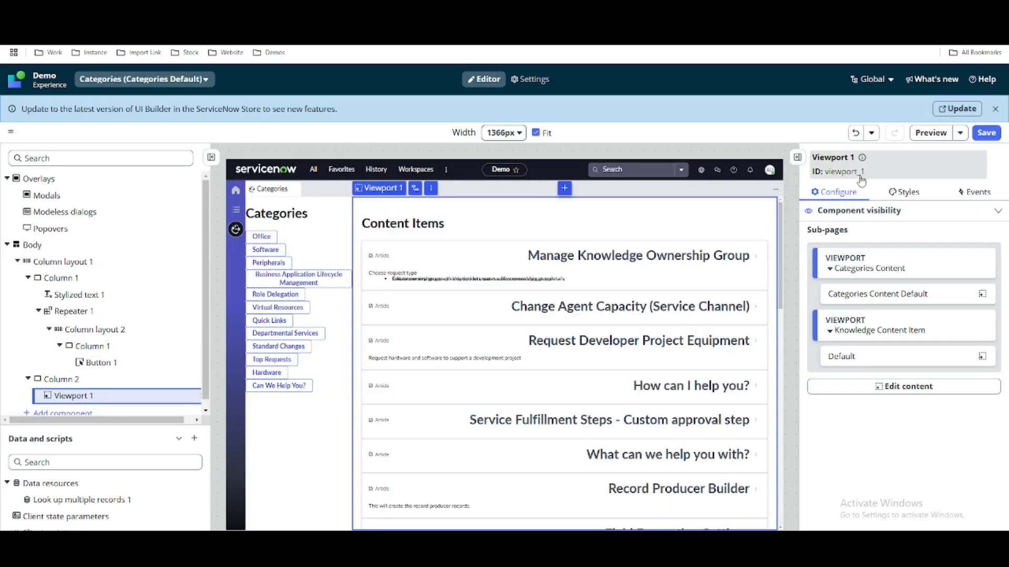
{"action": "left_click", "coordinate": [124, 362]}
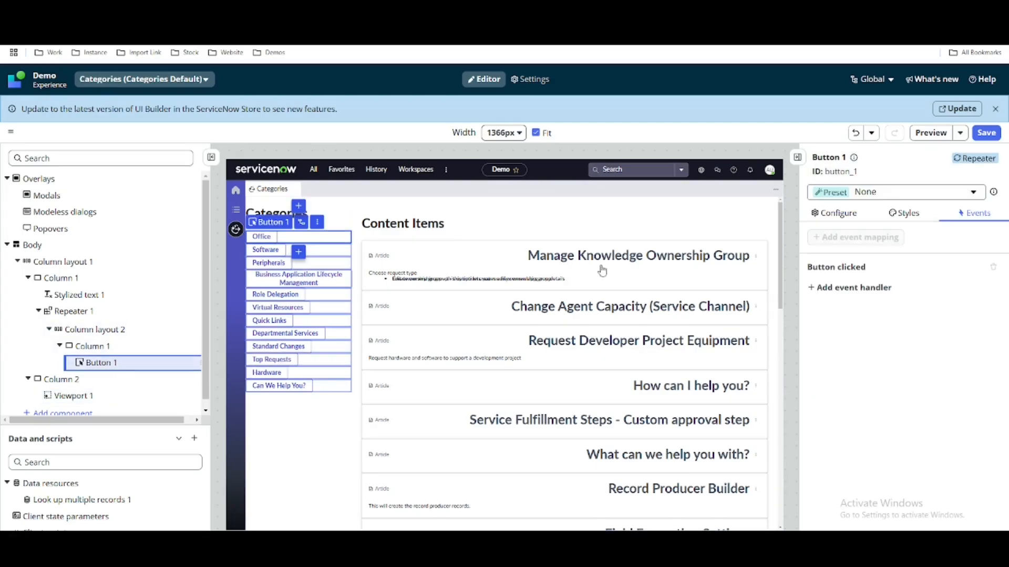
{"action": "left_click", "coordinate": [880, 288]}
{"action": "left_click", "coordinate": [348, 386]}
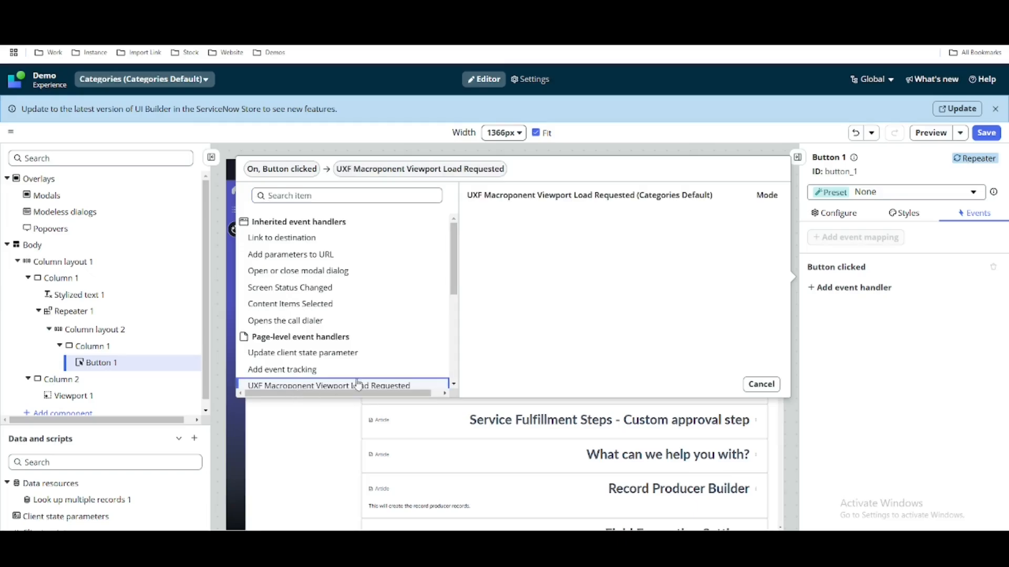
{"action": "double_click", "coordinate": [637, 342]}
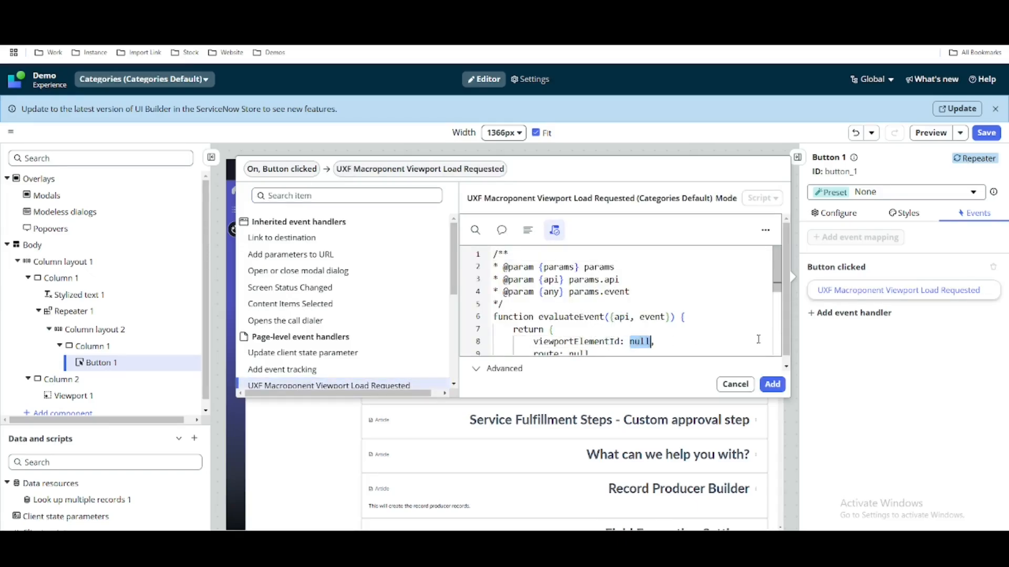
{"action": "type", "text": "'viewport"}
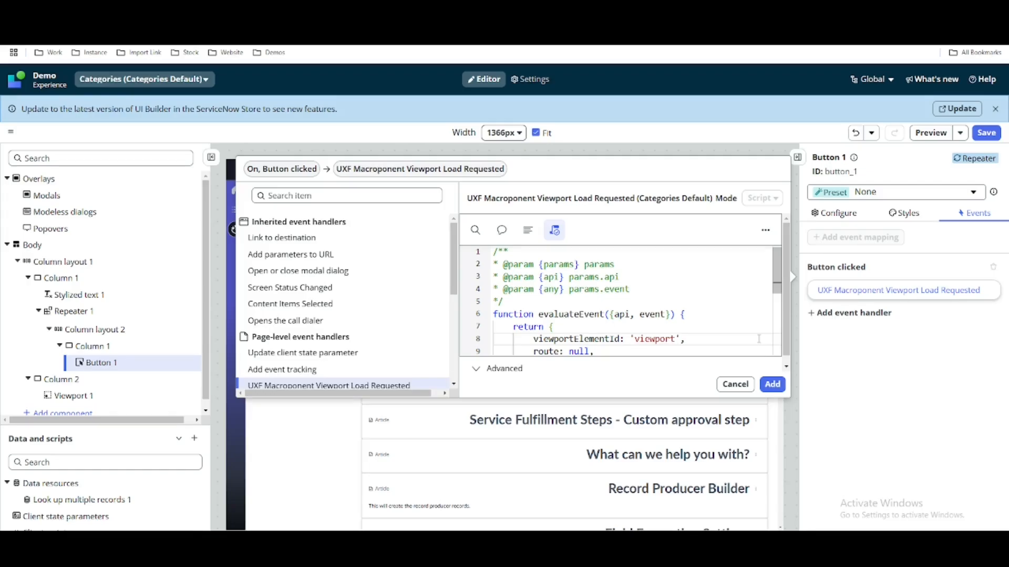
{"action": "type", "text": "_1"}
Set the handler script's route to 'categories-content', copying the path without its slashes from the text notes
{"action": "scroll", "coordinate": [630, 299], "scroll_direction": "down", "scroll_amount": 1}
{"action": "double_click", "coordinate": [580, 325]}
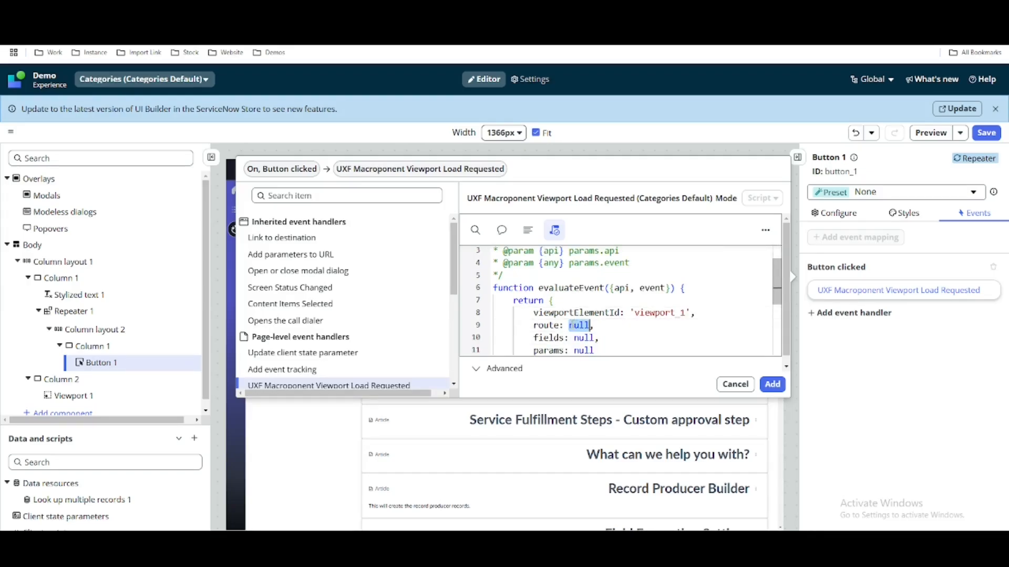
{"action": "key", "text": "alt+Tab"}
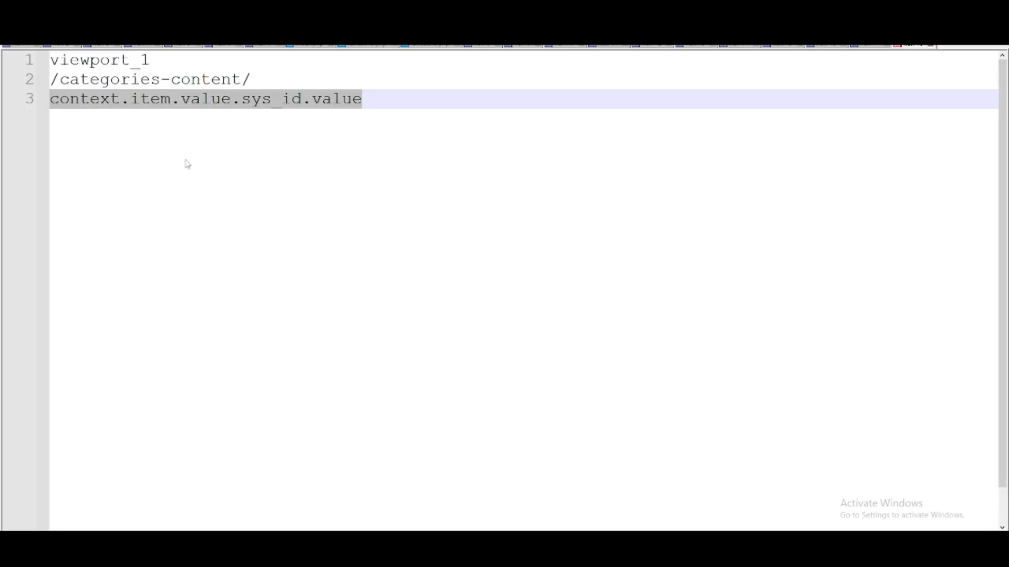
{"action": "left_click_drag", "start_coordinate": [240, 78], "coordinate": [60, 80]}
{"action": "key", "text": "ctrl+c"}
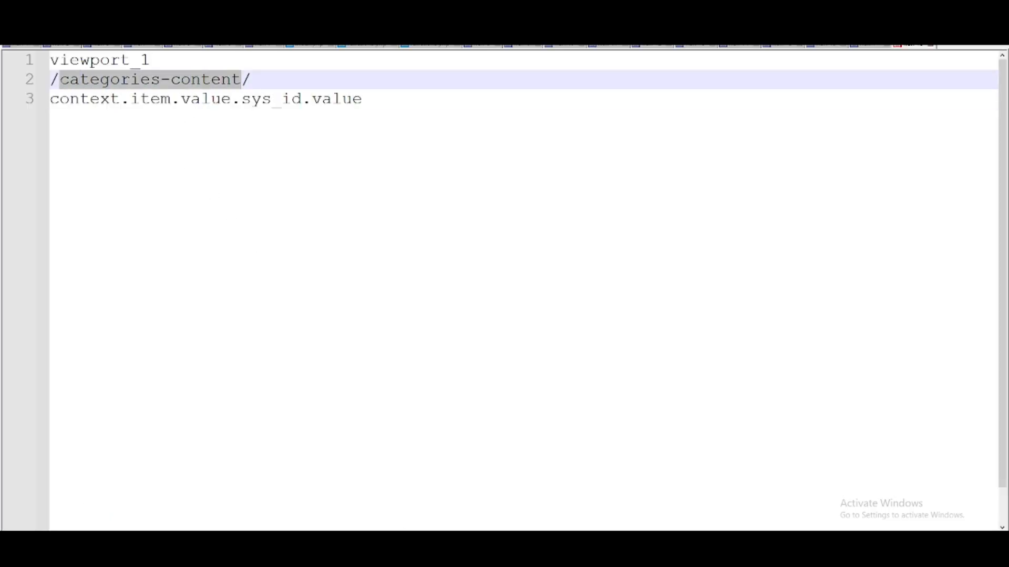
{"action": "key", "text": "alt+Tab"}
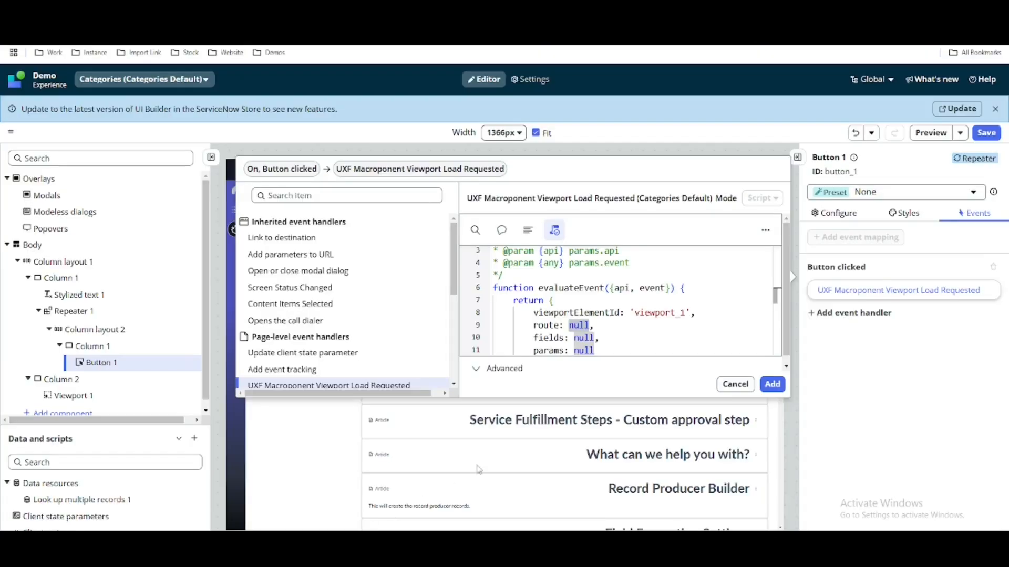
{"action": "double_click", "coordinate": [579, 326]}
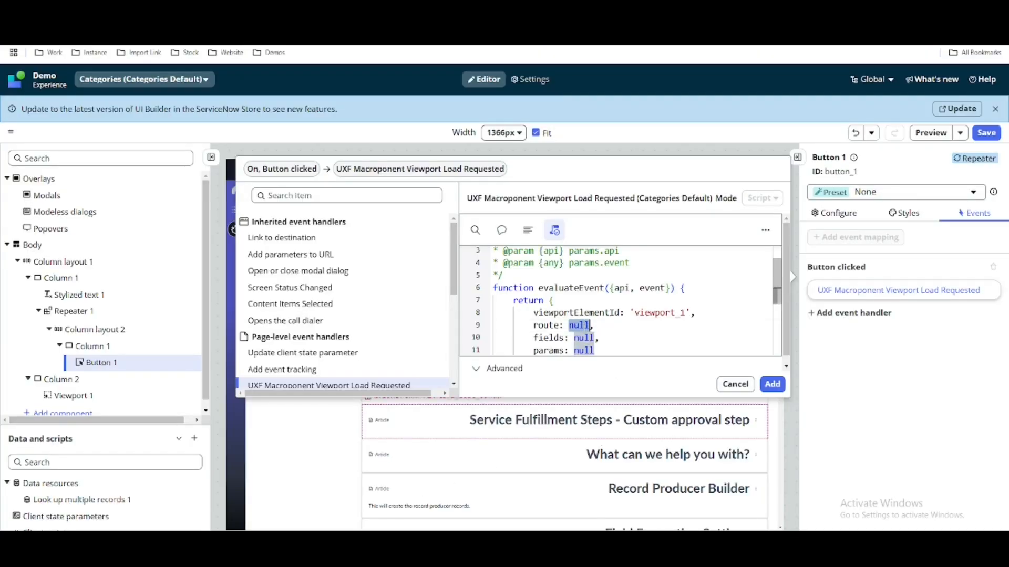
{"action": "key", "text": "BackSpace"}
{"action": "type", "text": "'"}
{"action": "key", "text": "ctrl+v"}
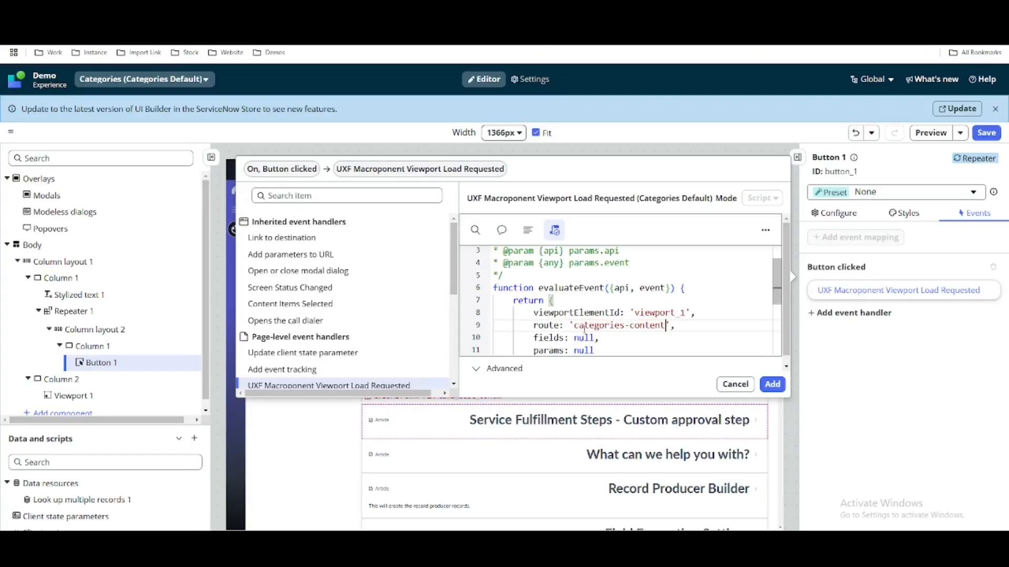
Set the handler script's params to {"id":context.item.value.sys_id.value}, copying the path from the text notes
{"action": "scroll", "coordinate": [584, 329], "scroll_direction": "down", "scroll_amount": 2}
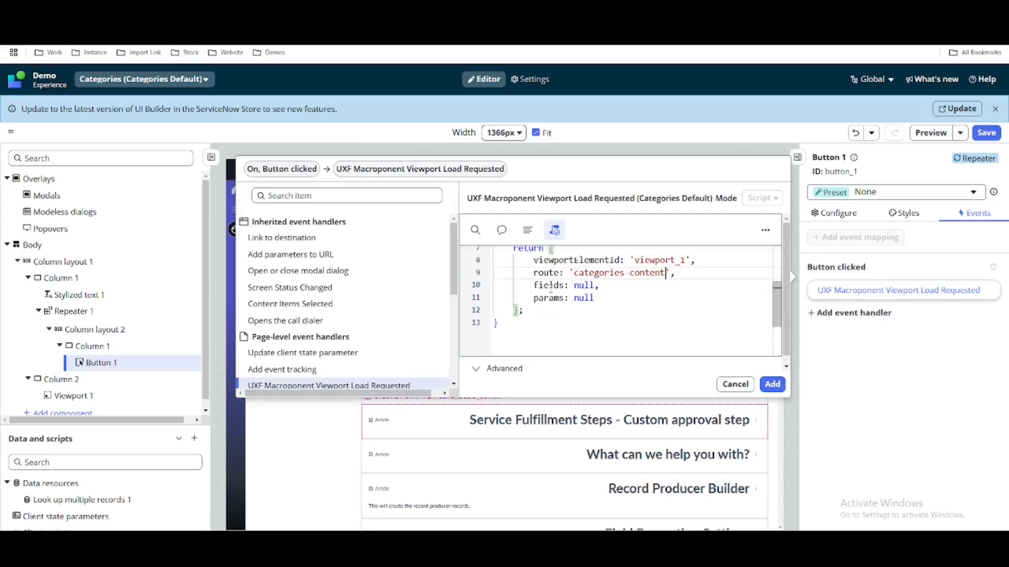
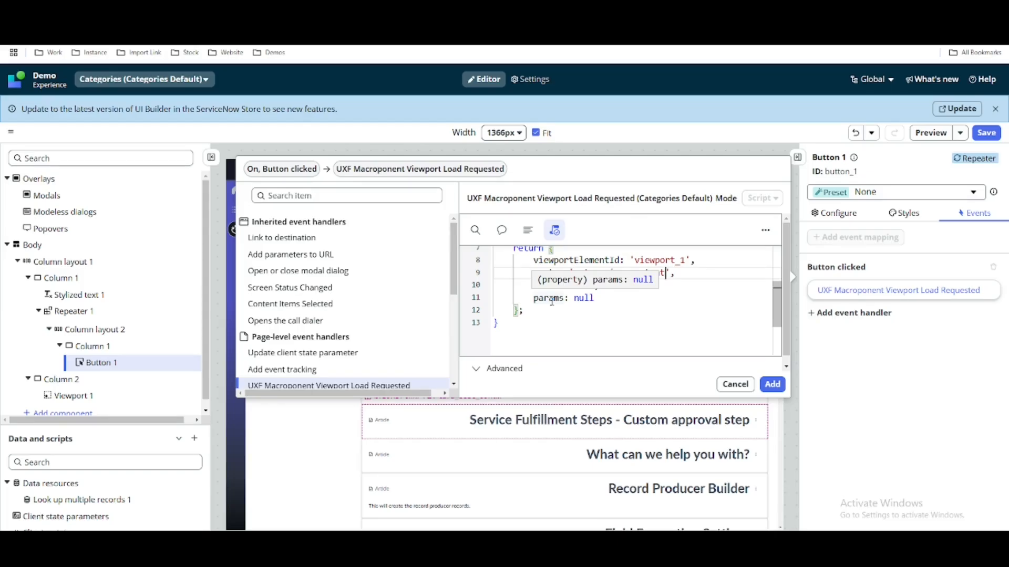
{"action": "double_click", "coordinate": [583, 299]}
{"action": "key", "text": "BackSpace"}
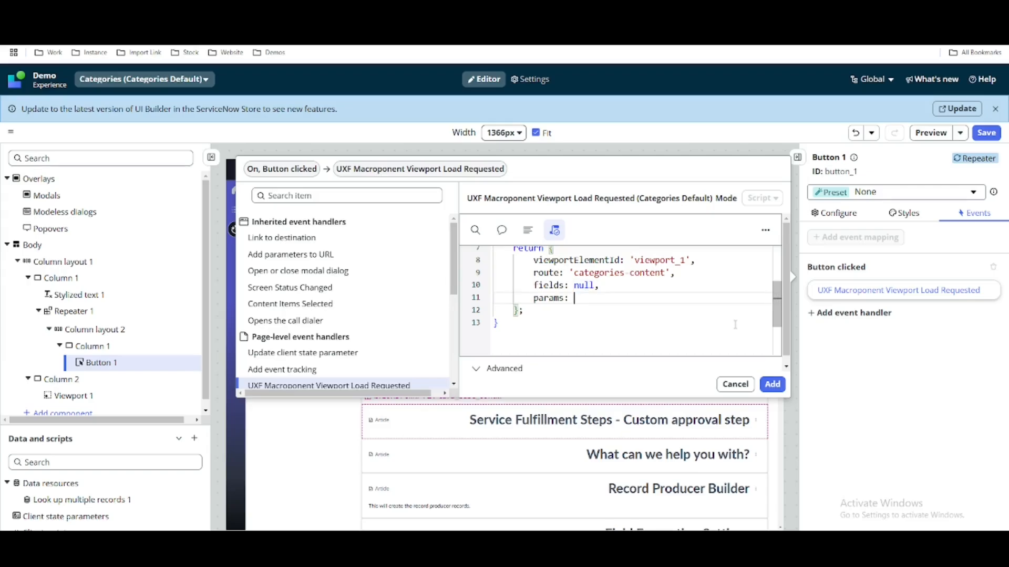
{"action": "type", "text": "{\"id\":"}
{"action": "key", "text": "alt+Tab"}
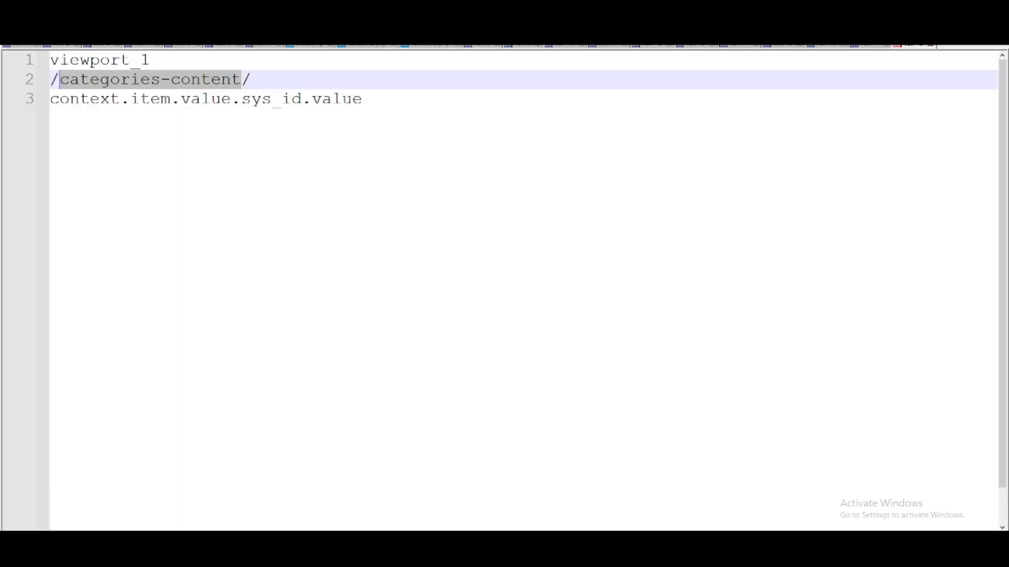
{"action": "left_click_drag", "start_coordinate": [393, 110], "coordinate": [49, 99]}
{"action": "key", "text": "ctrl+c"}
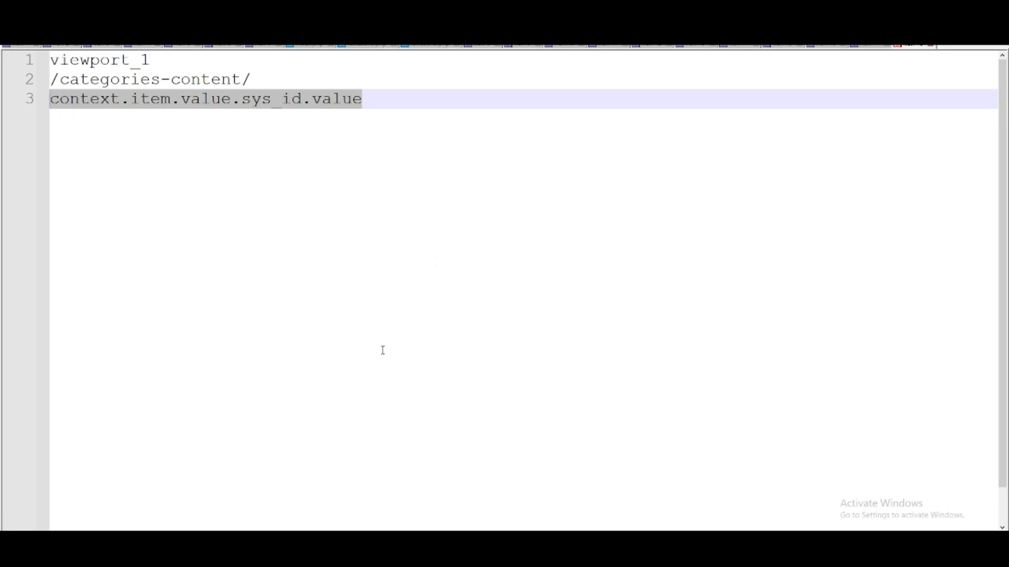
{"action": "key", "text": "alt+Tab"}
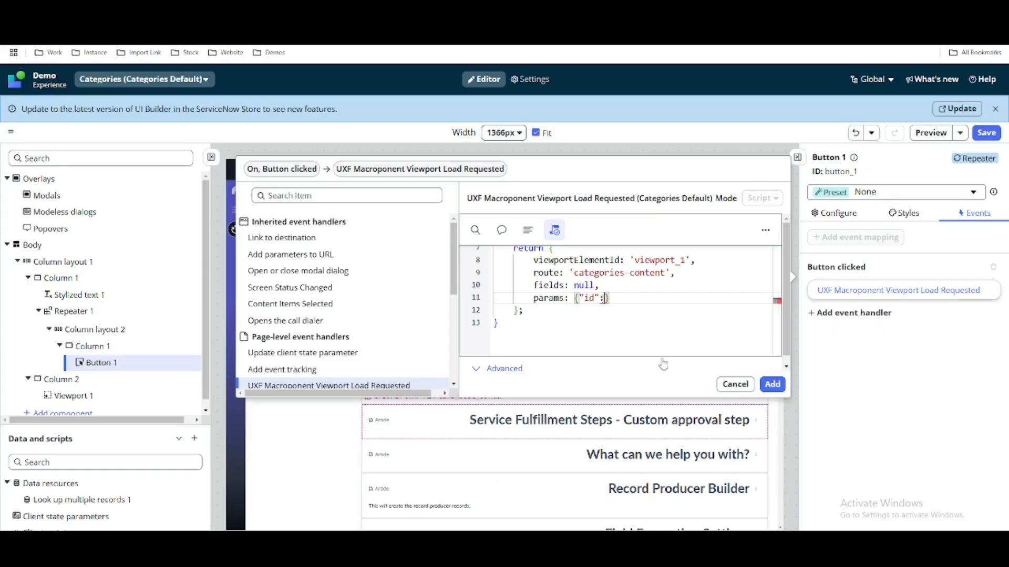
{"action": "key", "text": "ctrl+v"}
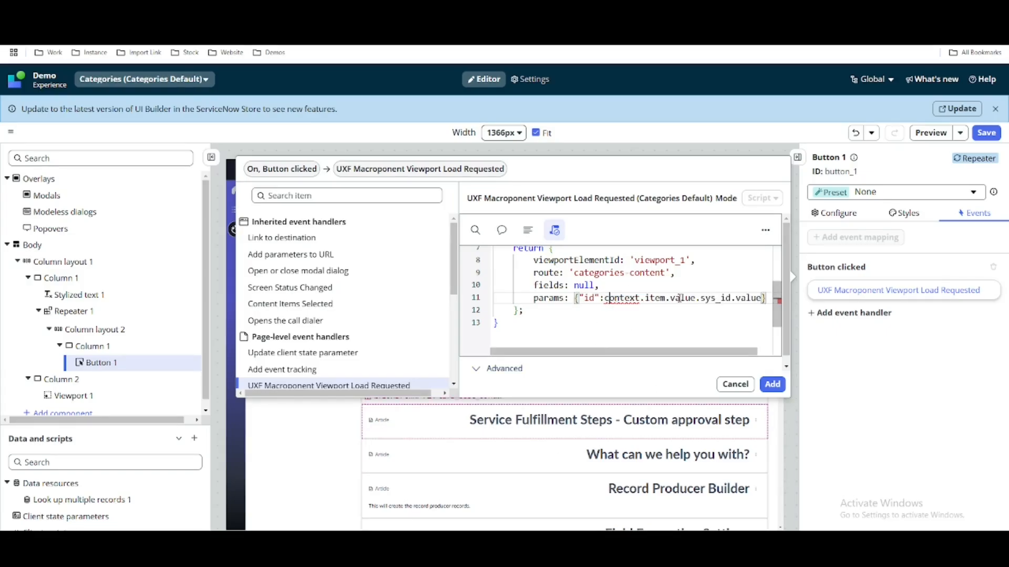
Prefix the id path in params with event., add the handler to Button 1 and save the page
{"action": "scroll", "coordinate": [679, 298], "scroll_direction": "up", "scroll_amount": 2}
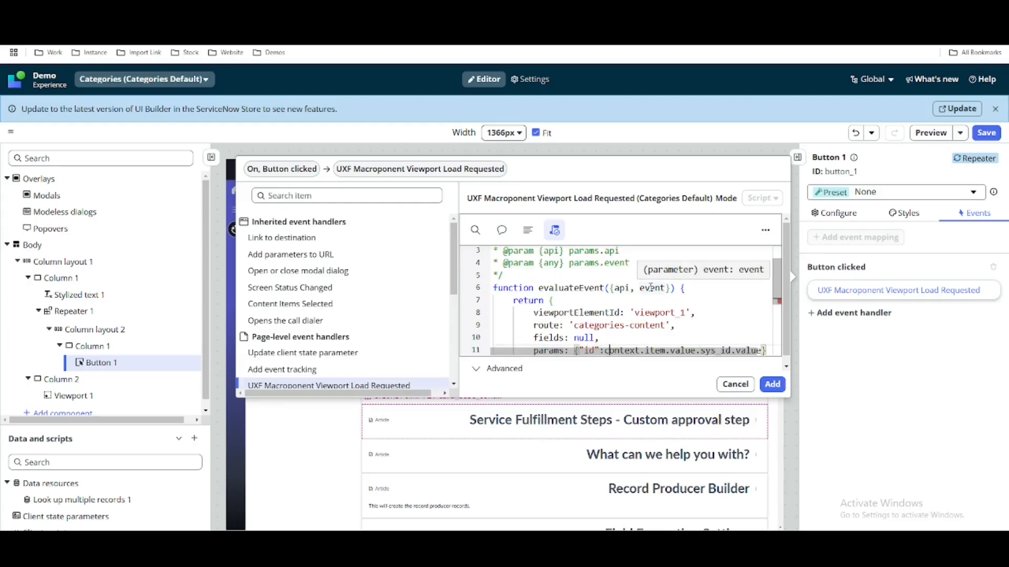
{"action": "scroll", "coordinate": [652, 288], "scroll_direction": "down", "scroll_amount": 1}
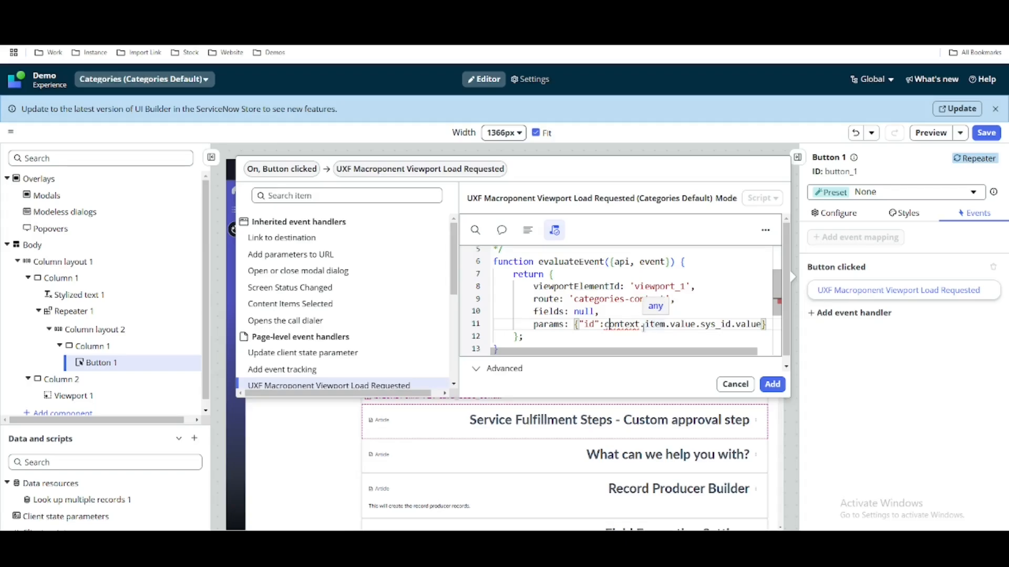
{"action": "type", "text": "event."}
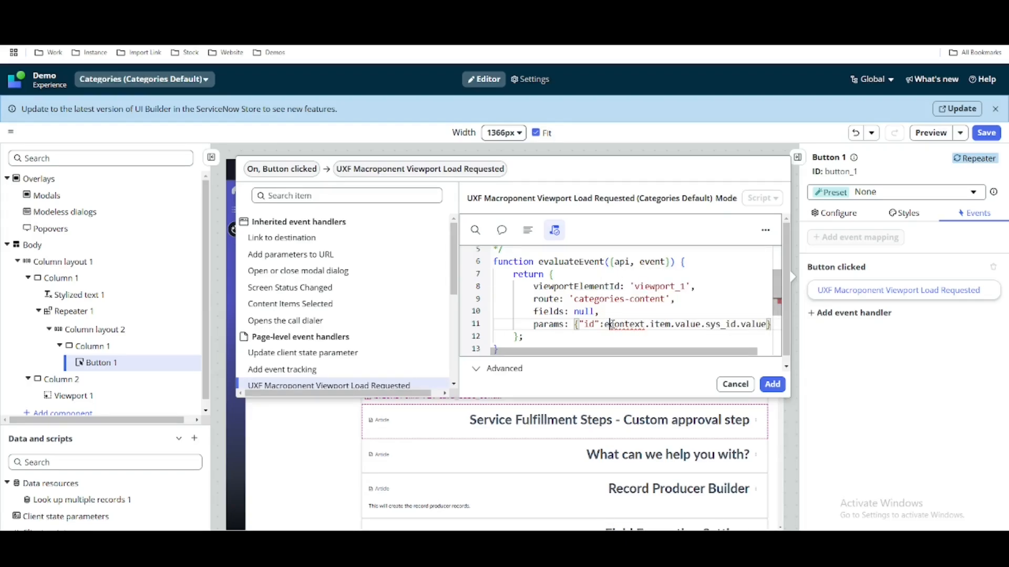
{"action": "left_click", "coordinate": [654, 312]}
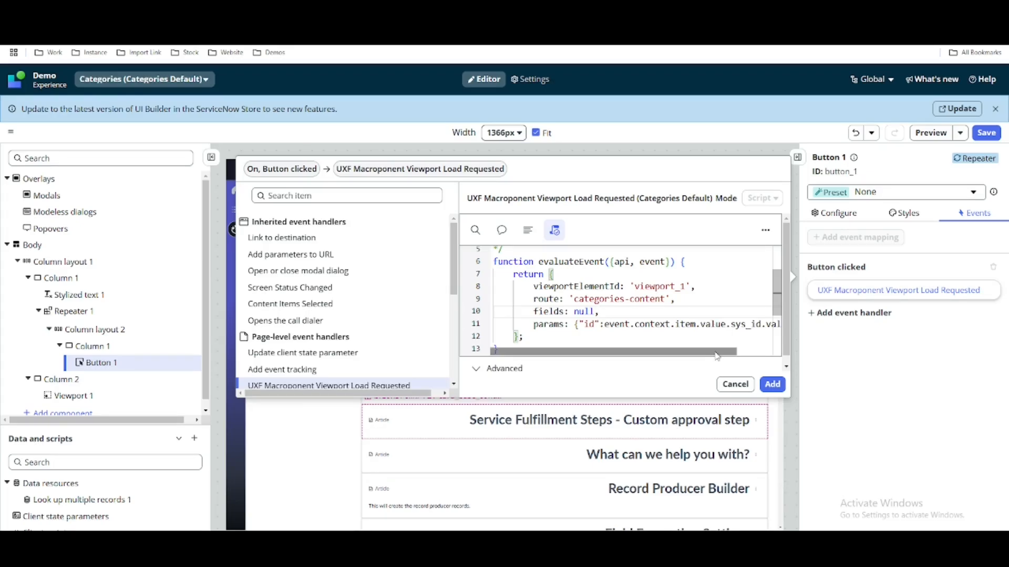
{"action": "left_click_drag", "start_coordinate": [716, 351], "coordinate": [695, 356]}
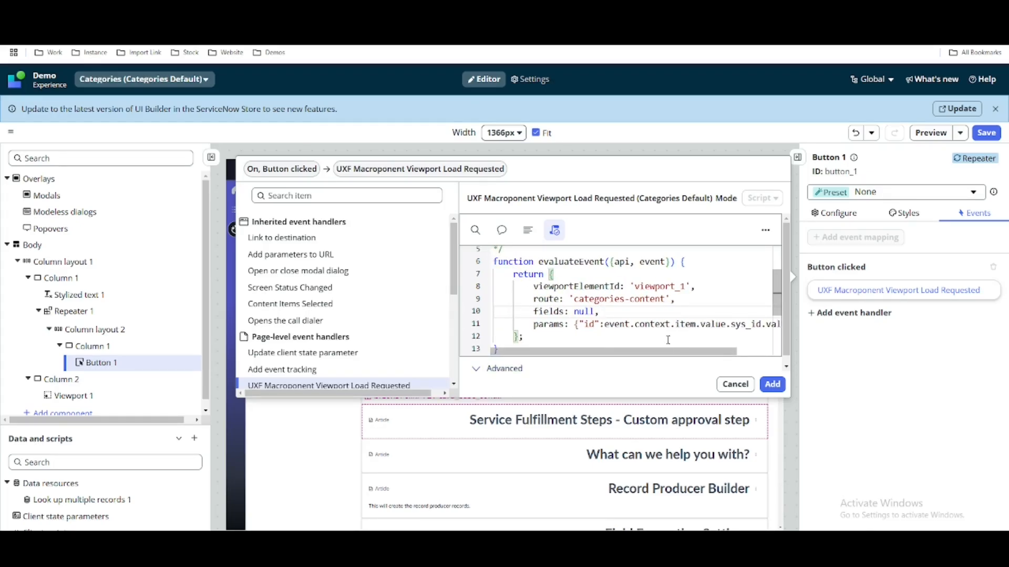
{"action": "left_click", "coordinate": [773, 384]}
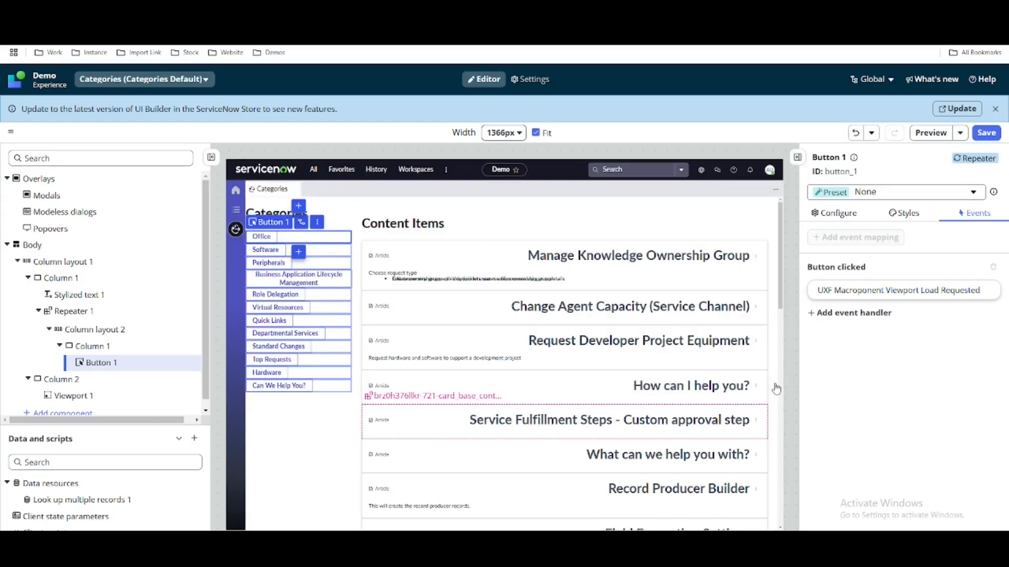
{"action": "left_click", "coordinate": [986, 133]}
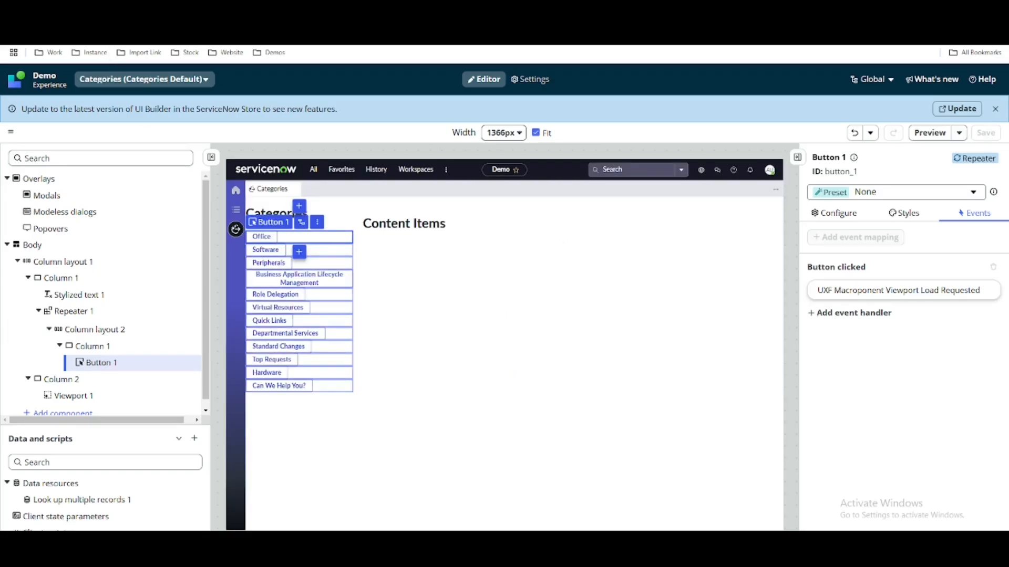
Test category buttons such as Business Application Lifecycle Management, Standard Changes and Hardware on the workspace's Categories page
{"action": "left_click", "coordinate": [189, 10]}
{"action": "left_click", "coordinate": [99, 319]}
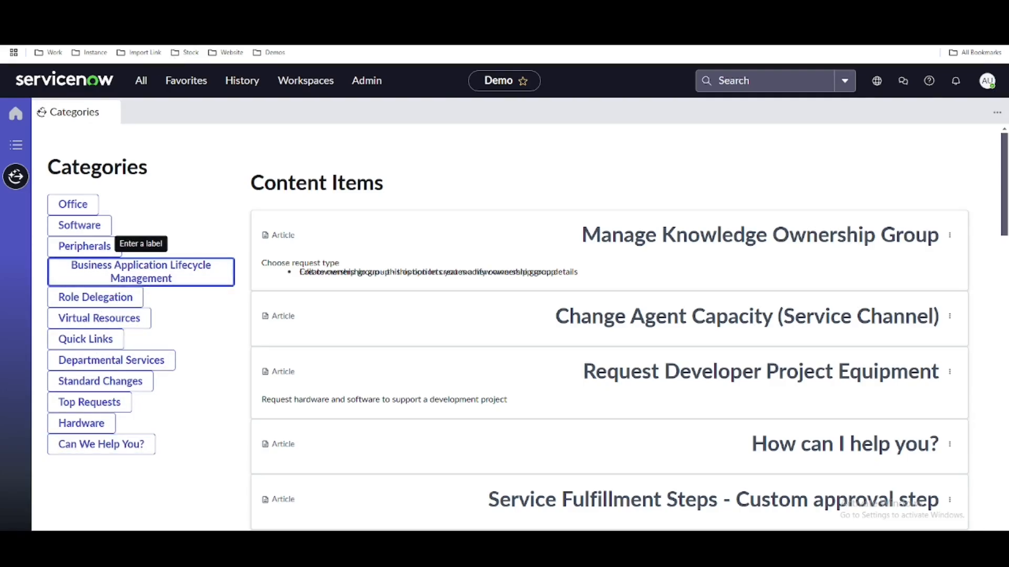
{"action": "key", "text": "ctrl+shift+Tab"}
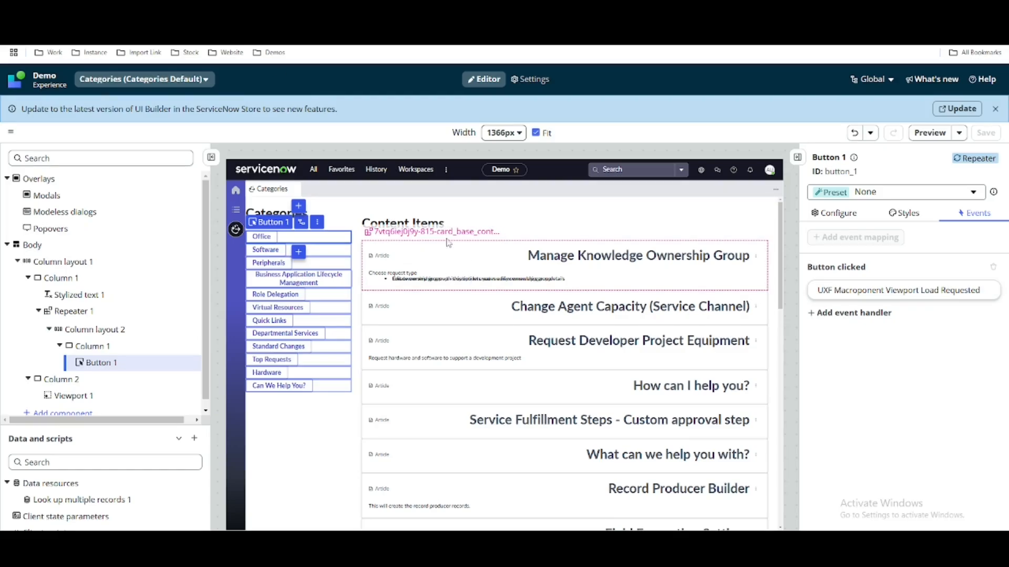
{"action": "key", "text": "ctrl+Tab"}
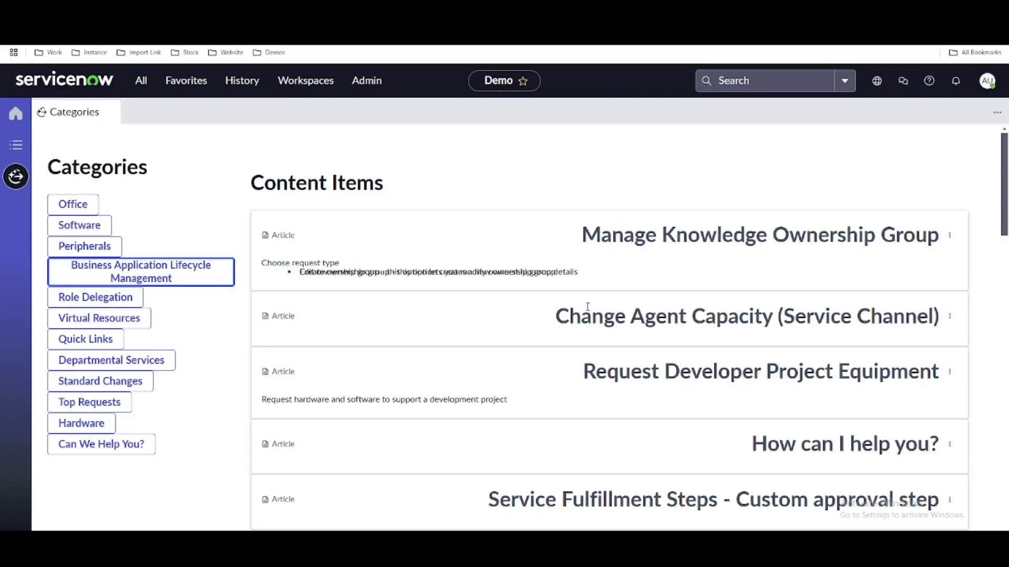
{"action": "left_click", "coordinate": [63, 339]}
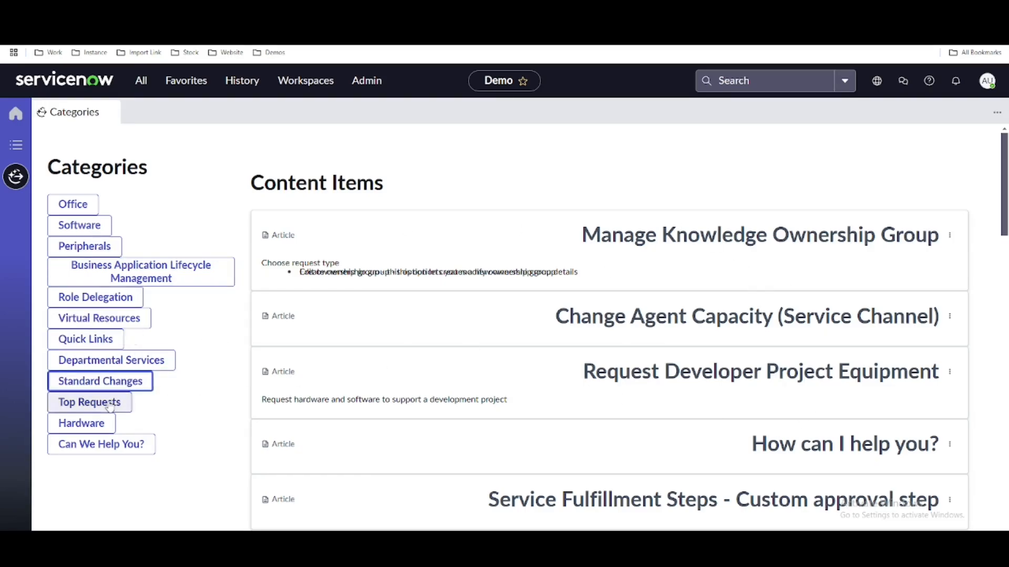
{"action": "left_click", "coordinate": [104, 424]}
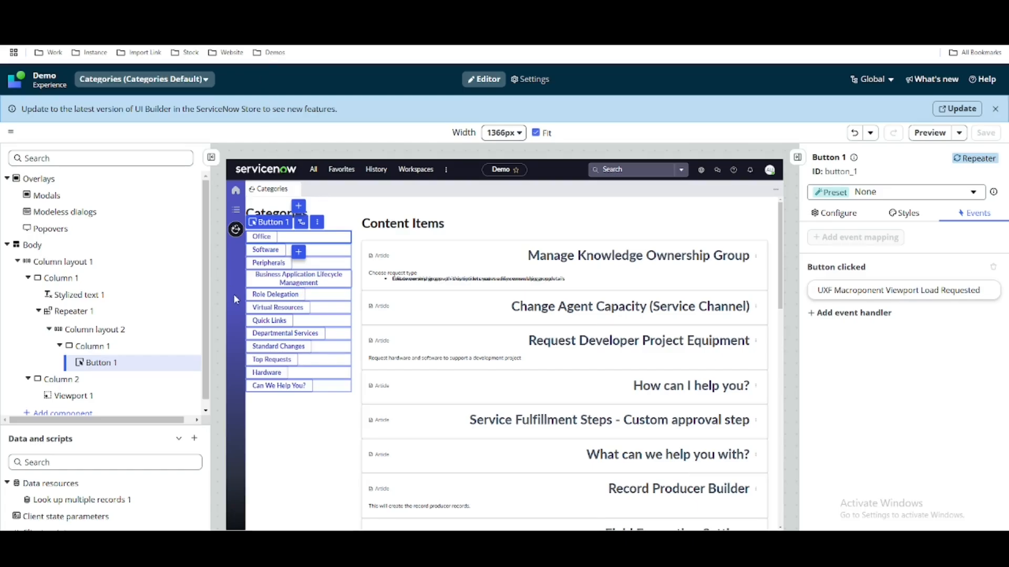
Open Viewport 1's Categories Content Default sub-page and check the configuration of Look up multiple records 2
{"action": "left_click", "coordinate": [92, 401]}
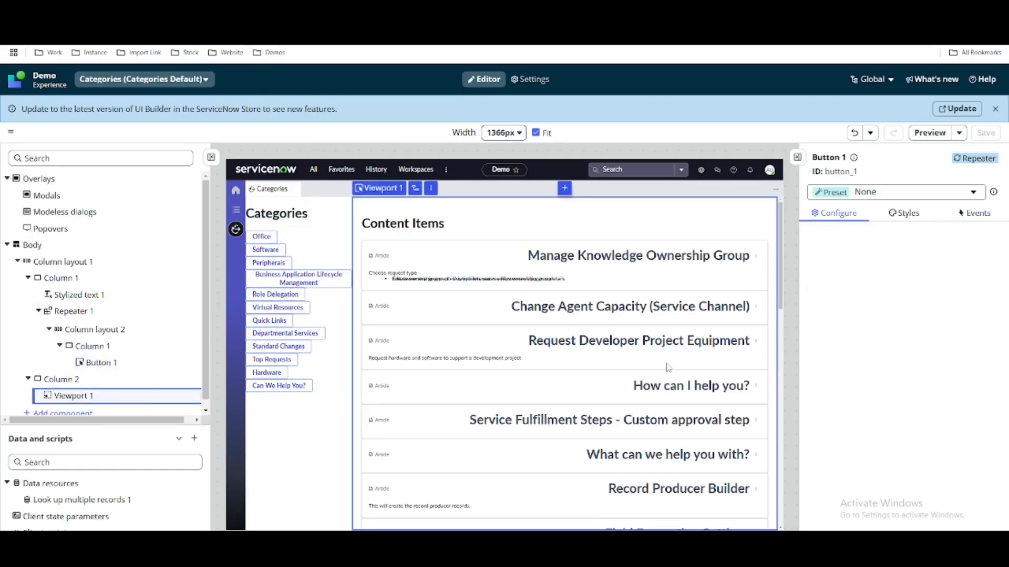
{"action": "left_click", "coordinate": [895, 386]}
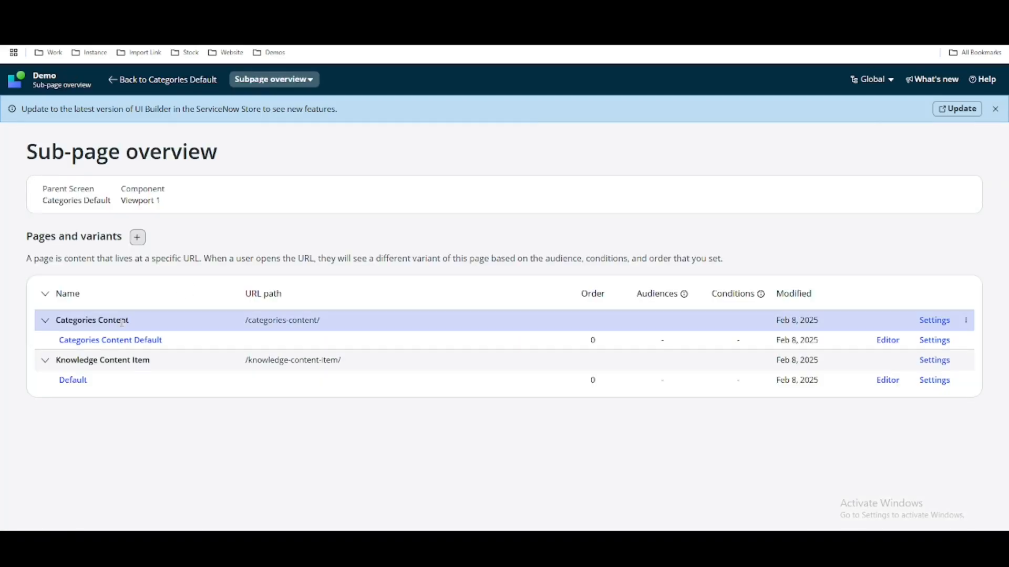
{"action": "left_click", "coordinate": [109, 339]}
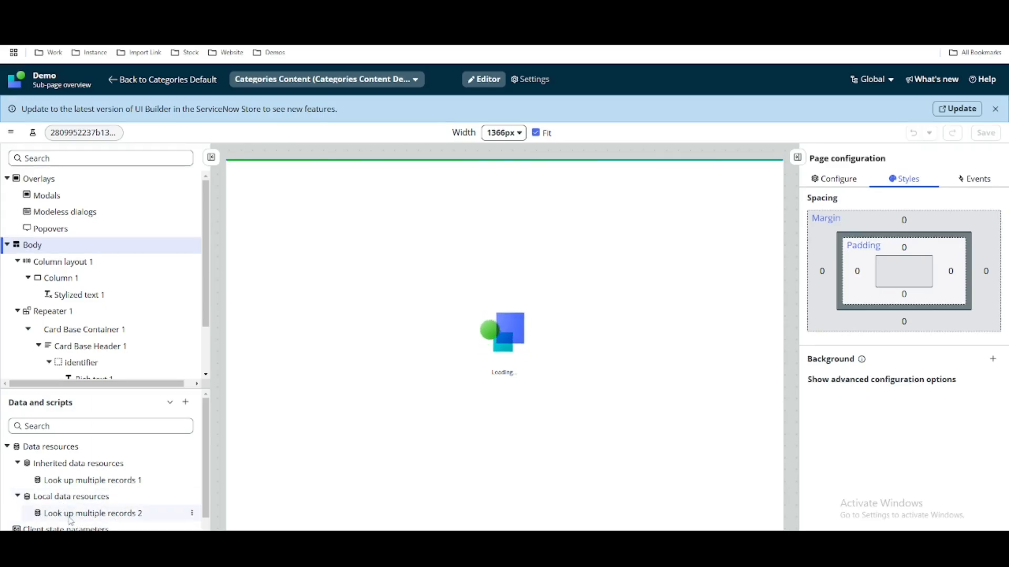
{"action": "left_click", "coordinate": [120, 518]}
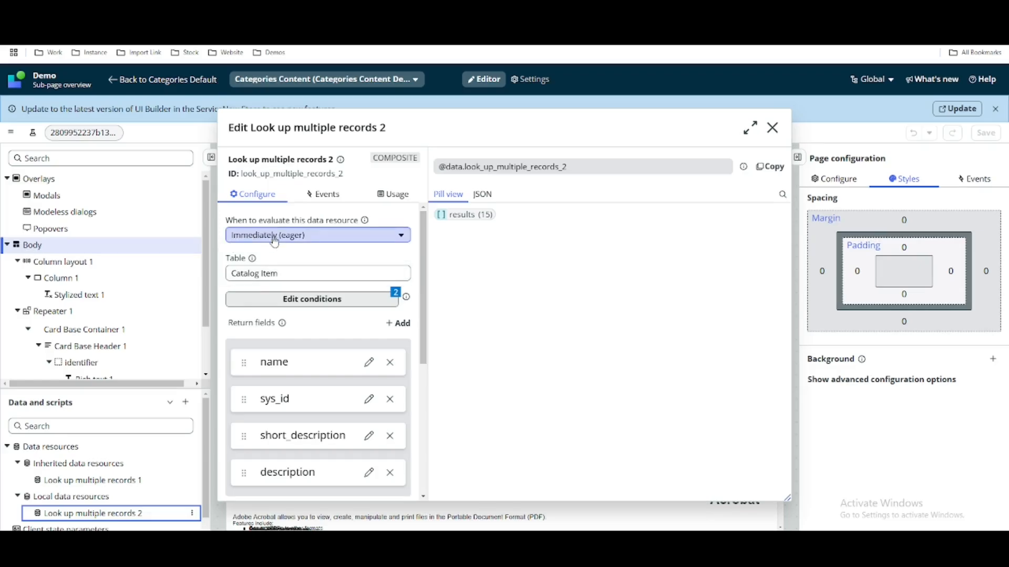
{"action": "left_click", "coordinate": [771, 129]}
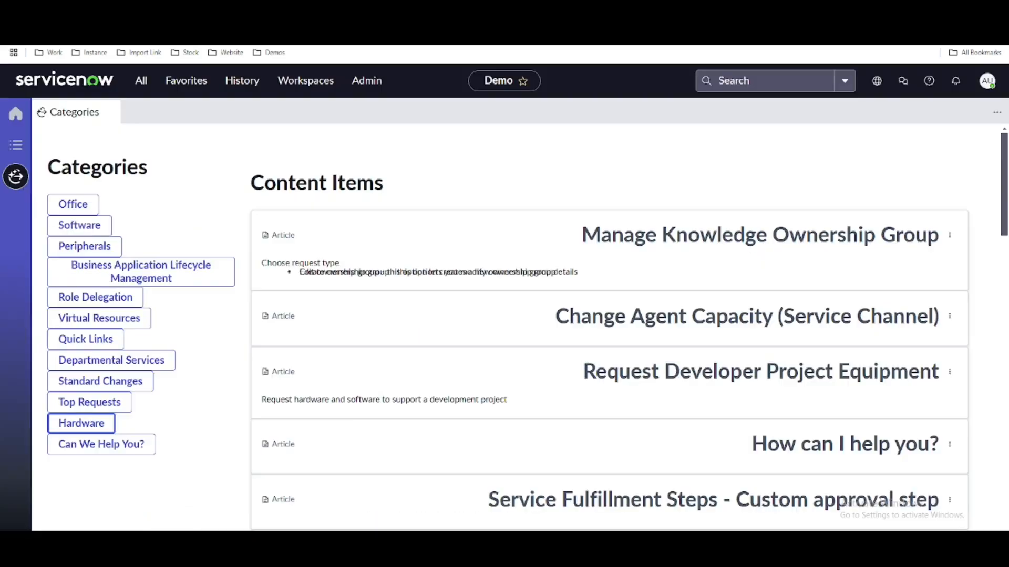
Test the Software, Office, Role Delegation, Business Application Lifecycle Management, Departmental Services and Quick Links category buttons on the workspace's Categories page
{"action": "left_click", "coordinate": [90, 227]}
{"action": "left_click", "coordinate": [83, 208]}
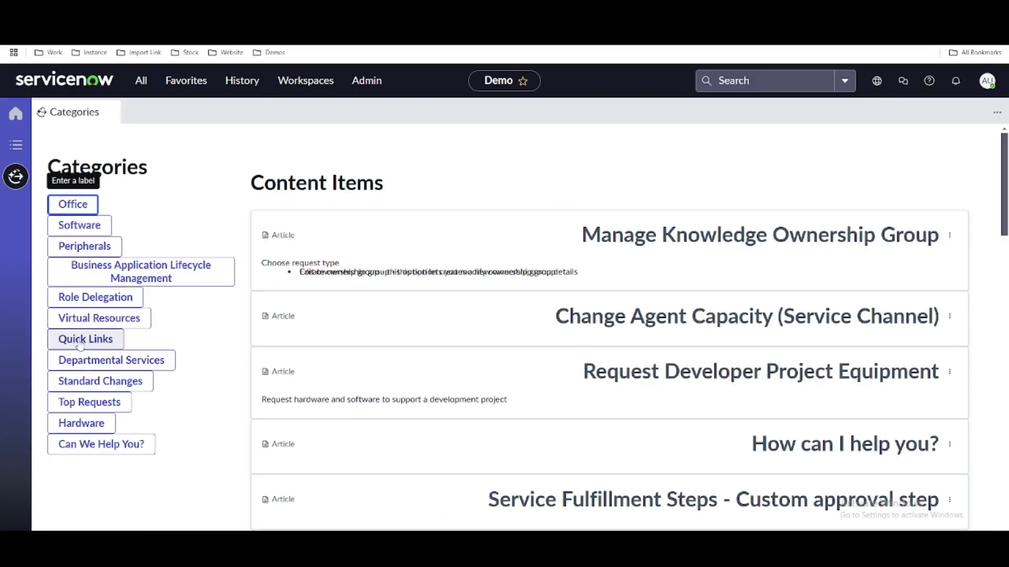
{"action": "left_click", "coordinate": [95, 298]}
{"action": "left_click", "coordinate": [106, 284]}
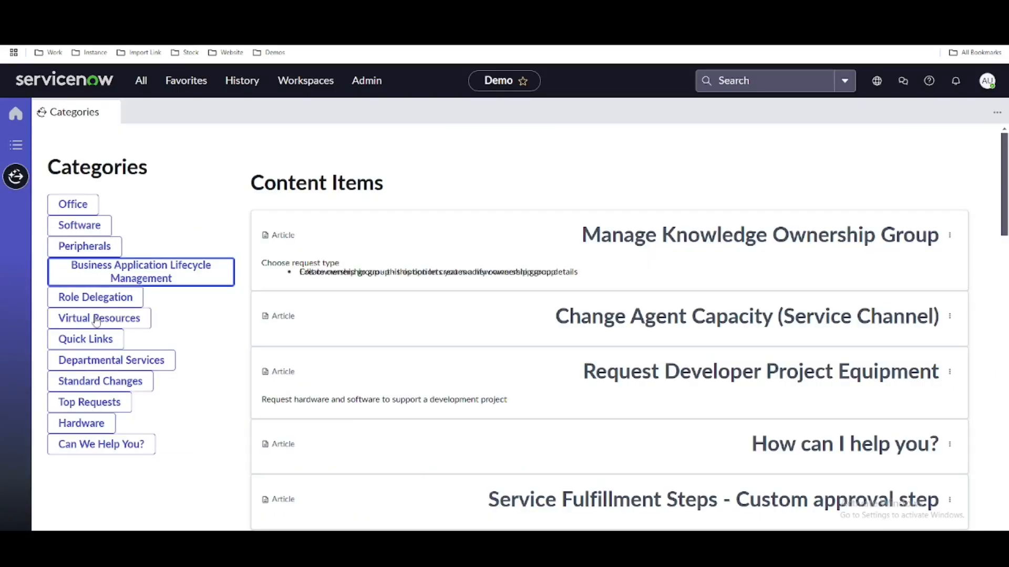
{"action": "left_click", "coordinate": [78, 367]}
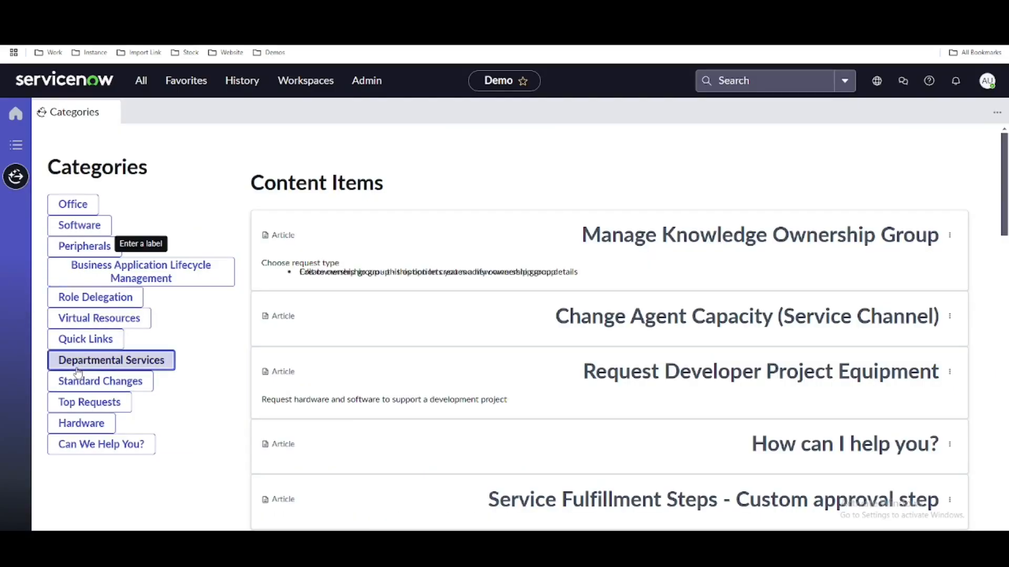
{"action": "left_click", "coordinate": [86, 342]}
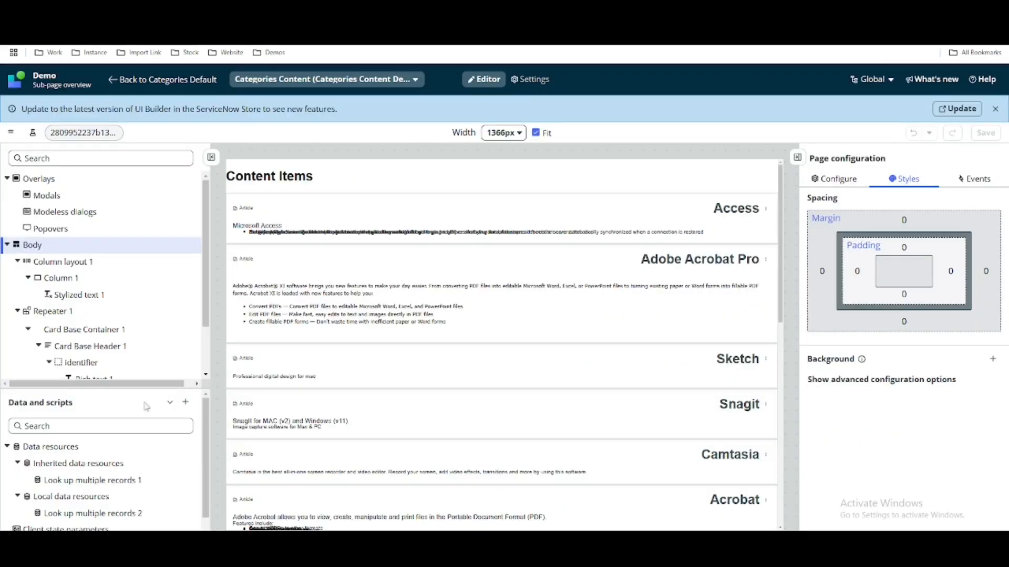
Map the sub-page Body's Page property changed event to the REFRESH handler of Look up multiple records 2
{"action": "left_click", "coordinate": [51, 249]}
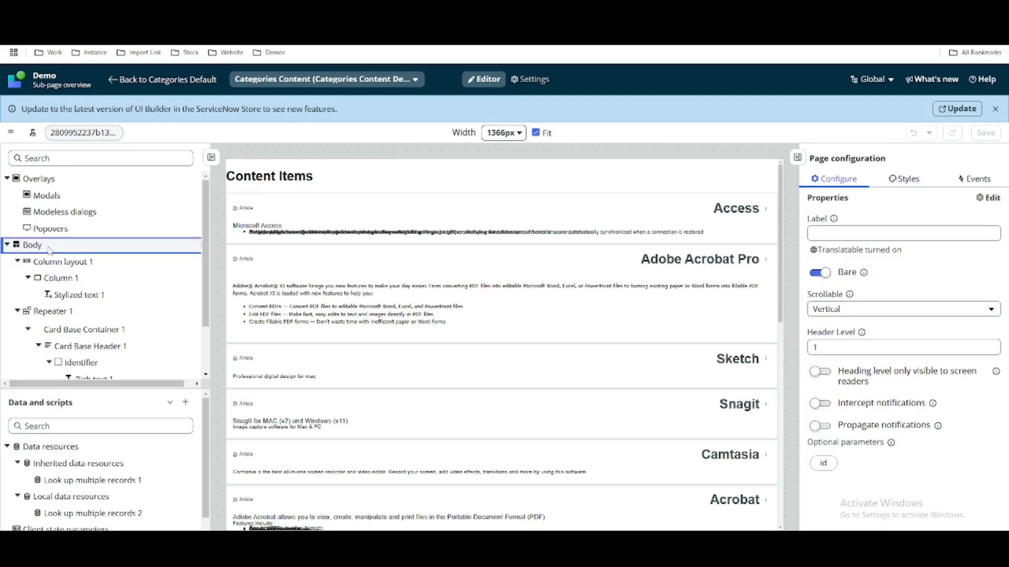
{"action": "left_click", "coordinate": [971, 181]}
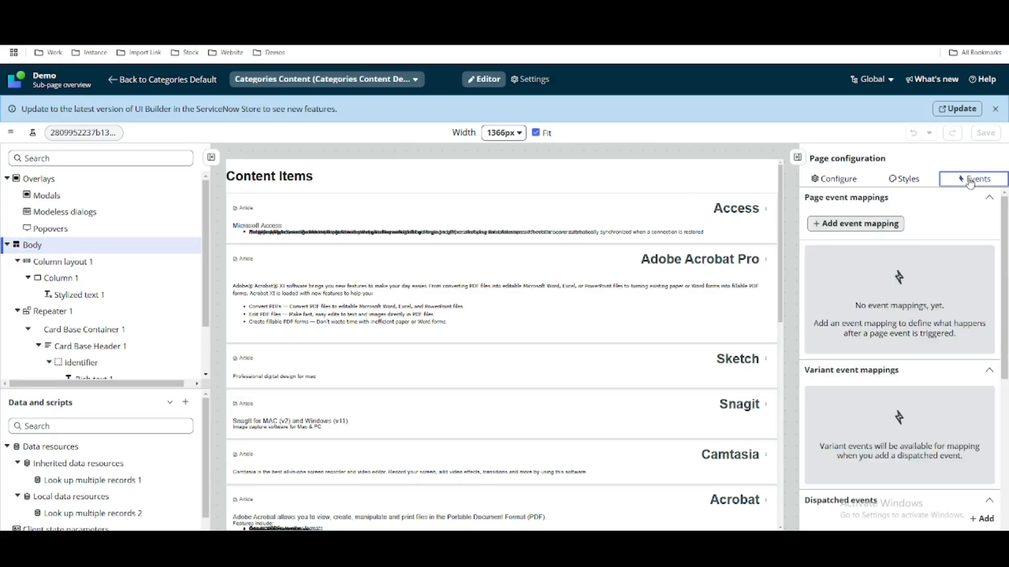
{"action": "left_click", "coordinate": [861, 225]}
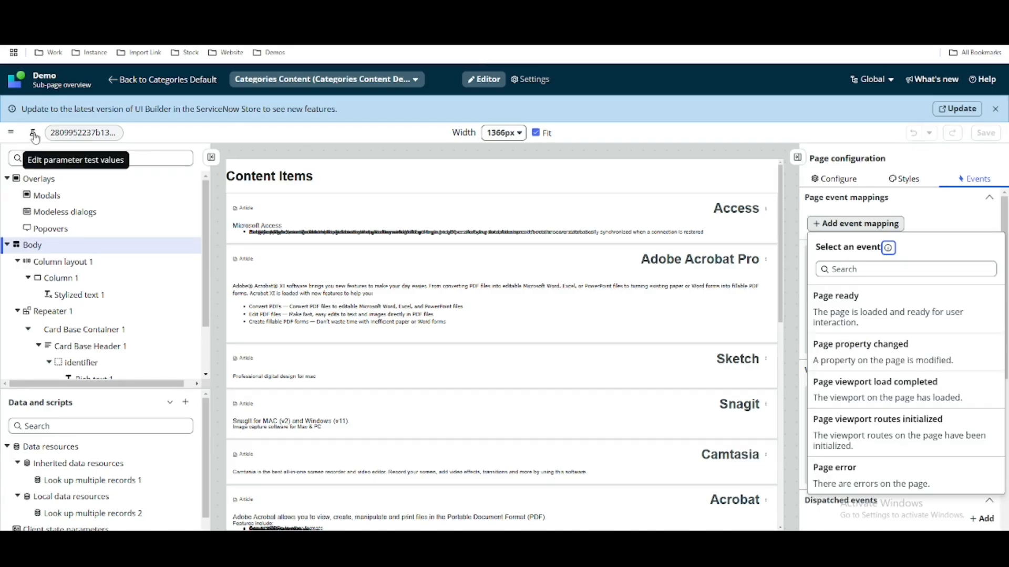
{"action": "left_click", "coordinate": [850, 357]}
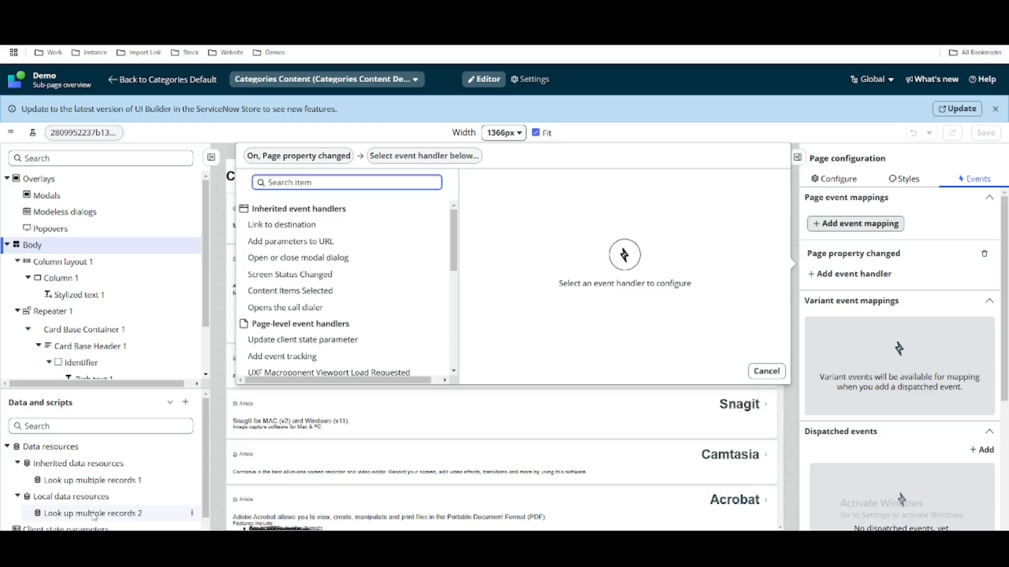
{"action": "scroll", "coordinate": [304, 310], "scroll_direction": "down", "scroll_amount": 10}
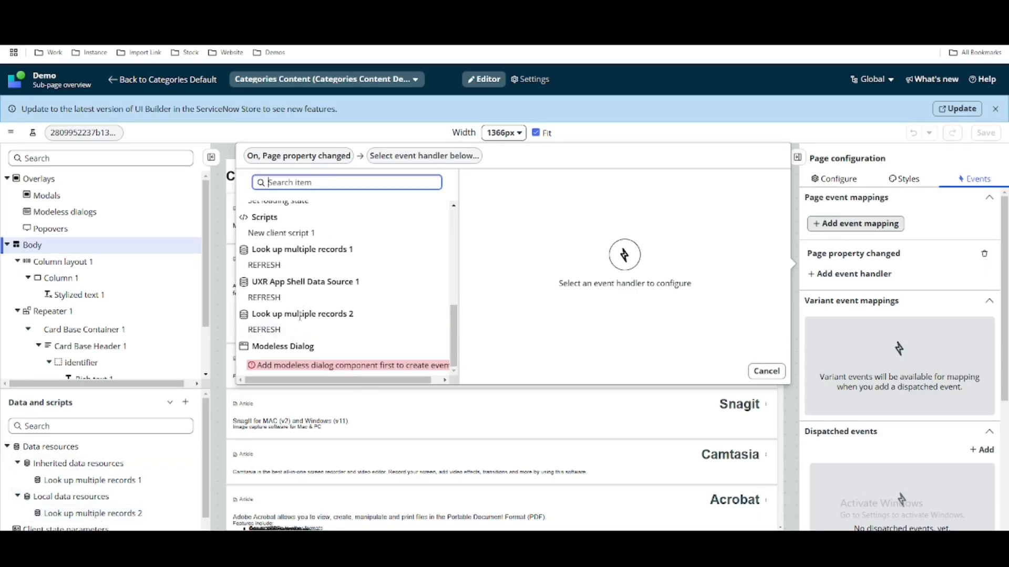
{"action": "left_click", "coordinate": [287, 331]}
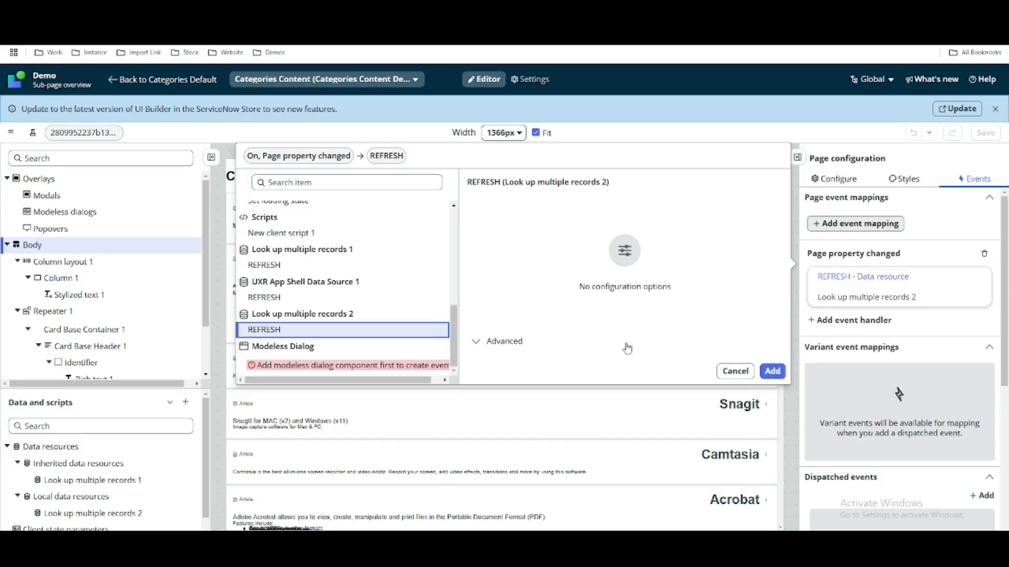
{"action": "left_click", "coordinate": [770, 371]}
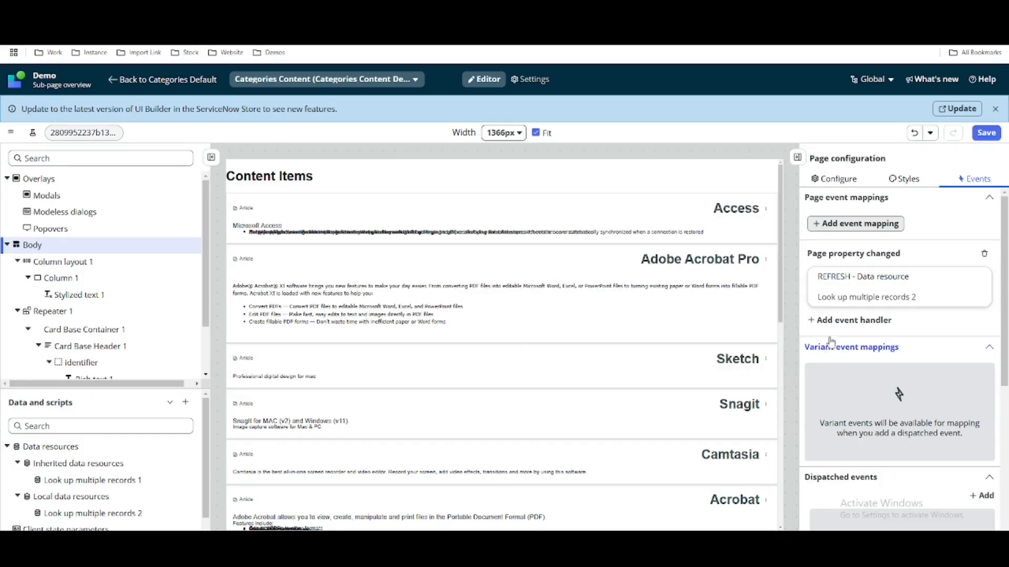
Add a Set loading state handler with Loading switched on to the Page property changed event
{"action": "left_click", "coordinate": [843, 325]}
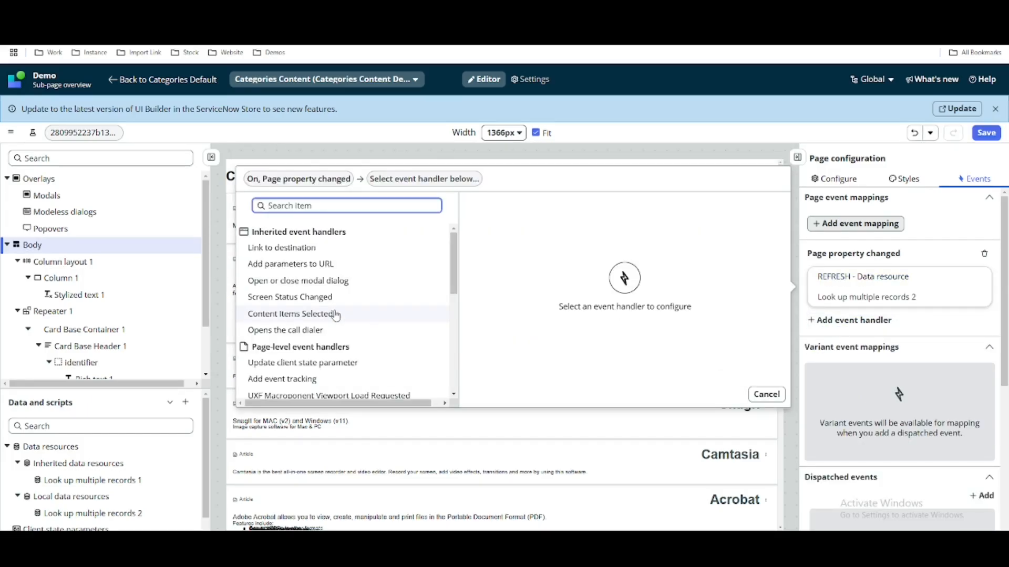
{"action": "scroll", "coordinate": [336, 314], "scroll_direction": "down", "scroll_amount": 3}
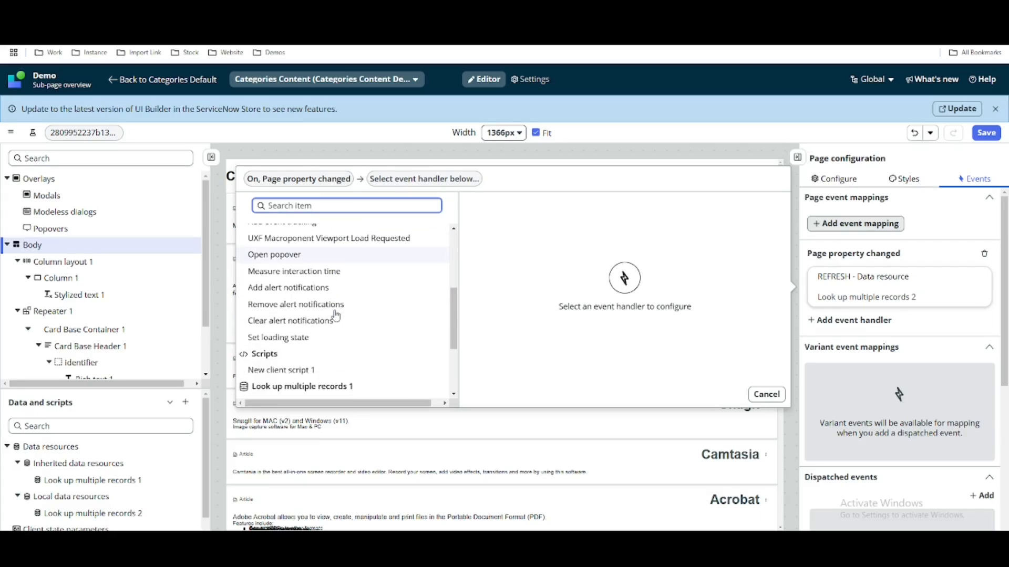
{"action": "left_click", "coordinate": [328, 337]}
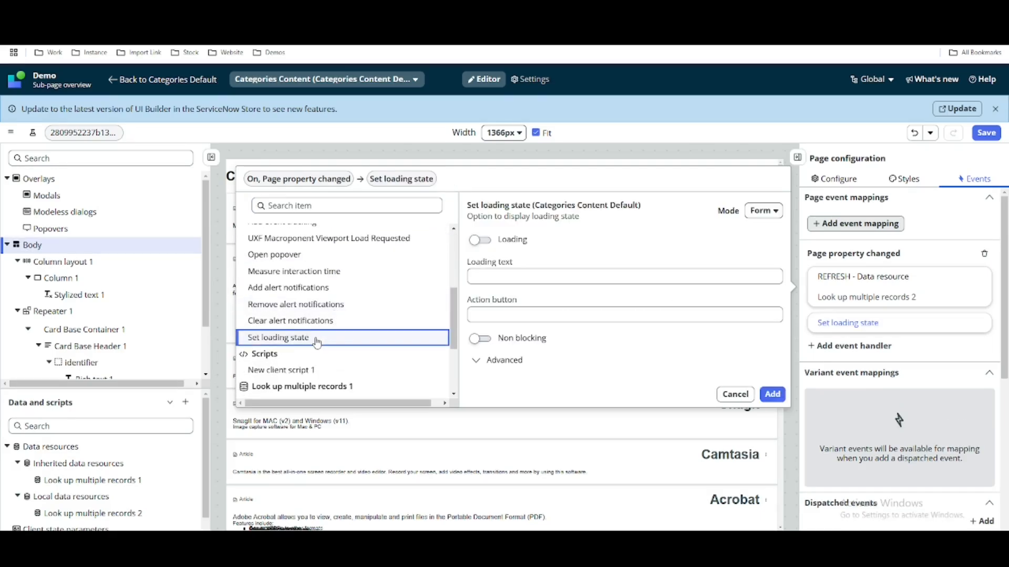
{"action": "left_click", "coordinate": [478, 241]}
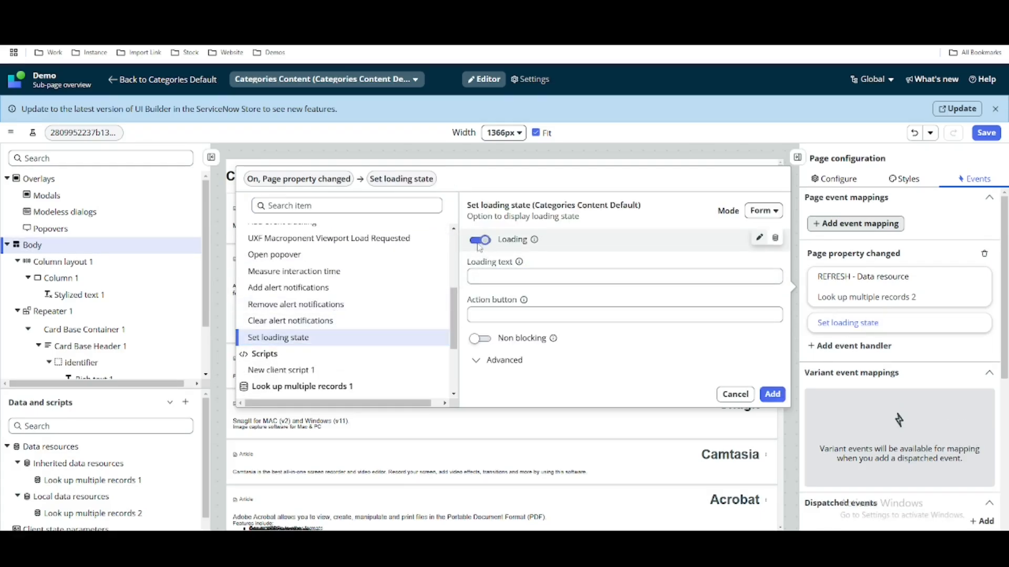
{"action": "left_click", "coordinate": [772, 394]}
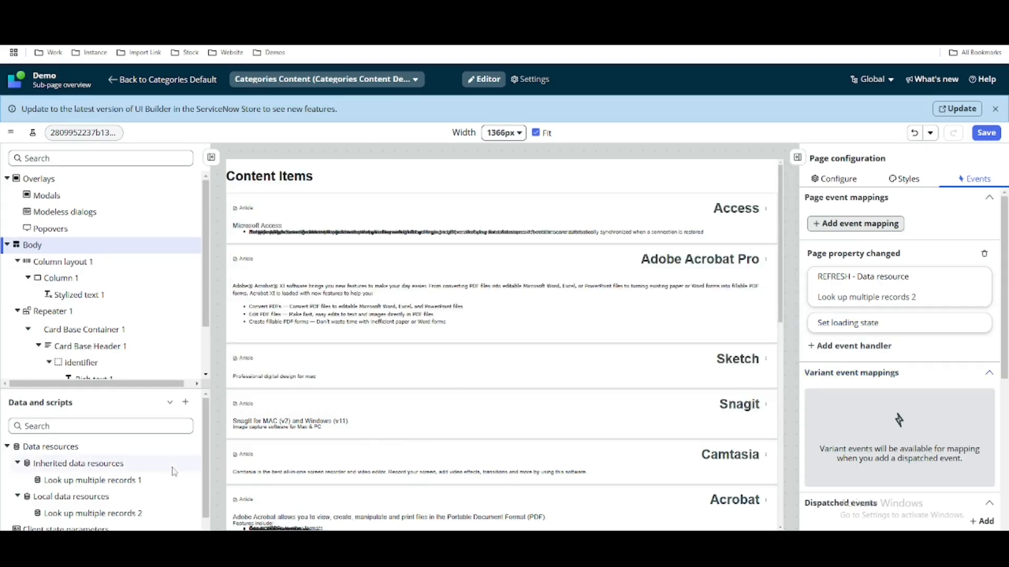
Map Look up multiple records 2's Data Fetch Succeeded event to a Set loading state handler with Loading left off
{"action": "left_click", "coordinate": [122, 513]}
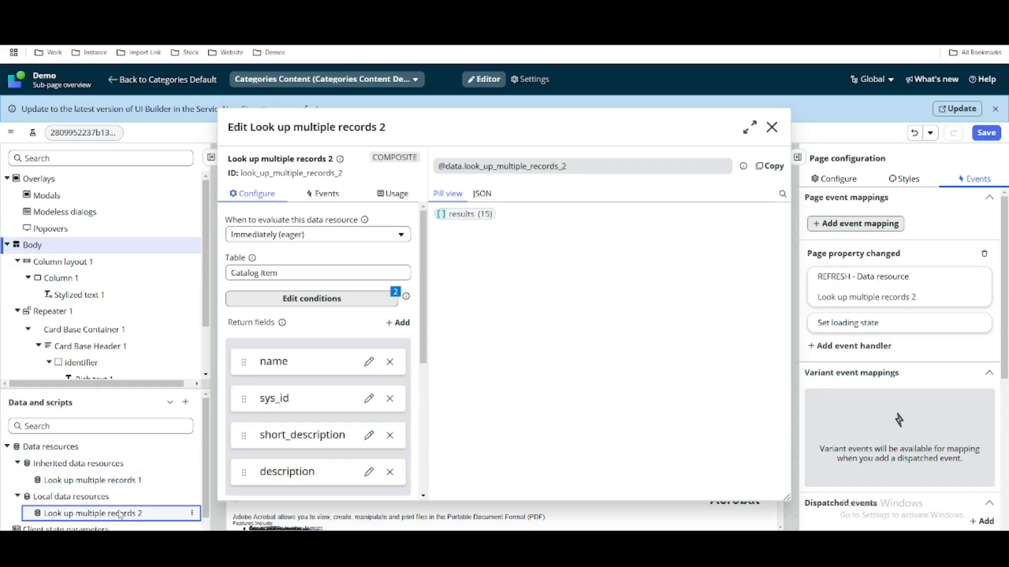
{"action": "left_click", "coordinate": [322, 193]}
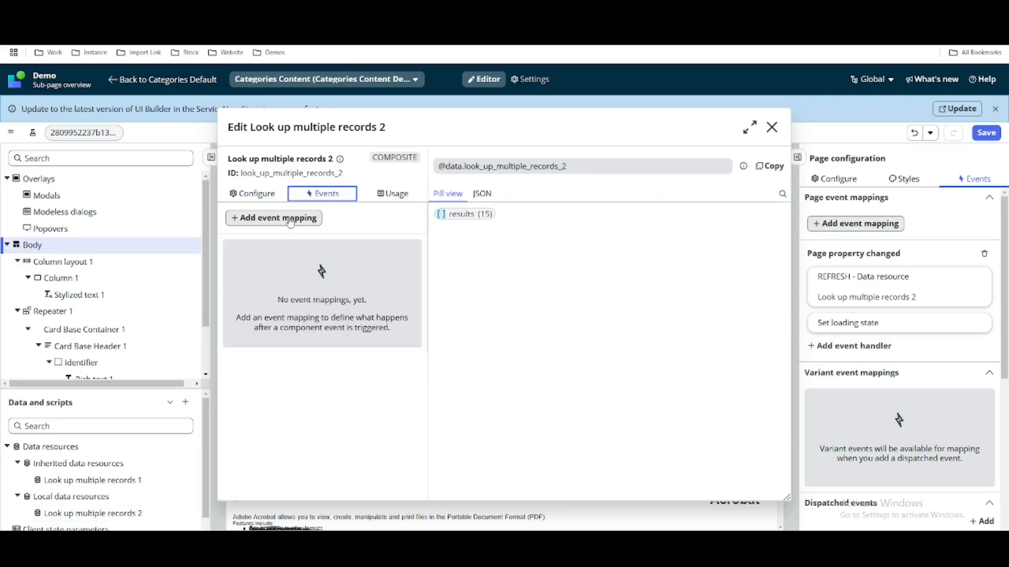
{"action": "left_click", "coordinate": [266, 219]}
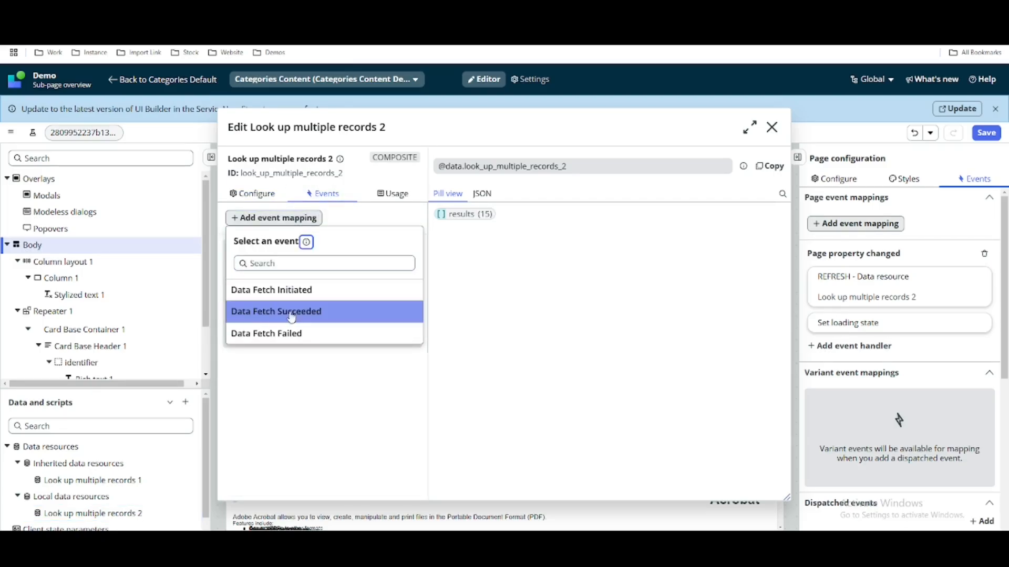
{"action": "left_click", "coordinate": [274, 313]}
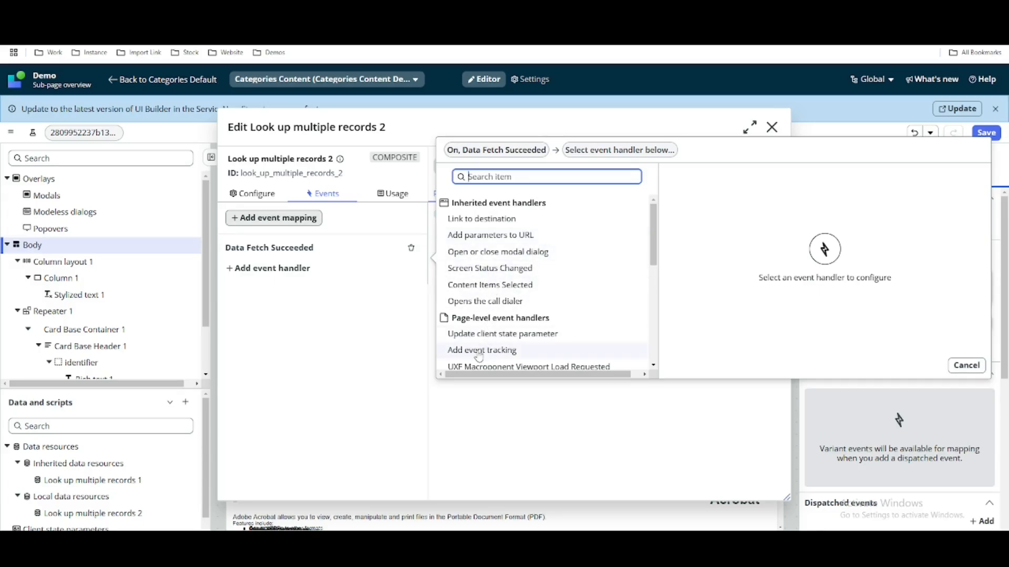
{"action": "scroll", "coordinate": [500, 318], "scroll_direction": "down", "scroll_amount": 4}
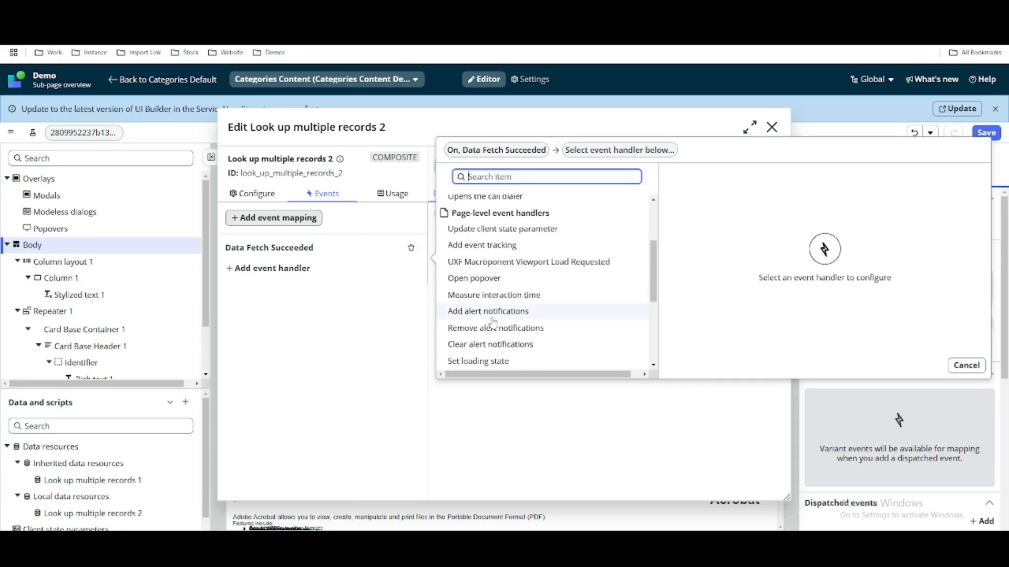
{"action": "left_click", "coordinate": [498, 361]}
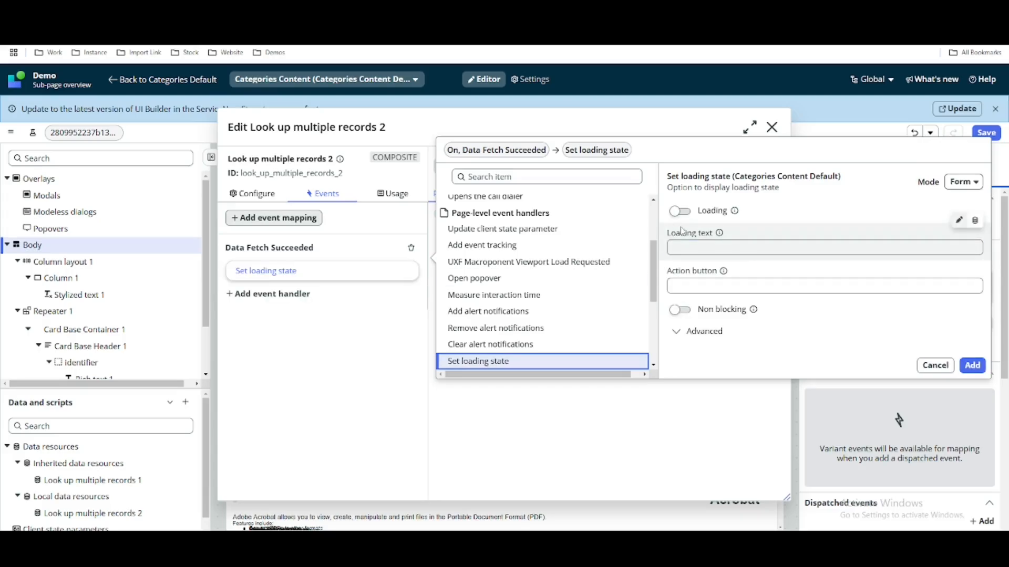
{"action": "left_click", "coordinate": [971, 365]}
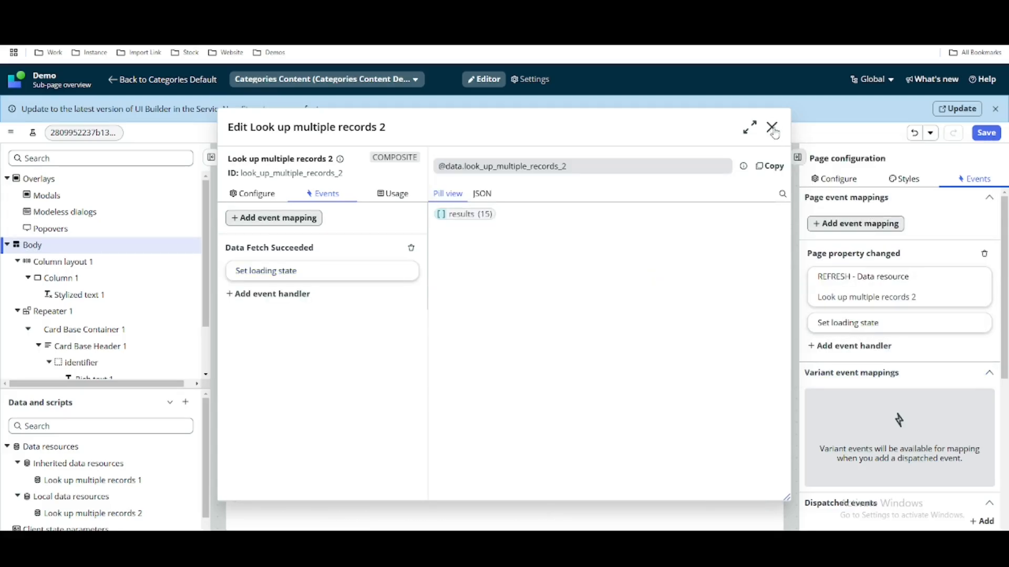
{"action": "left_click", "coordinate": [772, 128]}
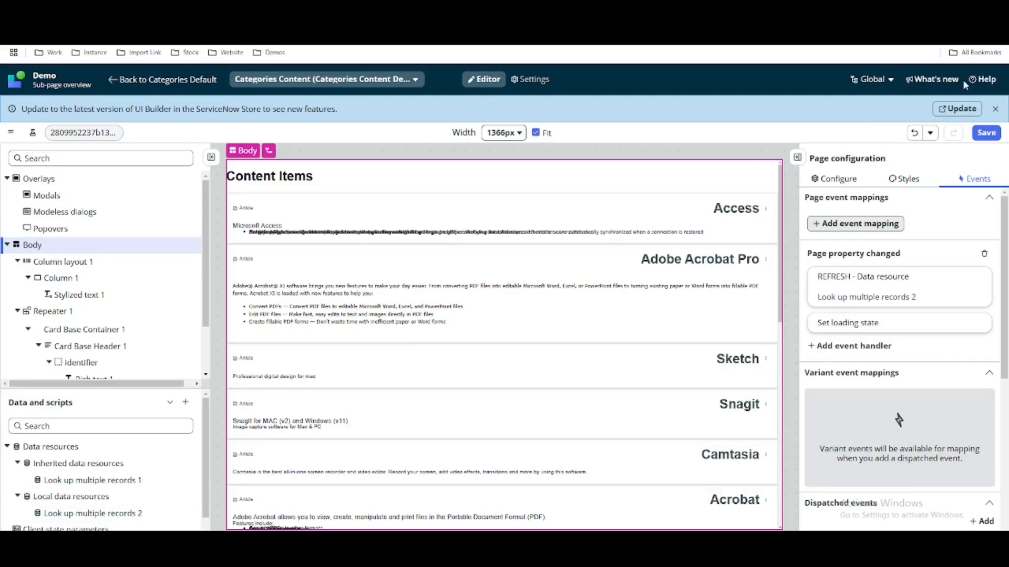
Save the Categories Content sub-page and clear the UI Builder cache
{"action": "left_click", "coordinate": [981, 132]}
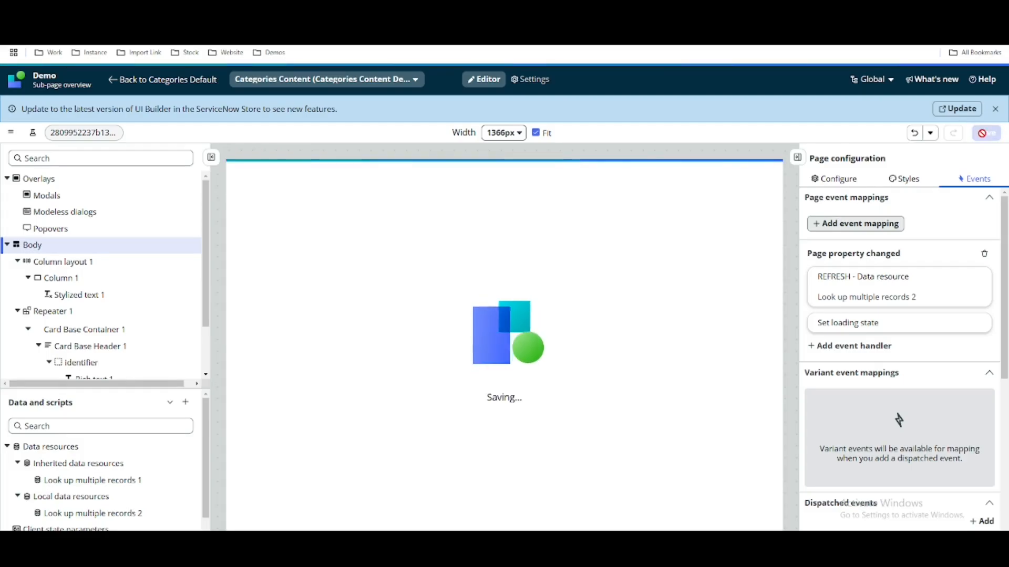
{"action": "left_click", "coordinate": [11, 132]}
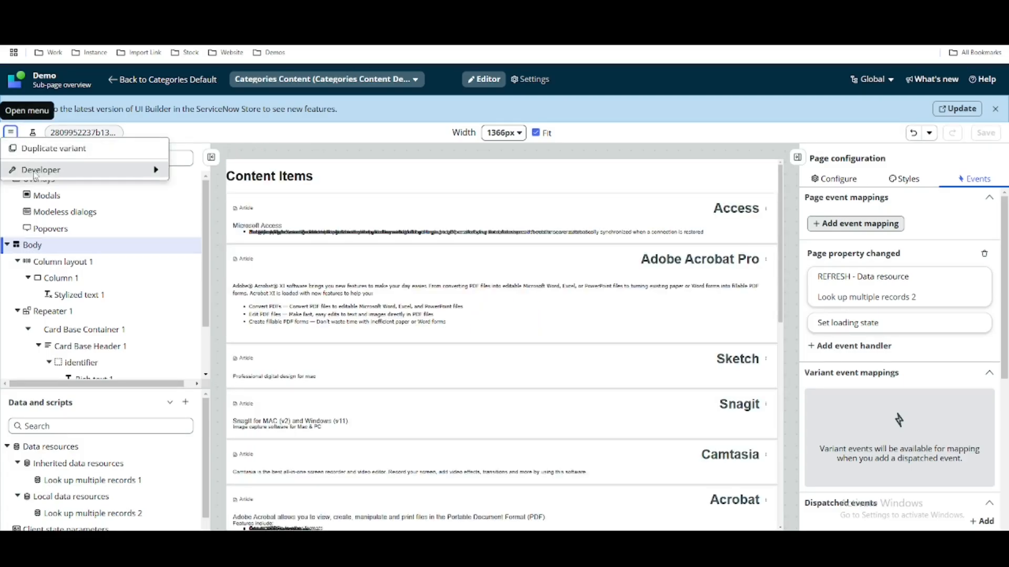
{"action": "mouse_move", "coordinate": [78, 169]}
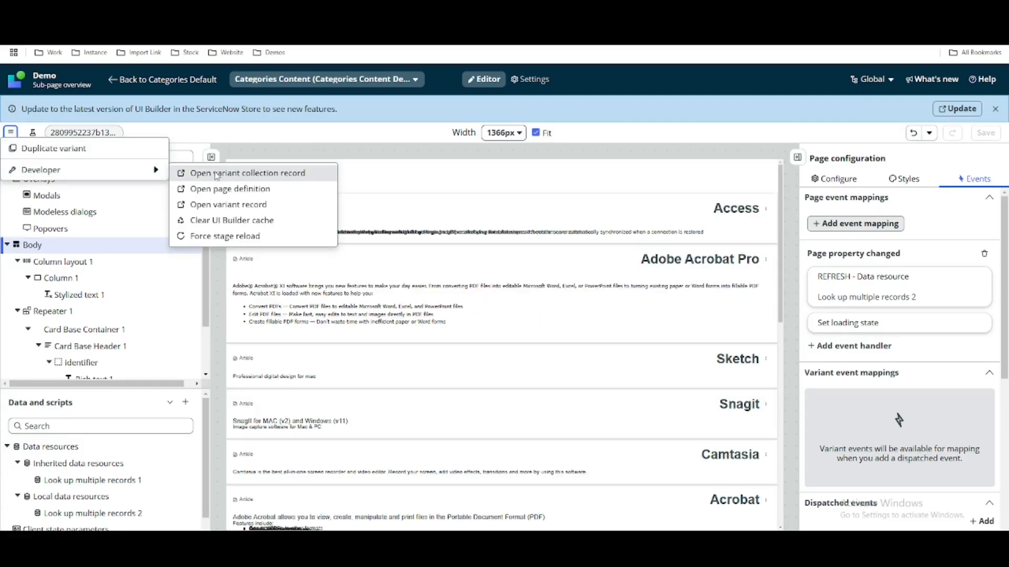
{"action": "left_click", "coordinate": [229, 222]}
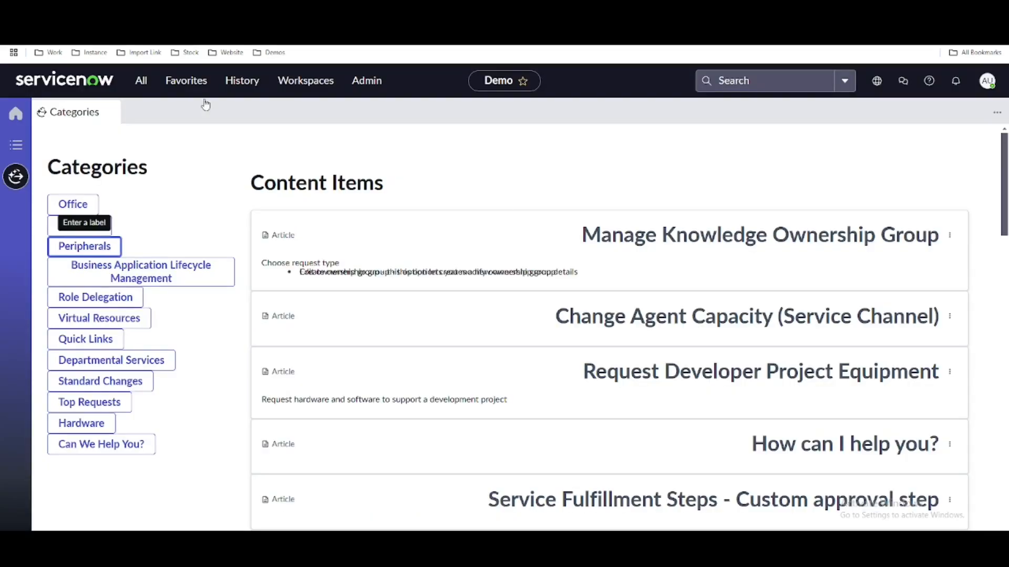
Reload the workspace's Categories page and test category buttons including Business Application Lifecycle Management, Software, Hardware, Peripherals, Office, Role Delegation, Quick Links and Top Requests
{"action": "key", "text": "F5"}
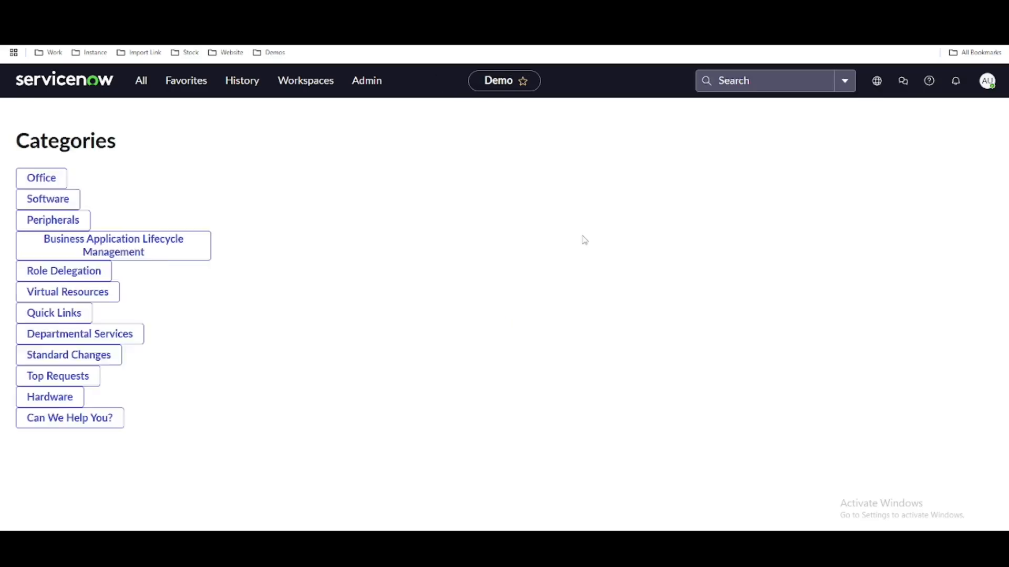
{"action": "left_click", "coordinate": [153, 278]}
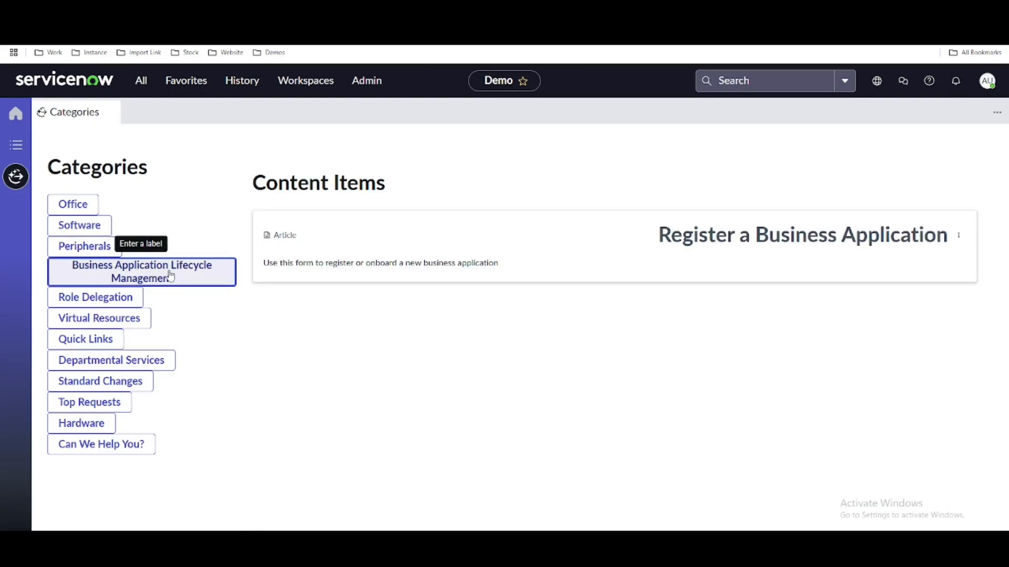
{"action": "left_click", "coordinate": [79, 226]}
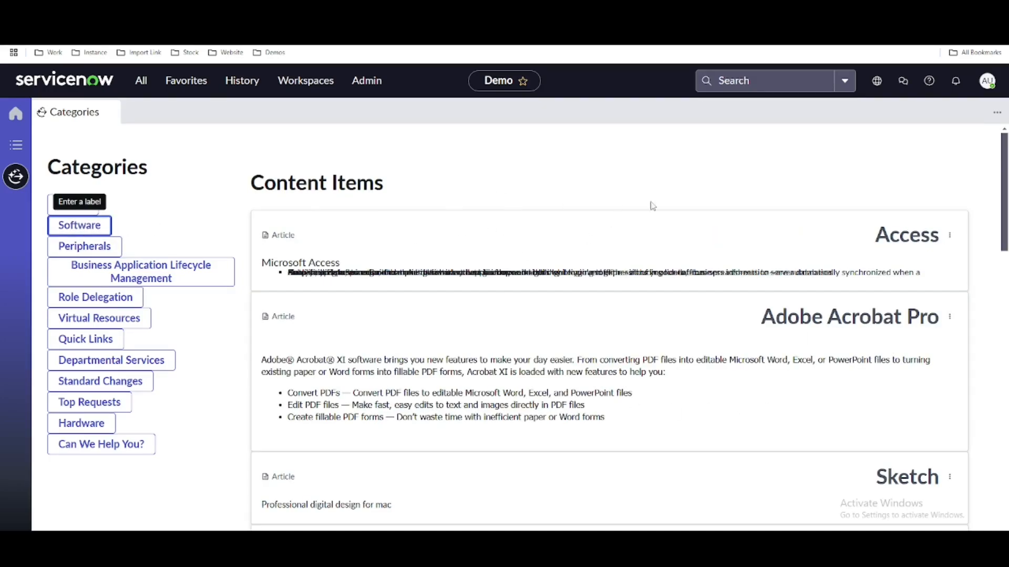
{"action": "left_click", "coordinate": [63, 425]}
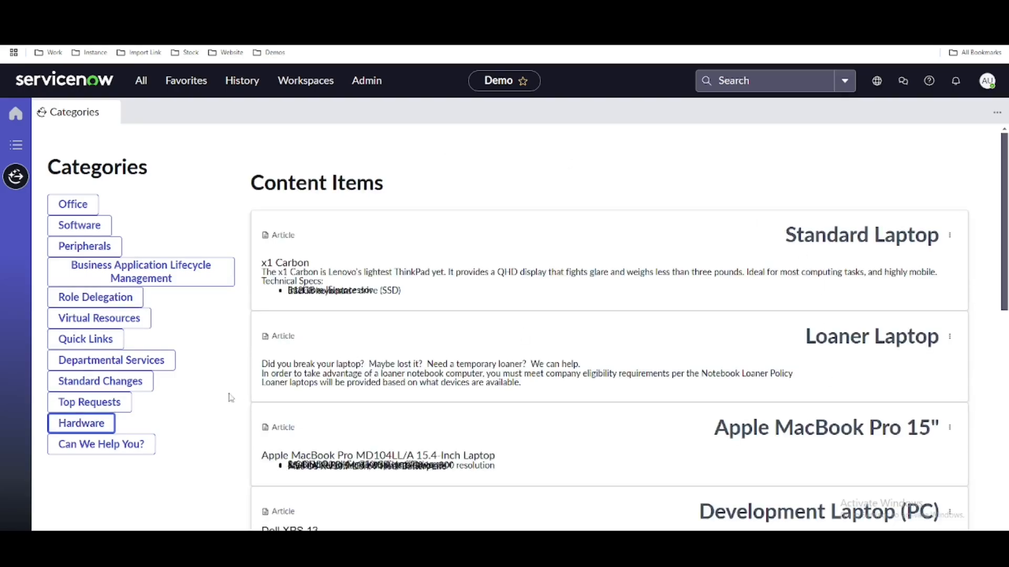
{"action": "left_click", "coordinate": [95, 254]}
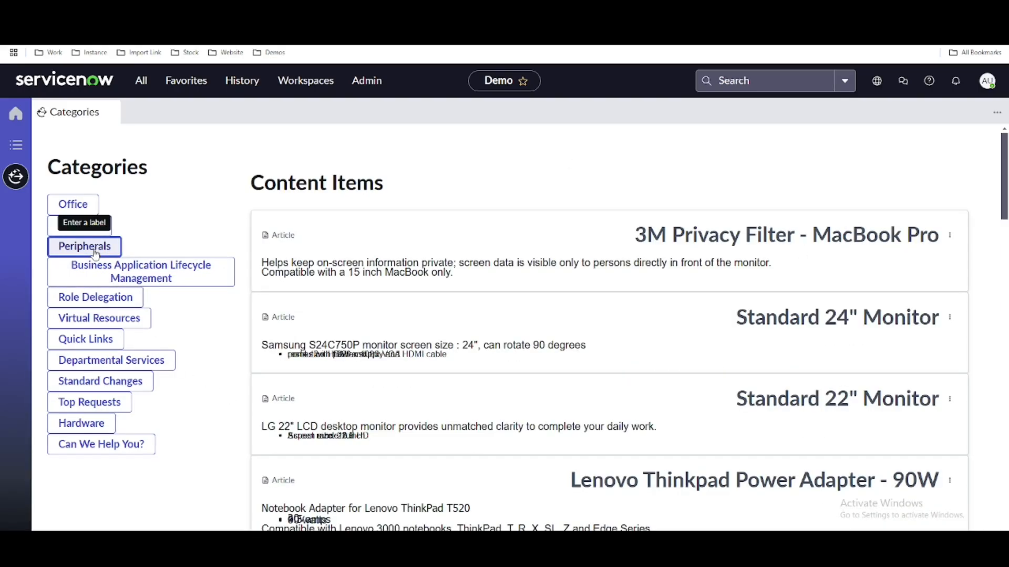
{"action": "left_click", "coordinate": [98, 206]}
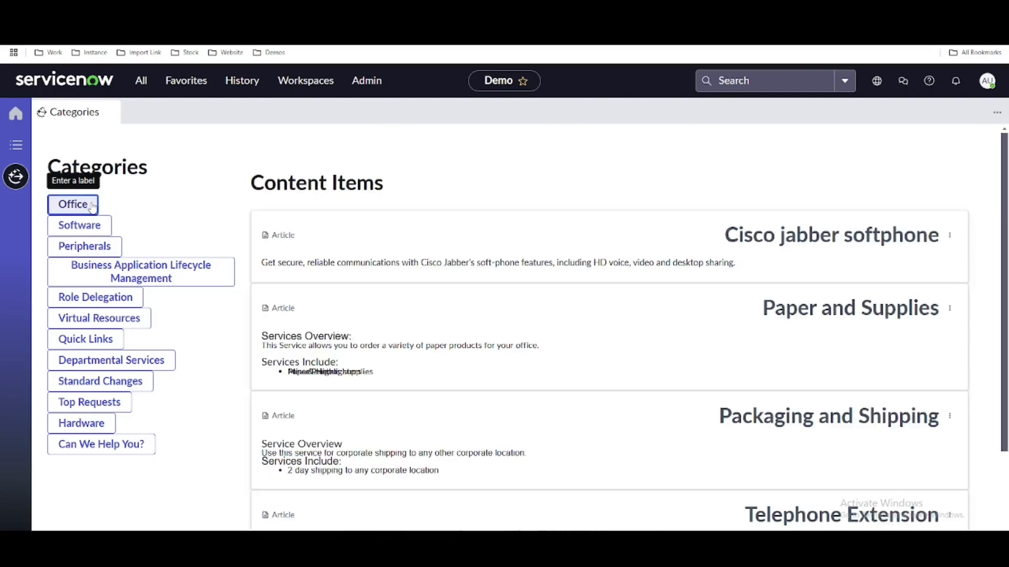
{"action": "left_click", "coordinate": [119, 304]}
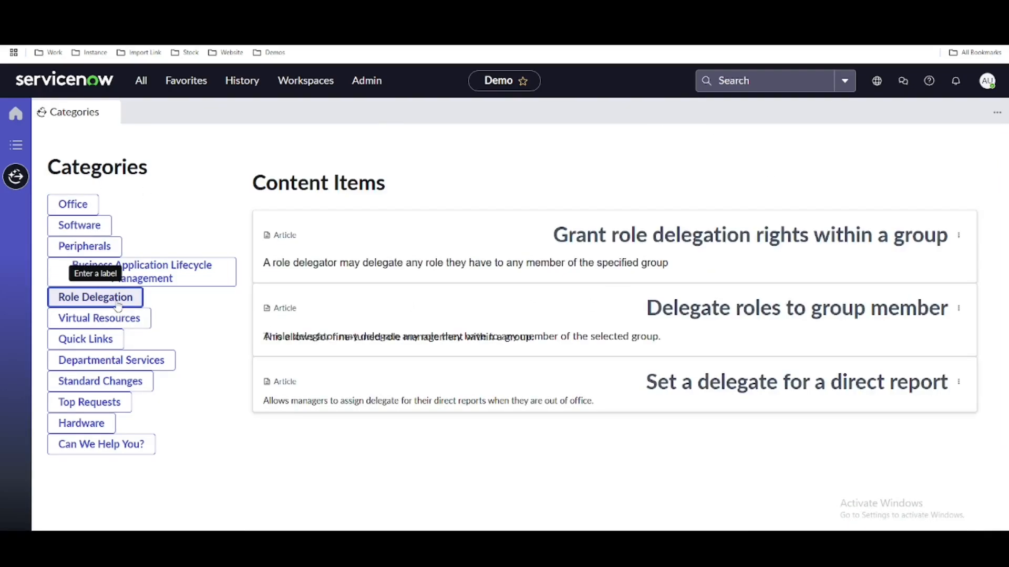
{"action": "left_click", "coordinate": [85, 348]}
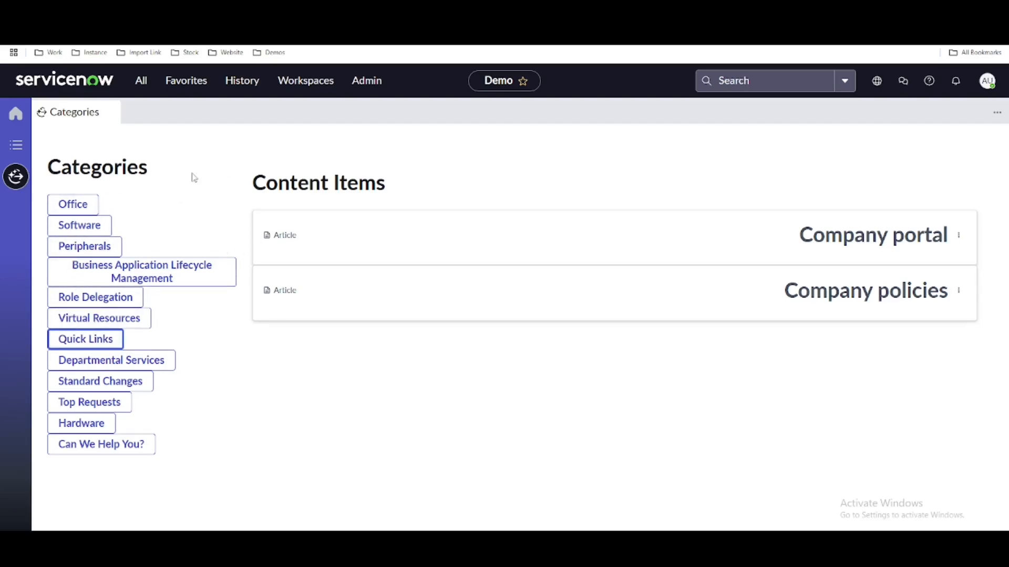
{"action": "left_click", "coordinate": [78, 206]}
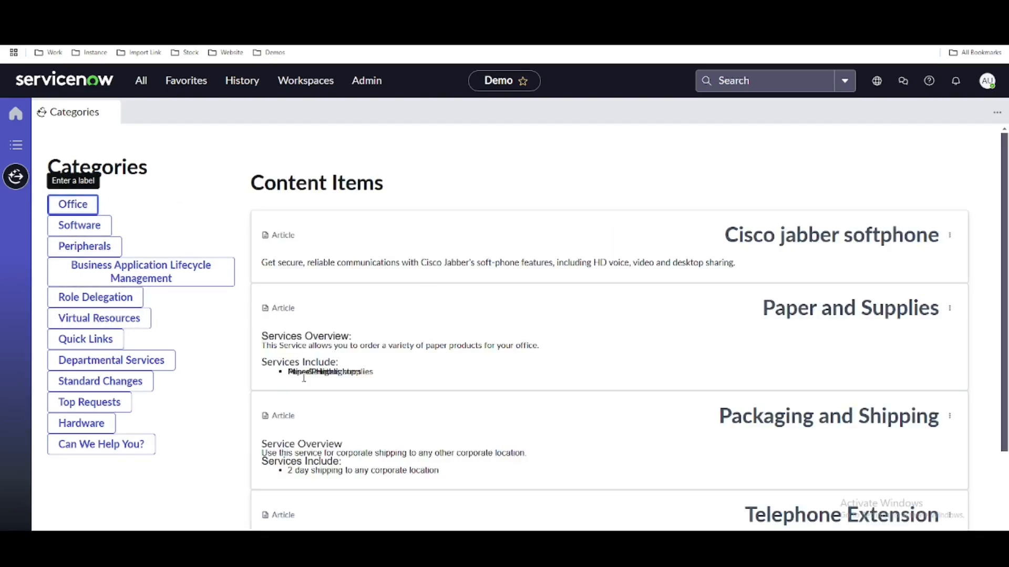
{"action": "left_click", "coordinate": [130, 407]}
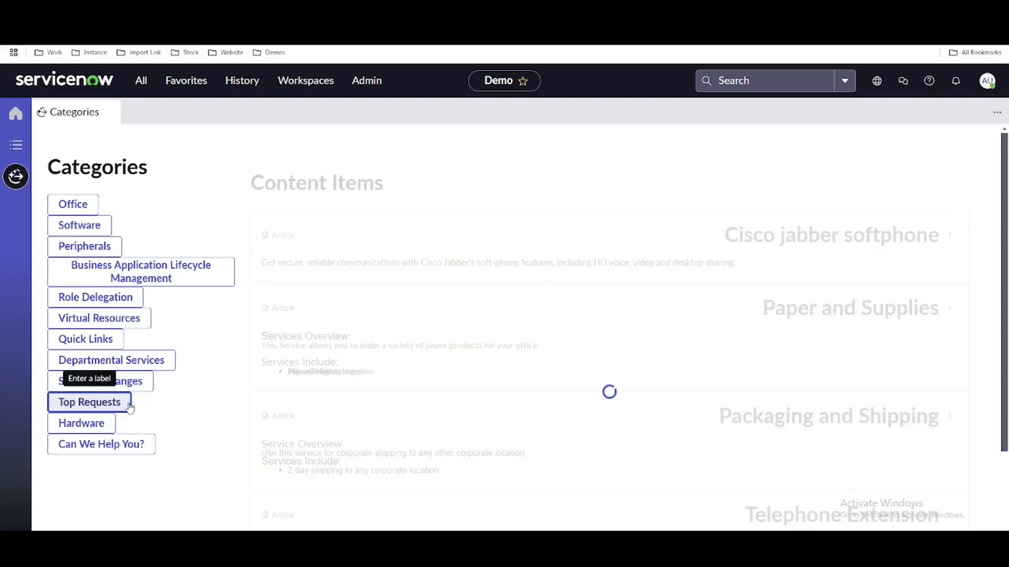